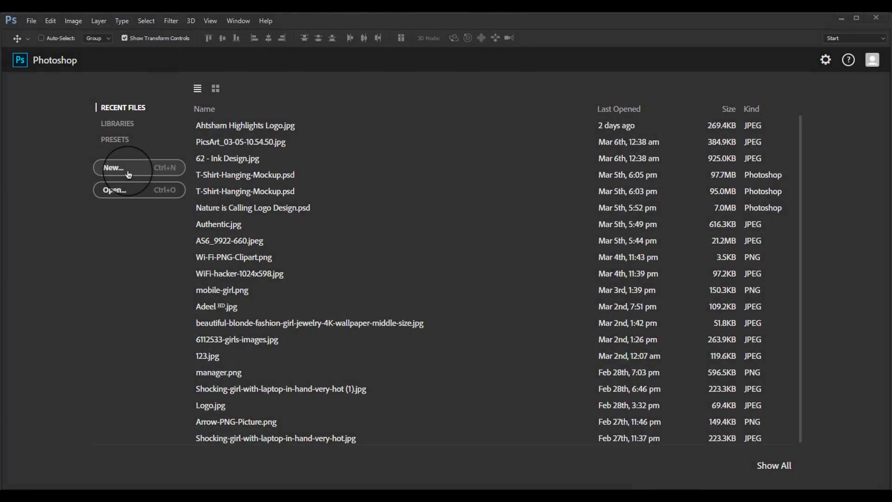
Create a new blank document and turn on the grid.
left_click(124, 170)
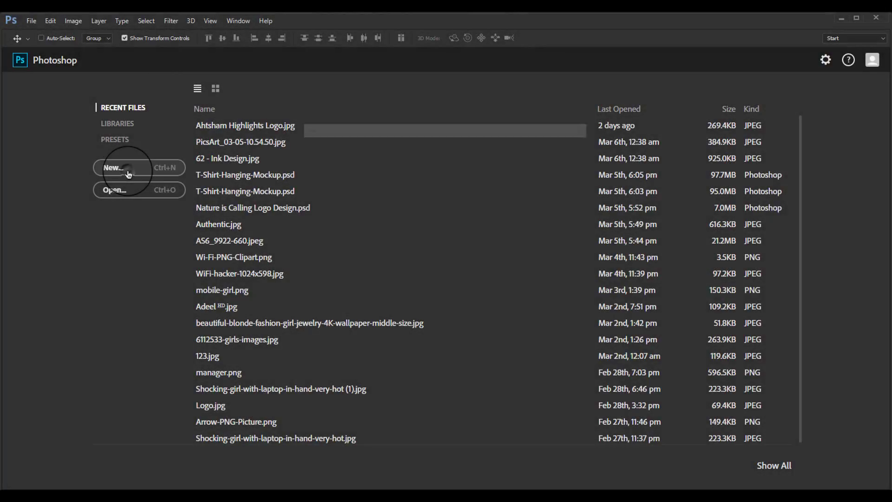
left_click(540, 149)
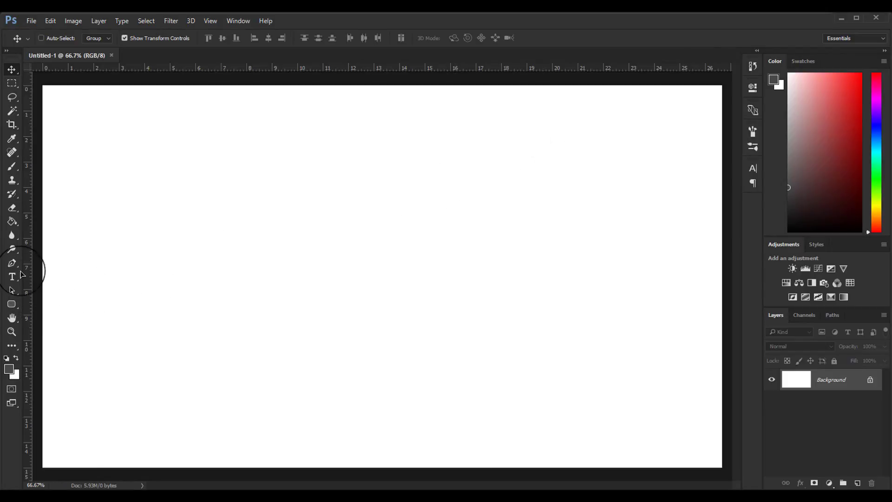
left_click(210, 20)
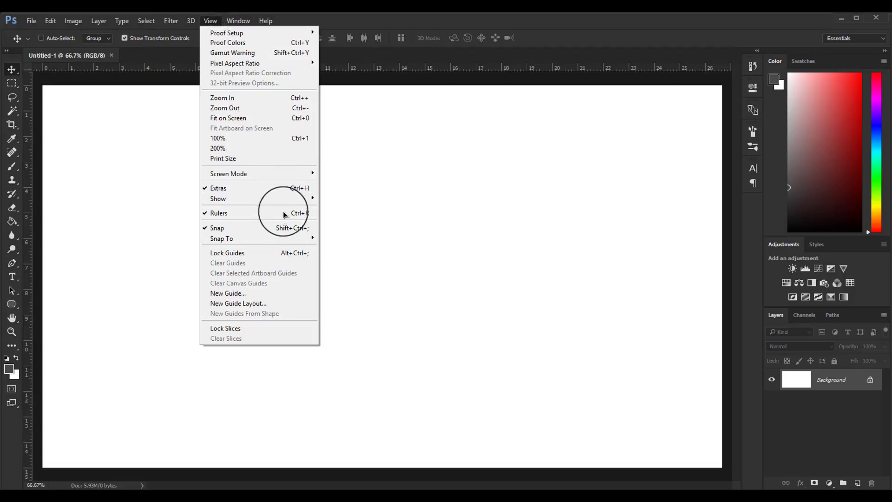
mouse_move(218, 199)
left_click(339, 228)
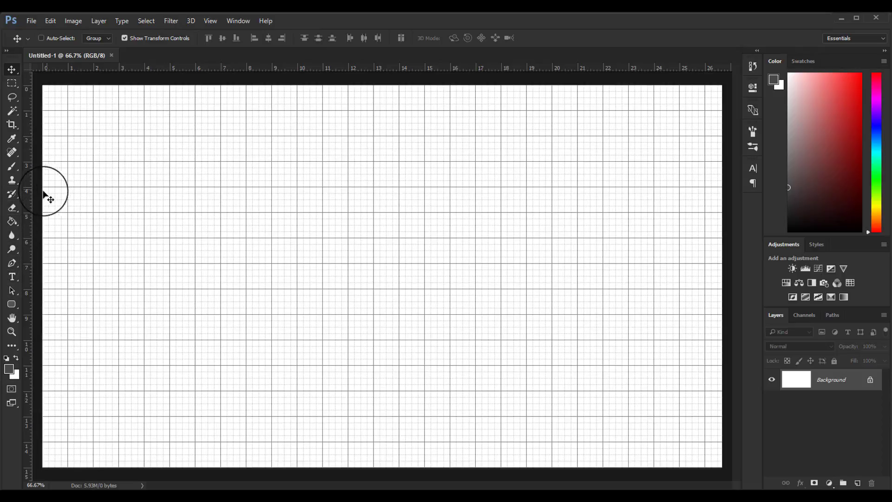
Add three vertical guides, including a centre one at 13.333 in, and a horizontal guide at 10 in.
left_click_drag(33, 196, 322, 197)
left_click_drag(33, 249, 450, 252)
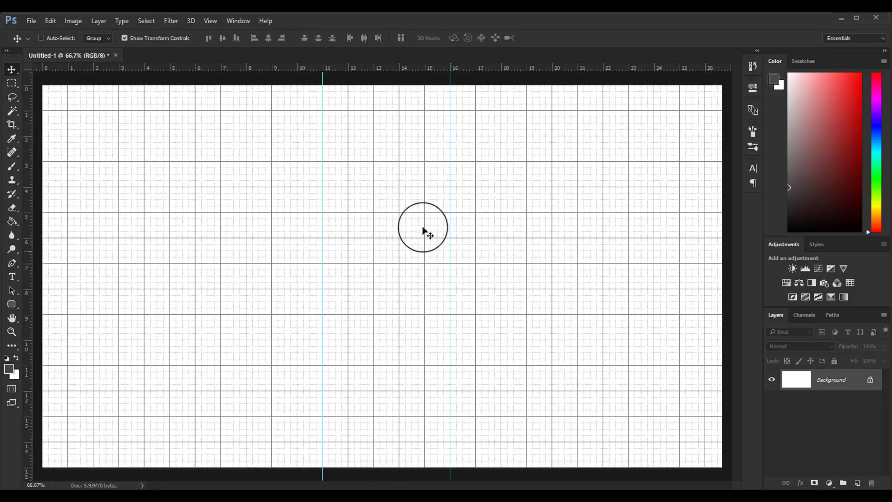
left_click_drag(34, 239, 387, 242)
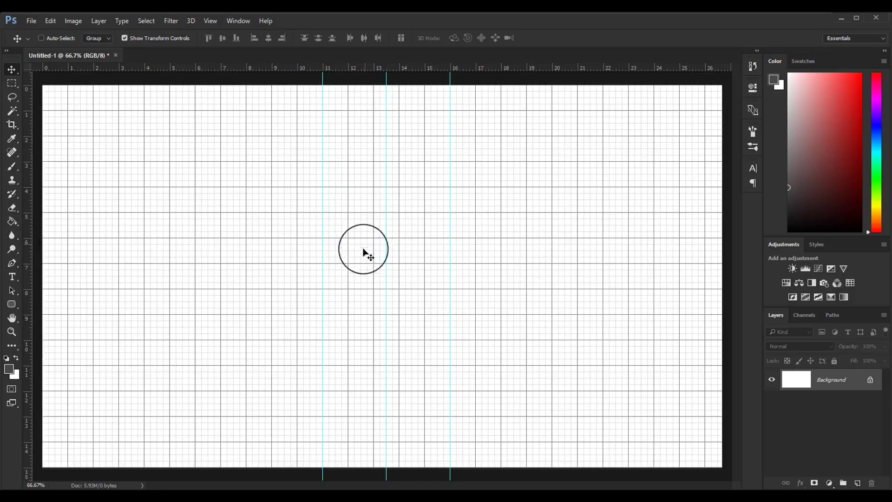
left_click_drag(405, 72, 425, 333)
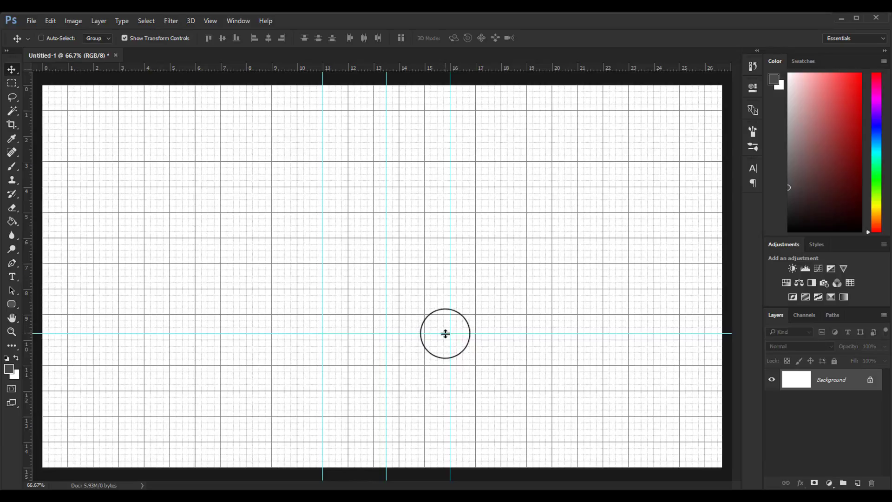
left_click_drag(445, 335, 444, 340)
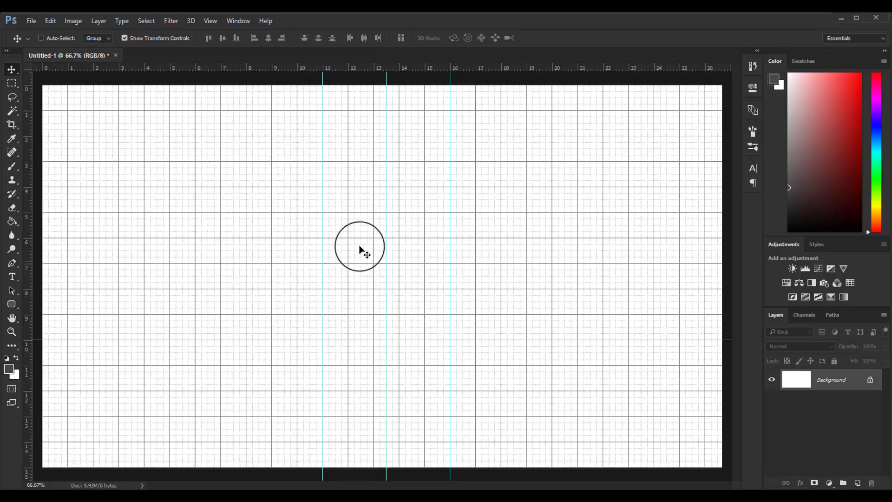
Add a horizontal guide at 4.75 in and draw a closed triangle path with the Pen tool.
left_click(14, 263)
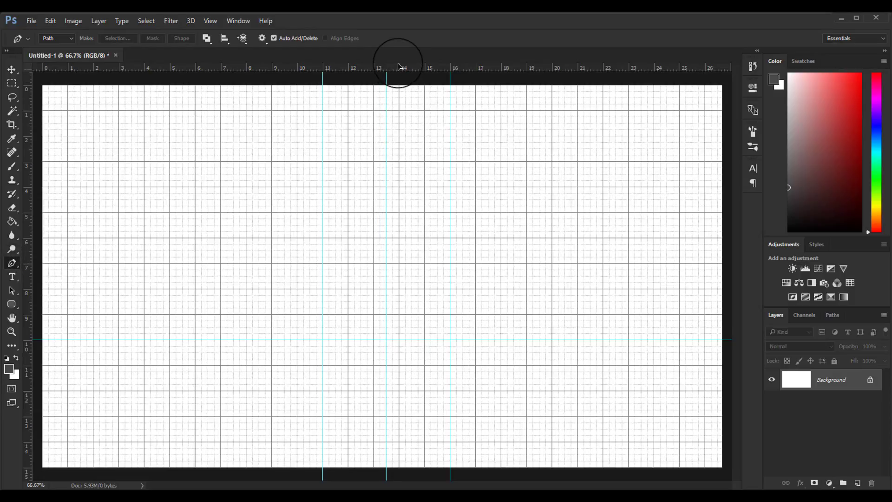
mouse_move(399, 67)
left_mouse_down()
mouse_move(405, 207)
mouse_move(407, 187)
left_mouse_up()
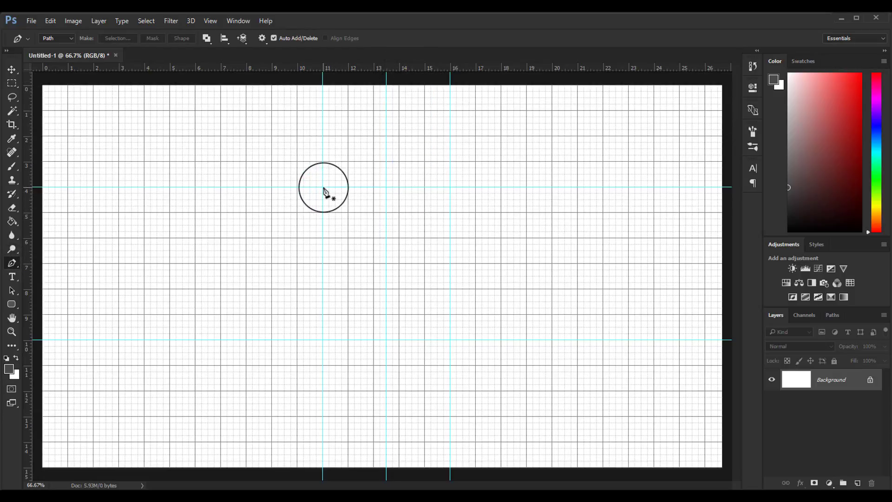
left_click(322, 188)
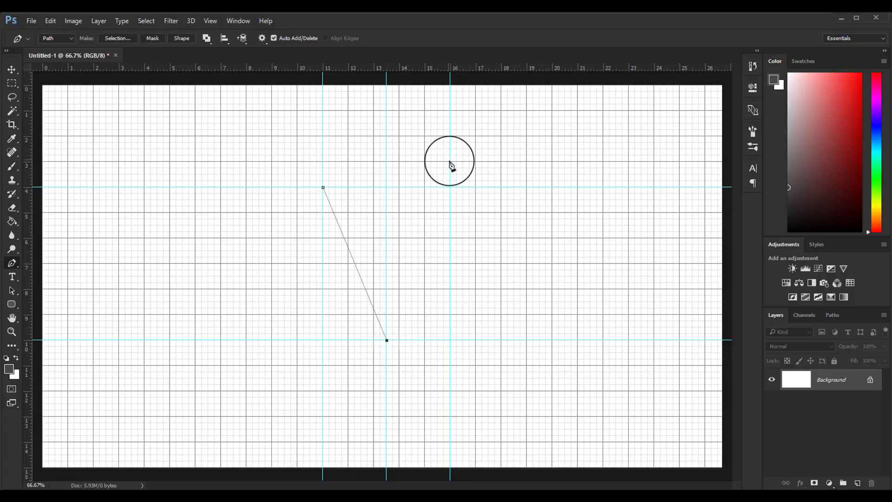
left_click(451, 162)
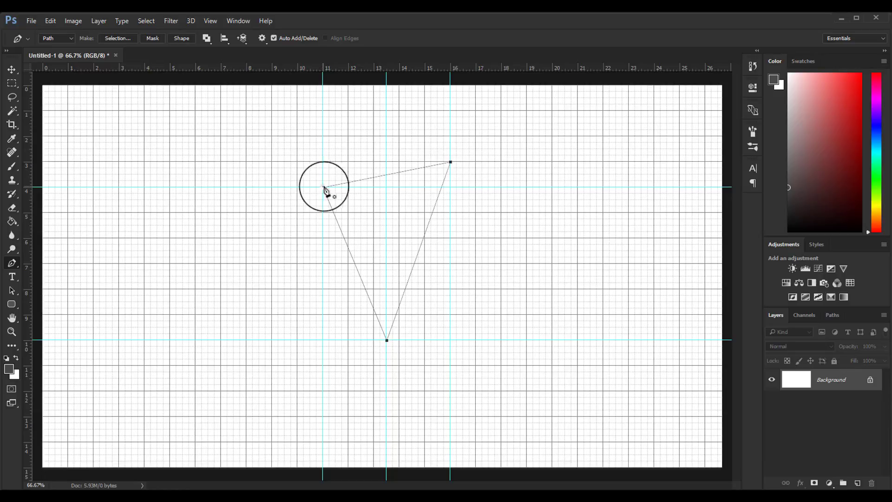
left_click(324, 188)
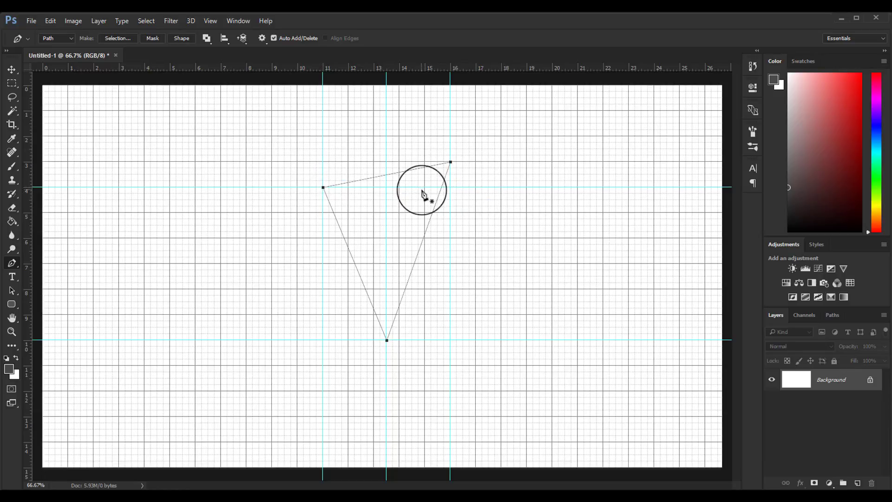
Create a new empty layer for the triangle.
right_click(403, 192)
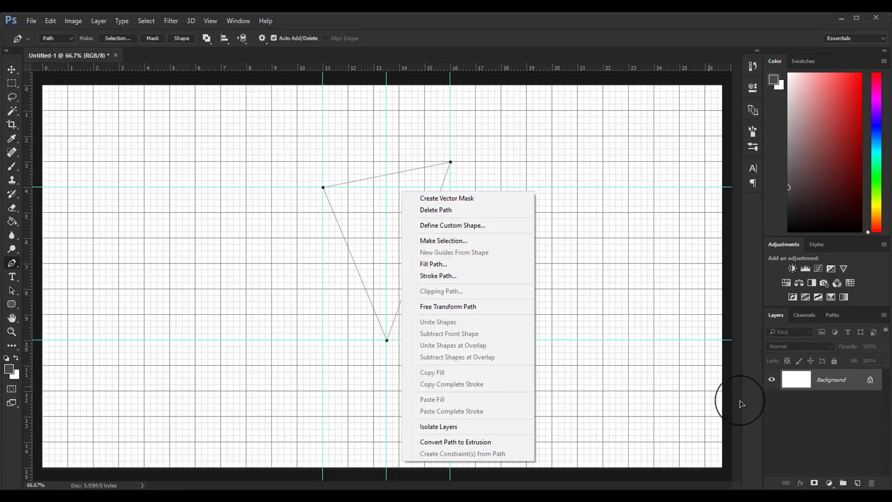
left_click(837, 417)
left_click(855, 485)
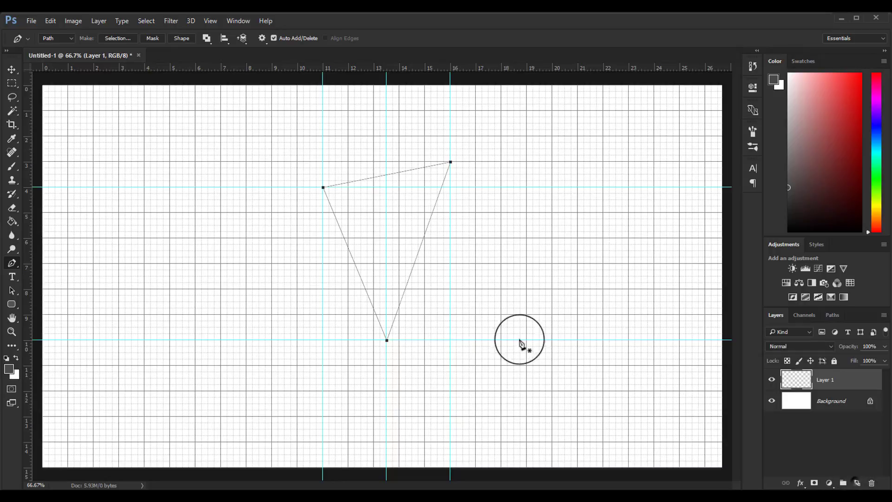
Fill the triangle path with dark grey #484848 and deselect the path.
right_click(382, 240)
left_click(419, 318)
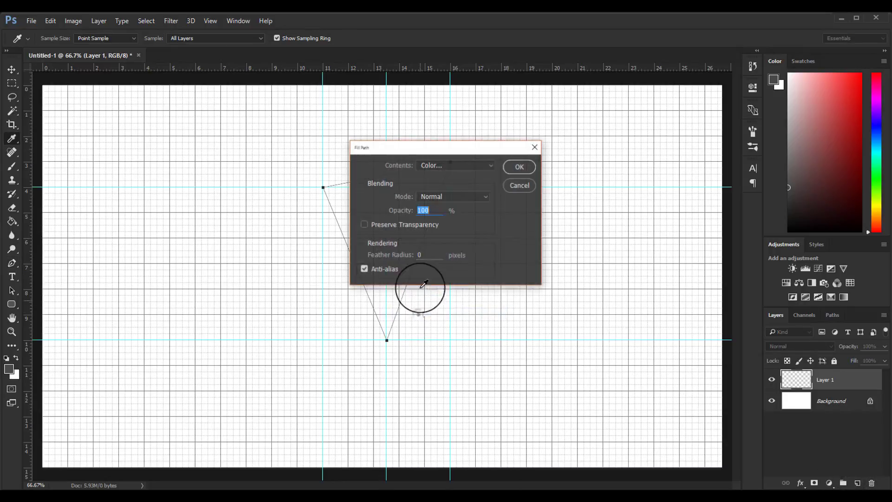
left_click(430, 165)
left_click(435, 191)
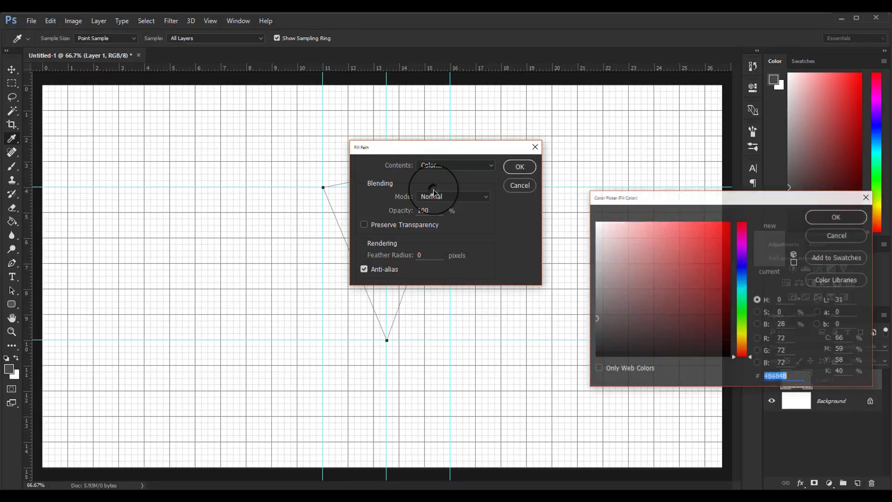
left_click(833, 215)
left_click(520, 166)
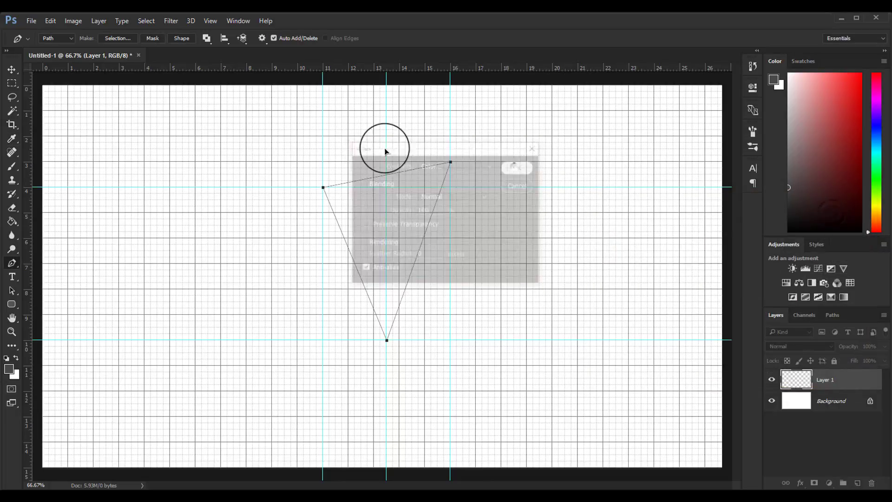
right_click(382, 148)
left_click(386, 159)
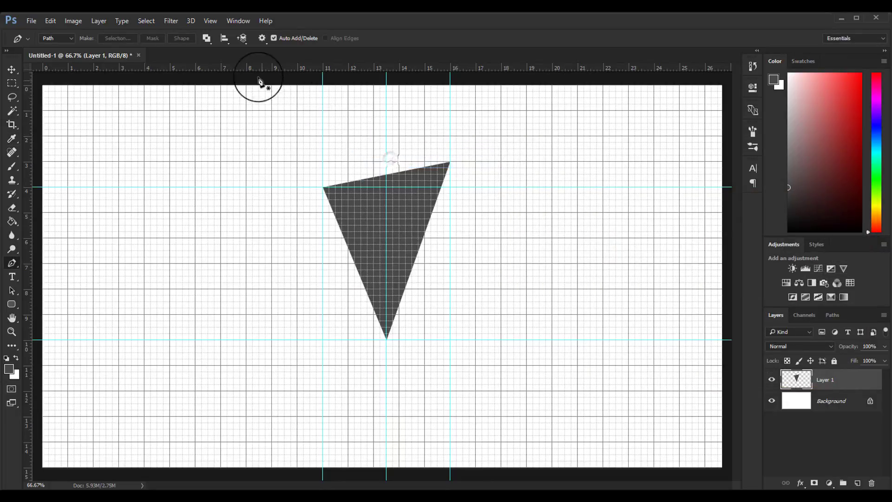
Hide the grid and clear all guides.
left_click(211, 21)
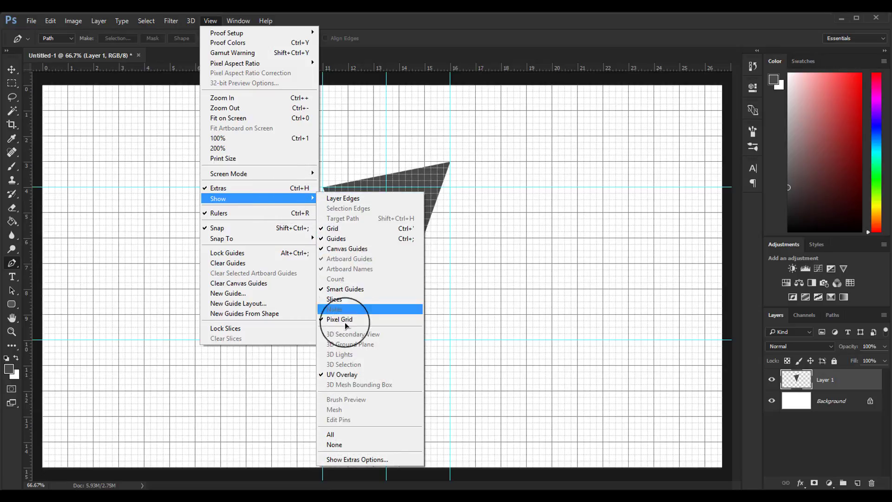
left_click(341, 228)
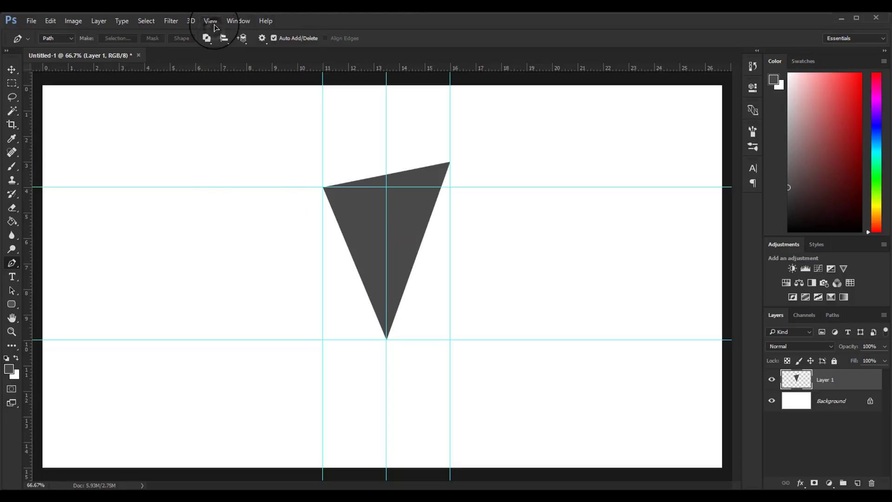
left_click(214, 27)
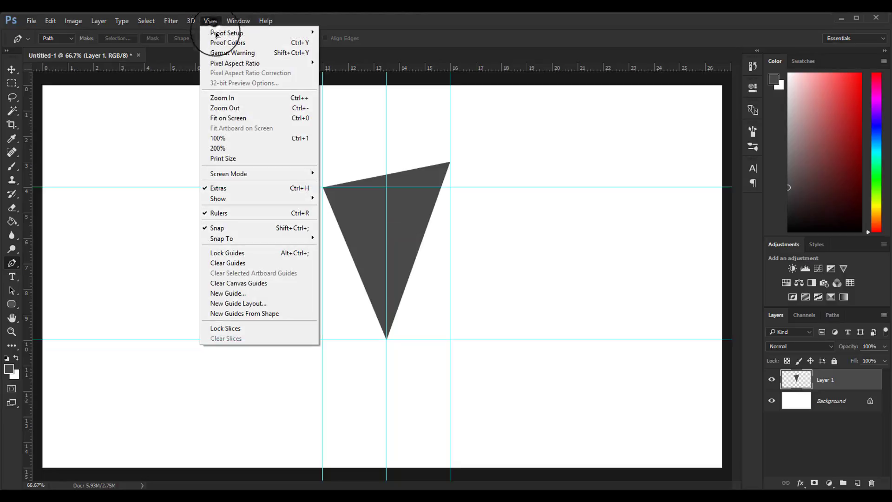
left_click(294, 263)
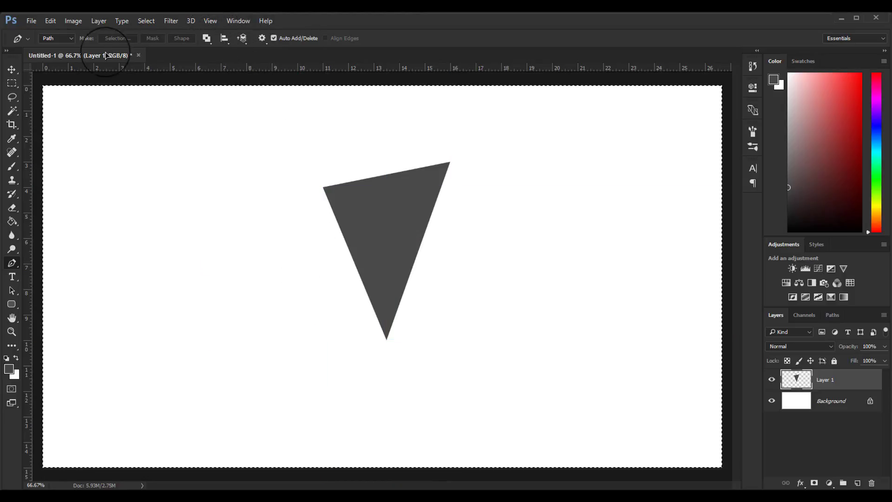
Centre the triangle vertically and horizontally on the canvas, then deselect.
left_click(12, 70)
left_click(220, 39)
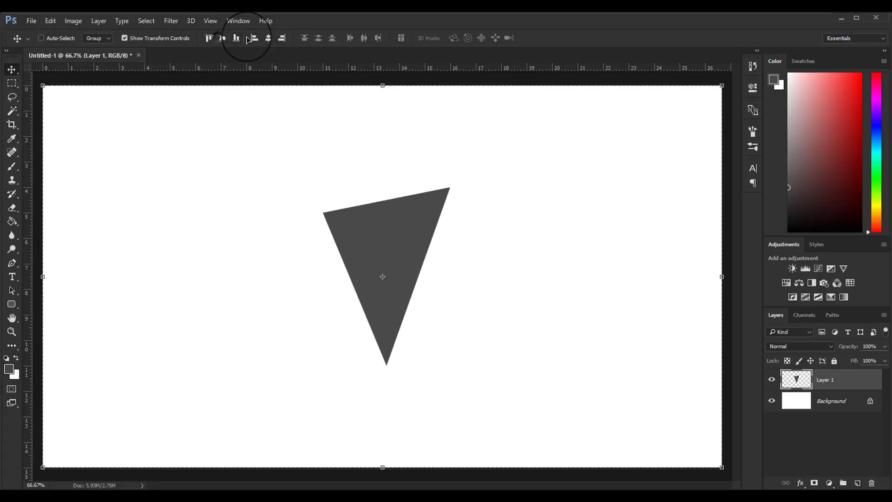
left_click(267, 38)
key("ctrl+d")
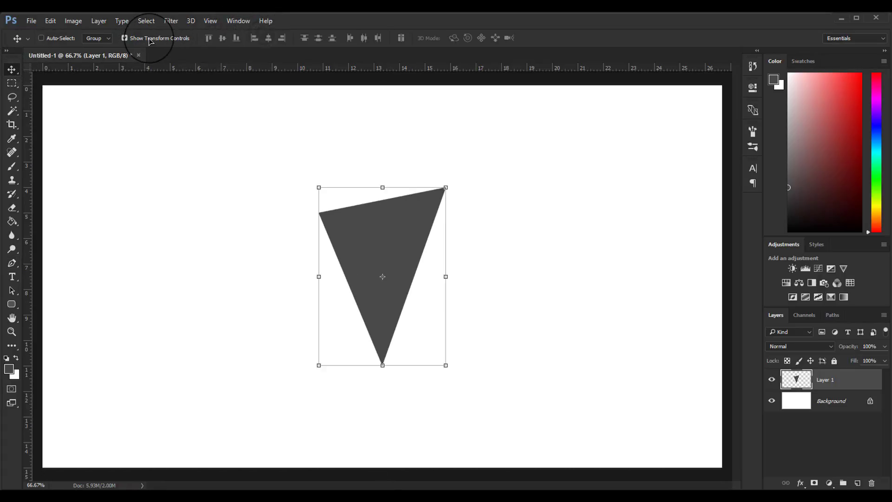
Enlarge the triangle to about 130% and view the canvas at 100%.
left_click(124, 38)
left_click_drag(449, 186, 475, 164)
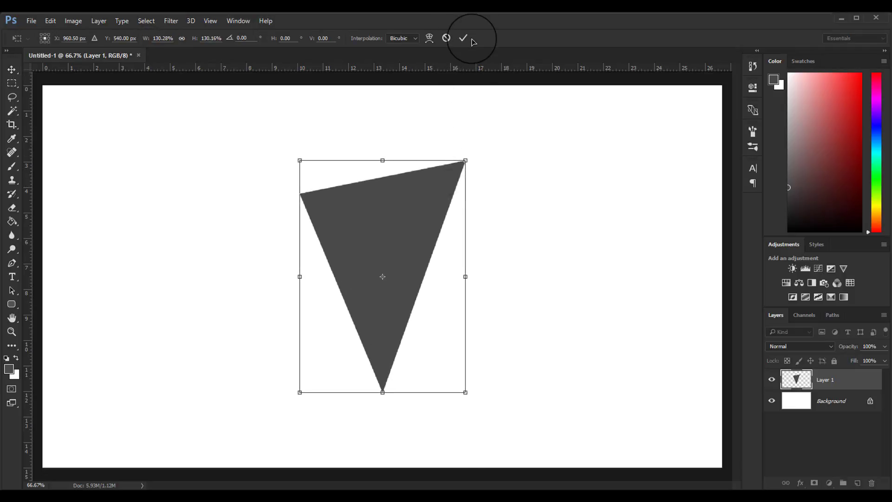
left_click(464, 38)
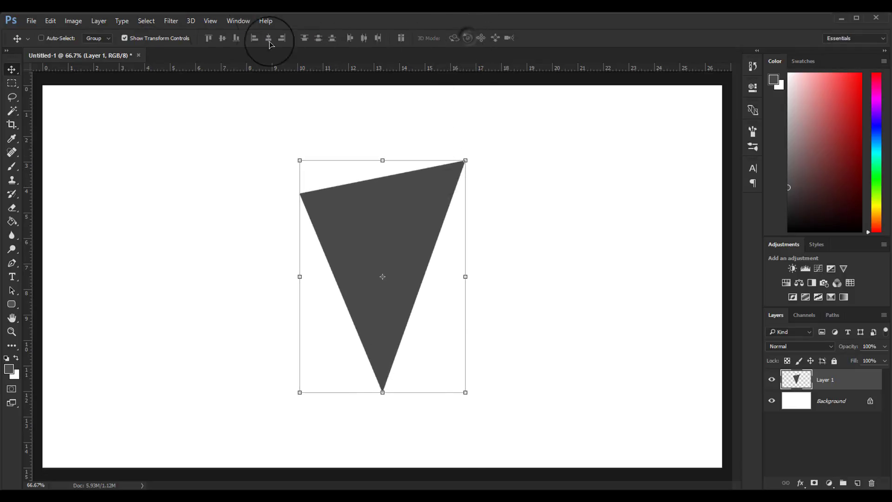
left_click(149, 39)
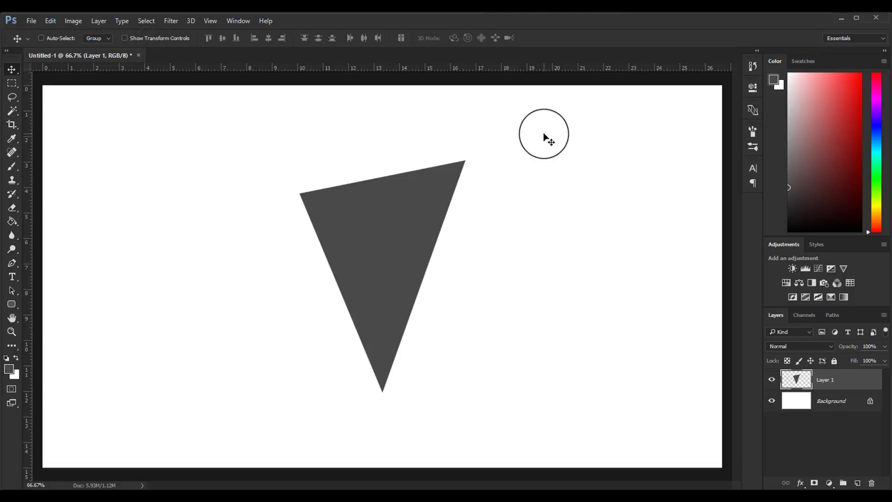
key("ctrl+plus")
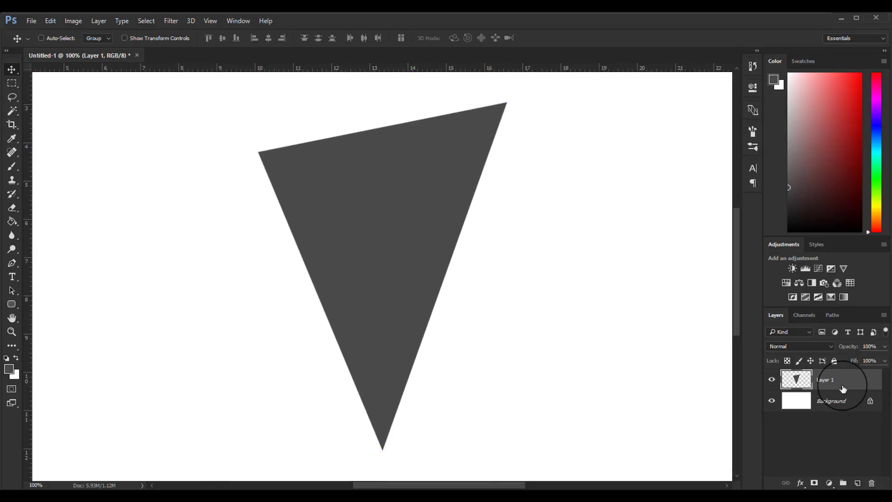
Duplicate the triangle layer and give the copy a light grey #c6c6c6 Color Overlay.
key("ctrl+j")
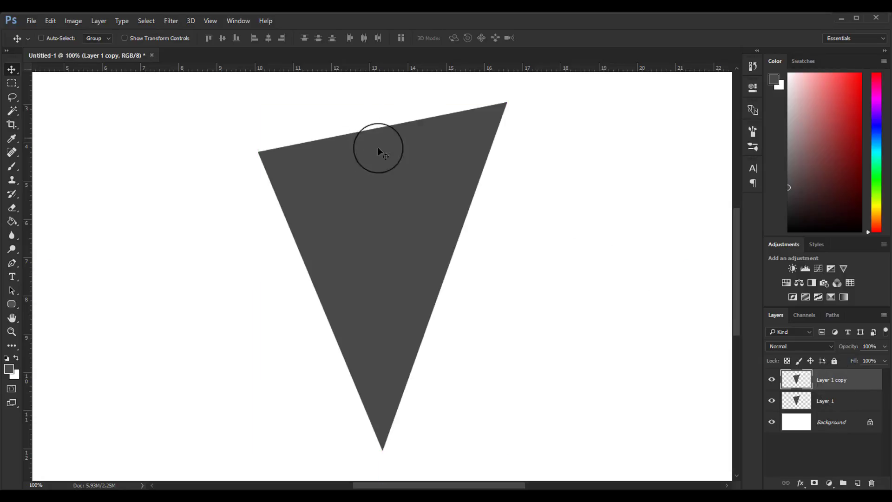
right_click(832, 380)
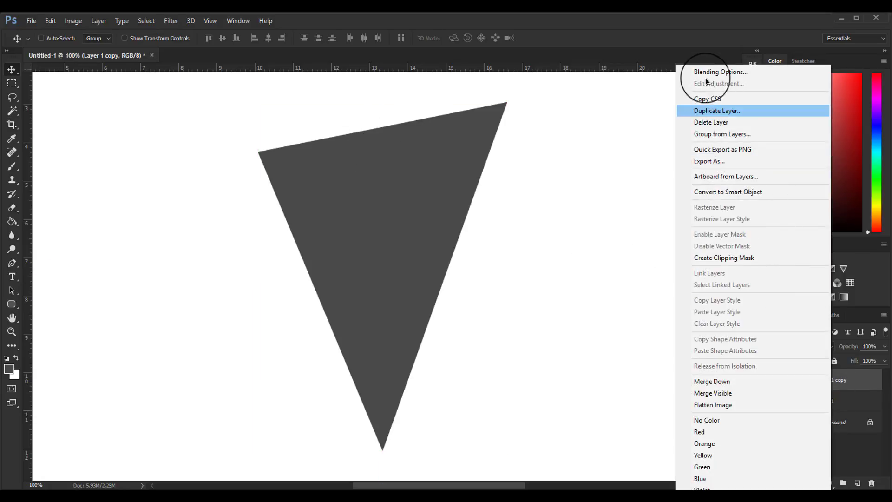
left_click(704, 69)
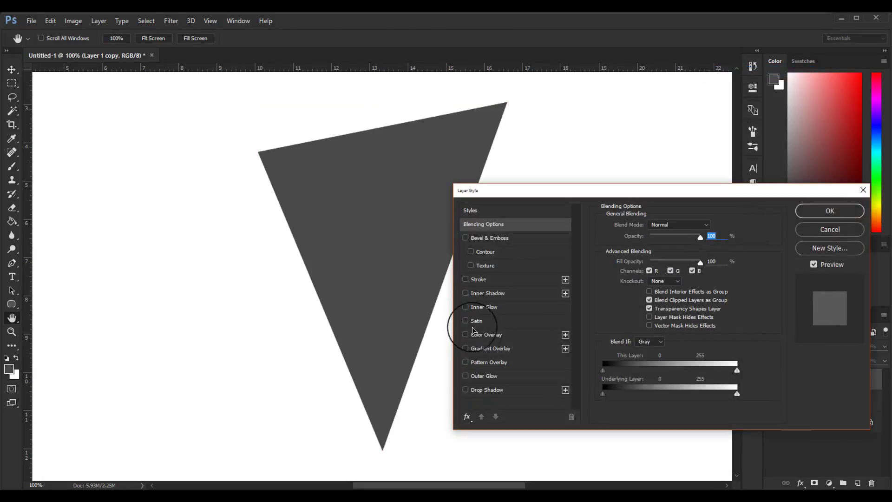
left_click(478, 335)
left_click(712, 228)
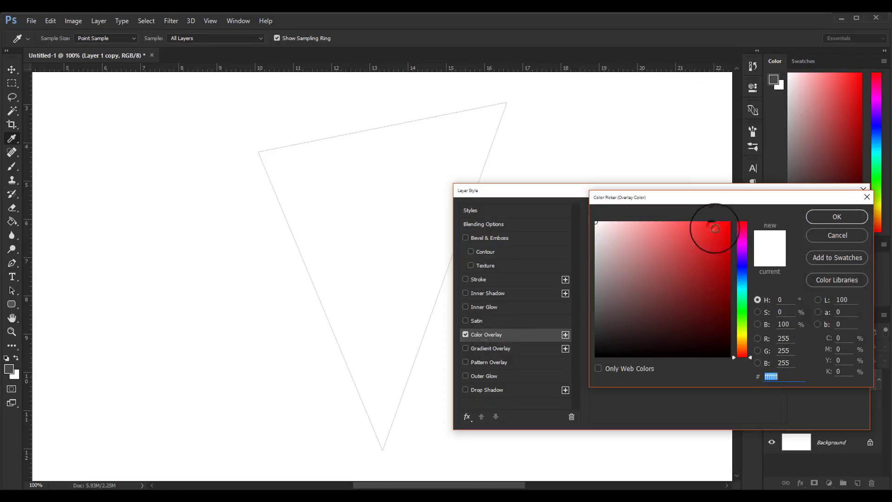
left_click(596, 251)
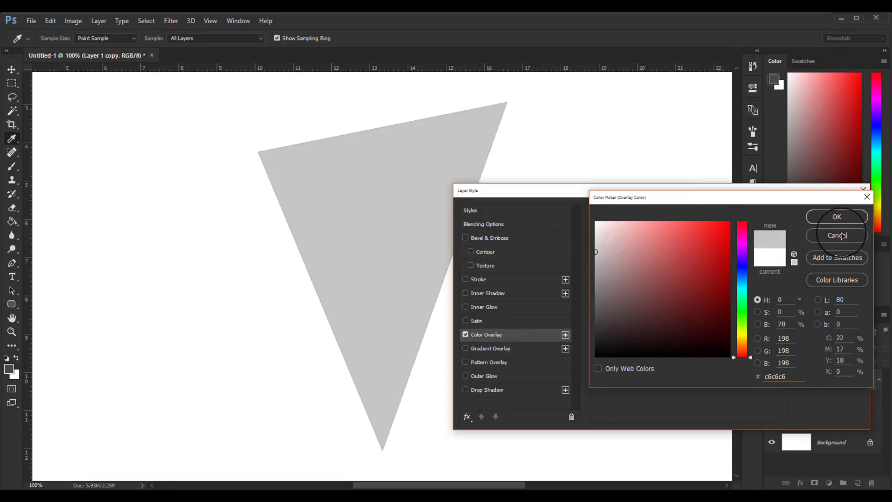
left_click(814, 225)
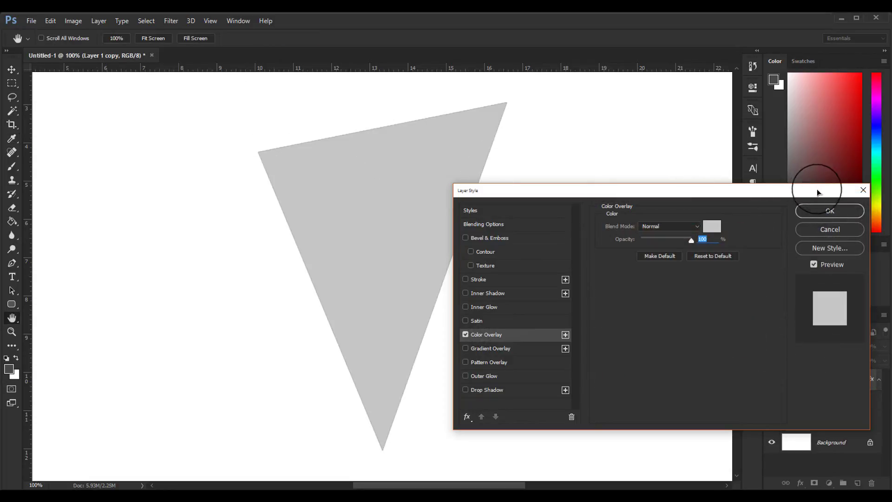
left_click(810, 210)
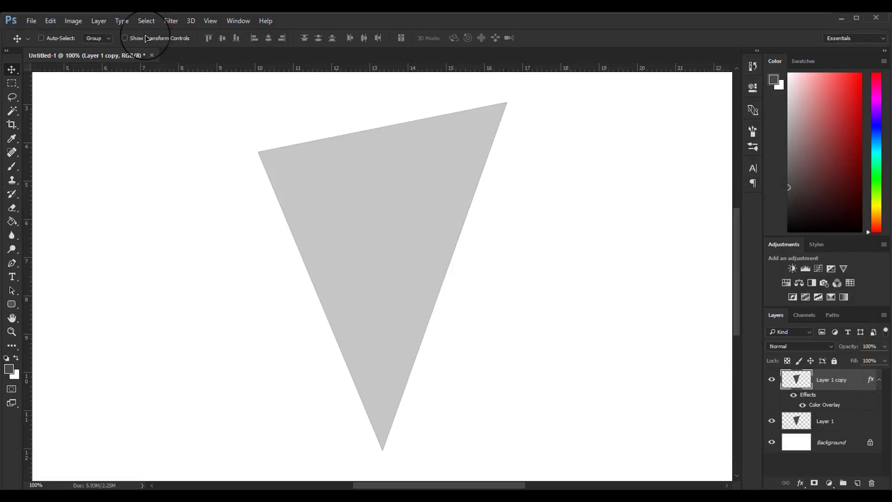
key("ctrl+t")
Shrink the light grey copy to about 80.6% and raise it, leaving an even dark border.
left_click_drag(507, 103, 469, 131)
left_click_drag(438, 192, 439, 180)
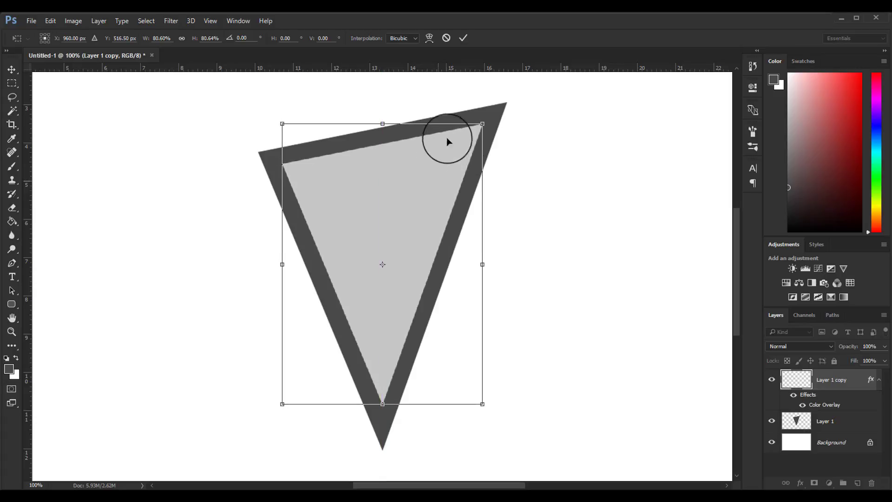
key("Return")
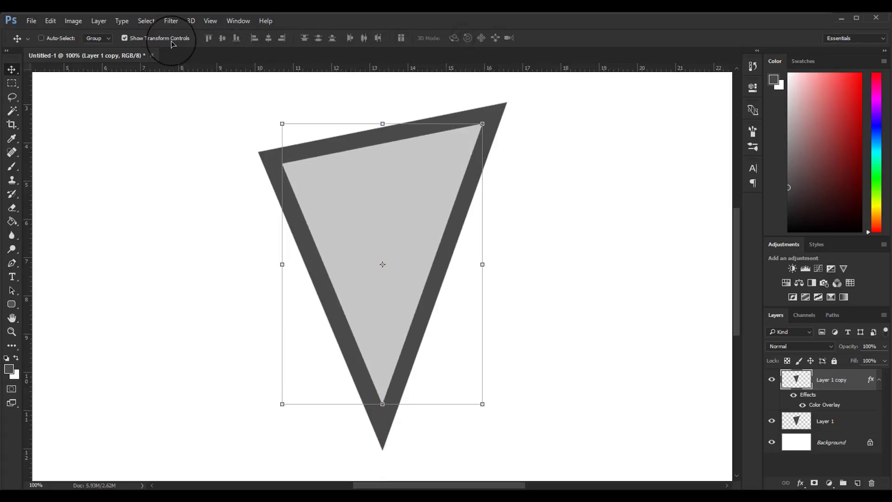
left_click(172, 41)
key("ctrl")
key("ctrl+minus")
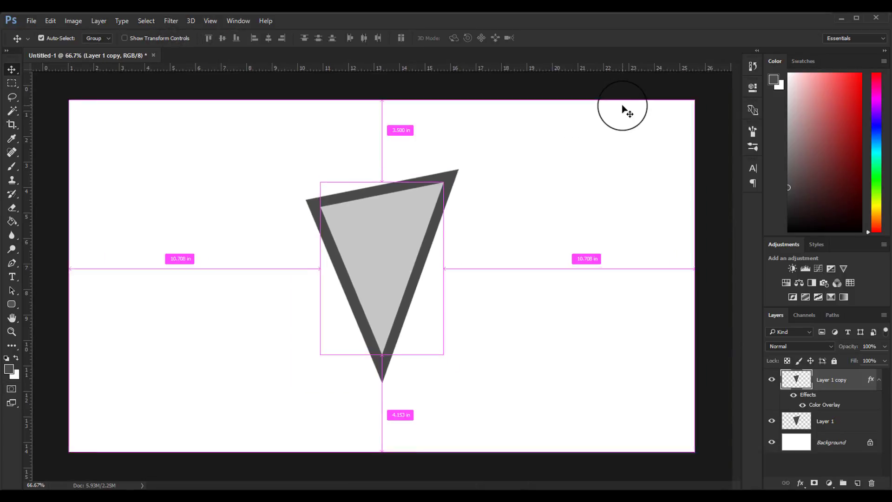
key("ctrl+minus")
key("ctrl+plus")
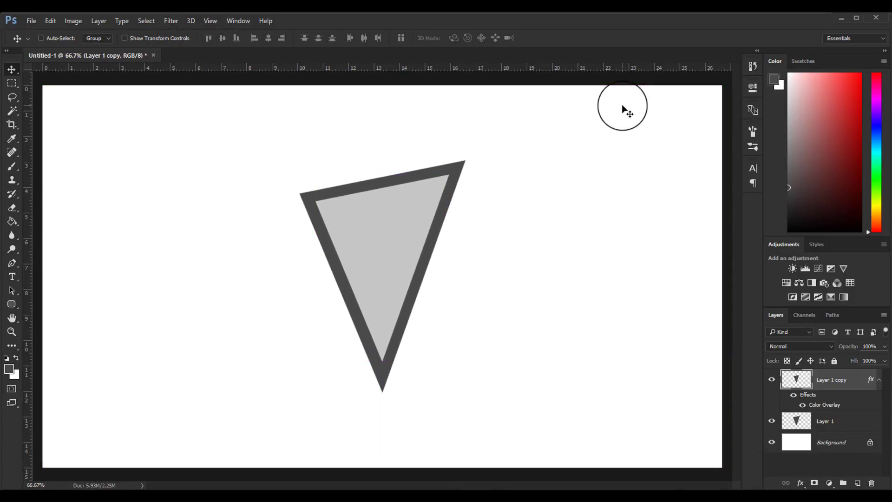
Draw a rounded rectangle with 15 px corner radius over the triangle's upper left.
right_click(14, 304)
left_click(69, 314)
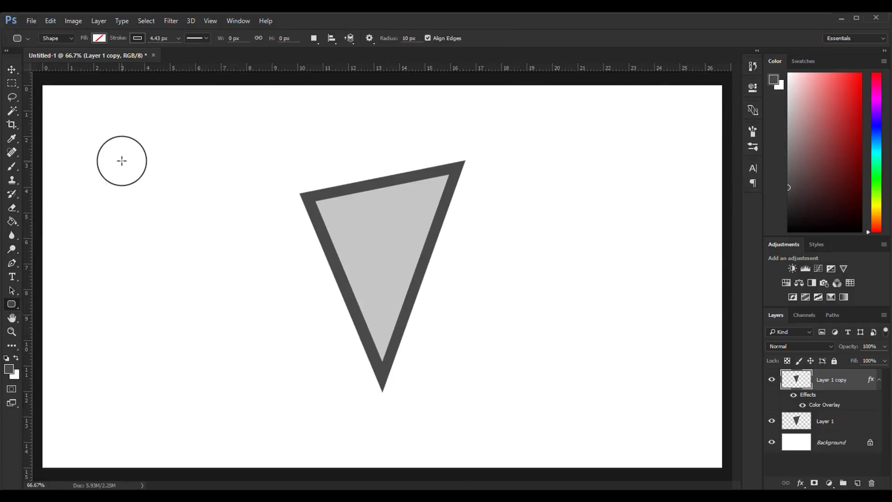
left_click_drag(122, 160, 356, 227)
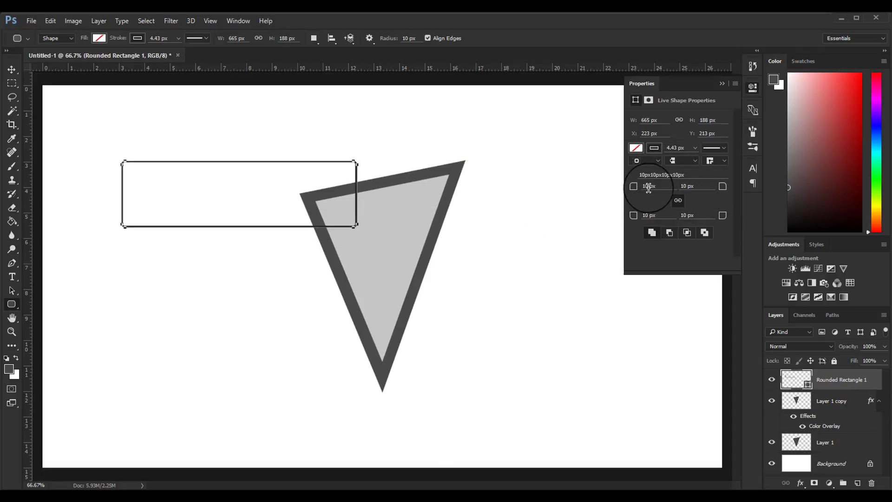
left_click(654, 148)
type("15")
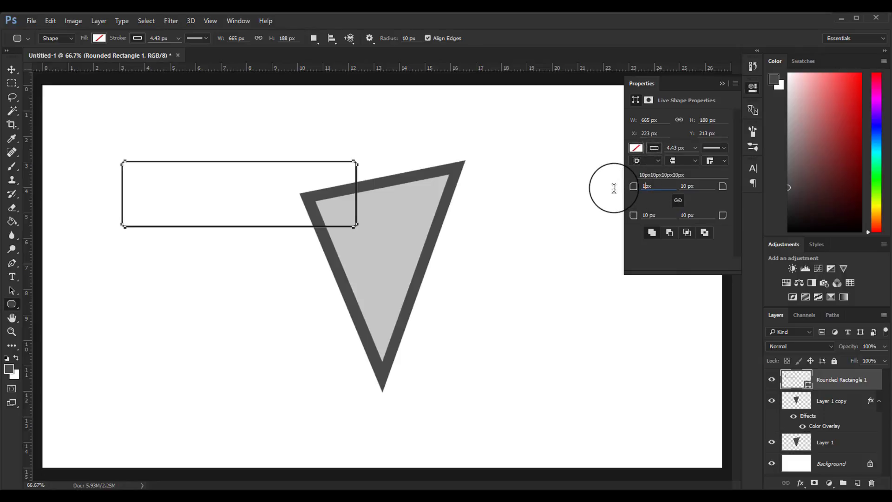
left_click(10, 71)
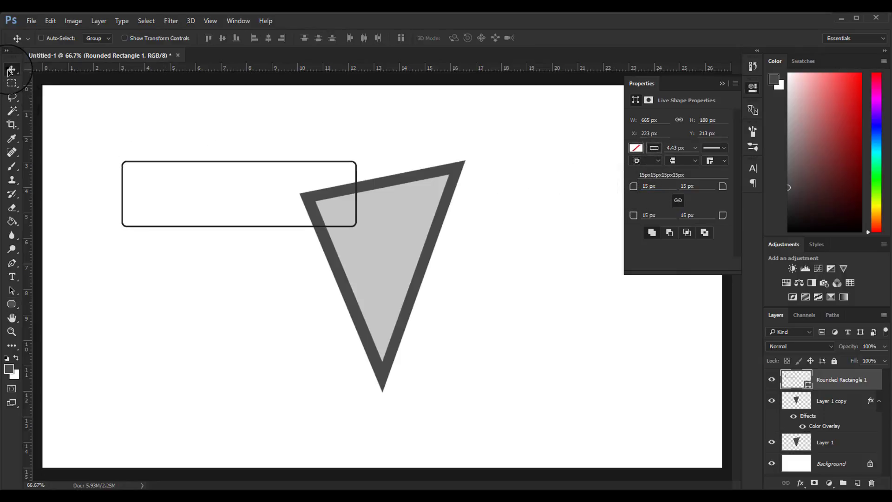
left_click(153, 39)
Skew the rectangle into a downward-narrowing banner, then scale it to about 75% and centre it.
key("ctrl")
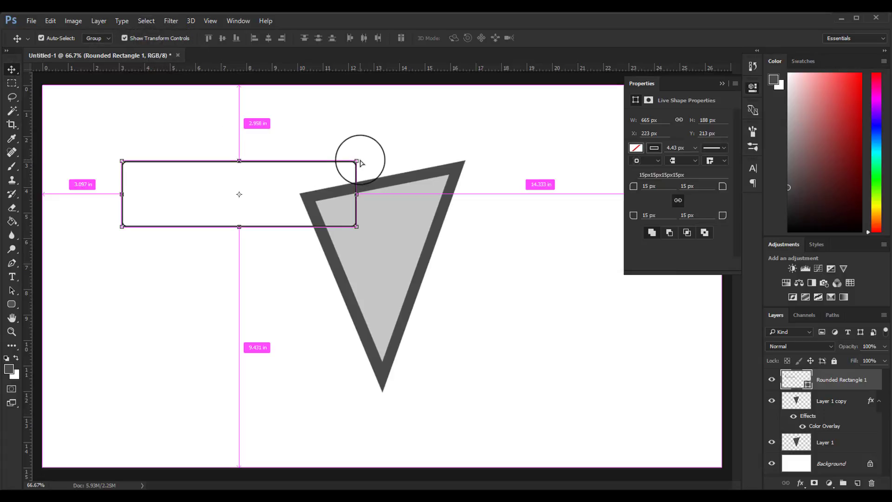
left_click(356, 161)
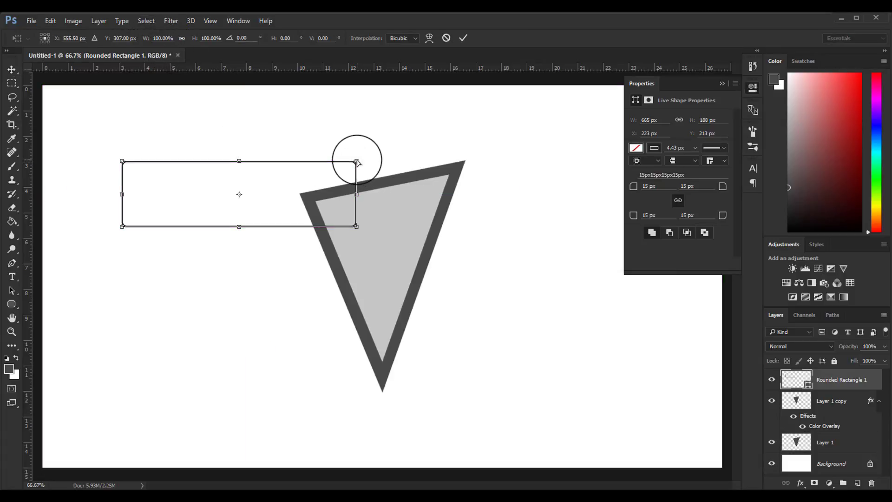
left_click_drag(357, 162, 377, 161)
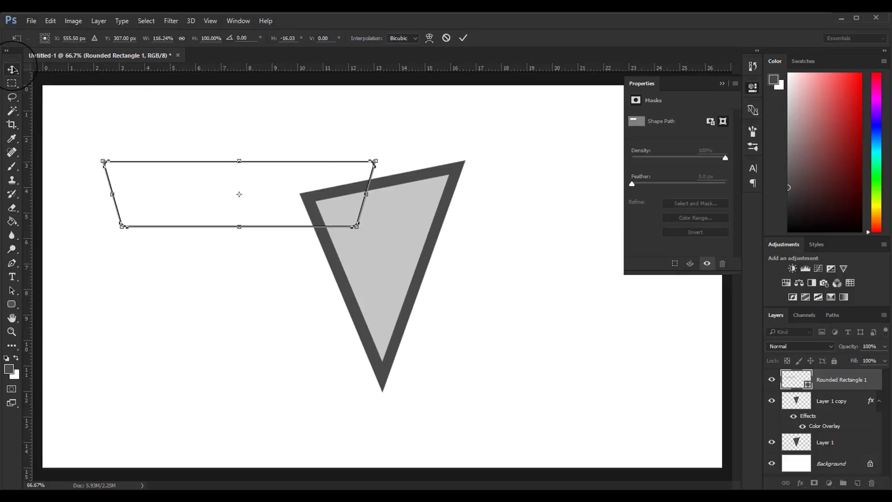
left_click(13, 70)
left_click(407, 199)
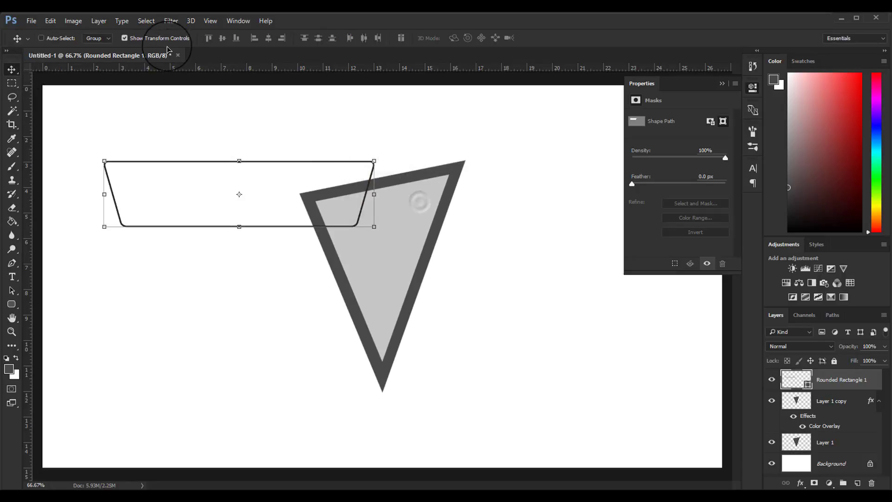
left_click_drag(380, 161, 474, 261)
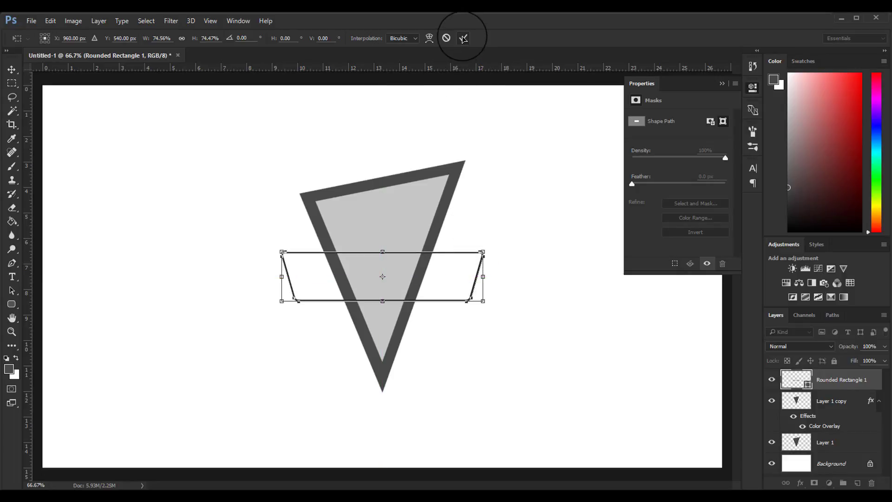
left_click(463, 38)
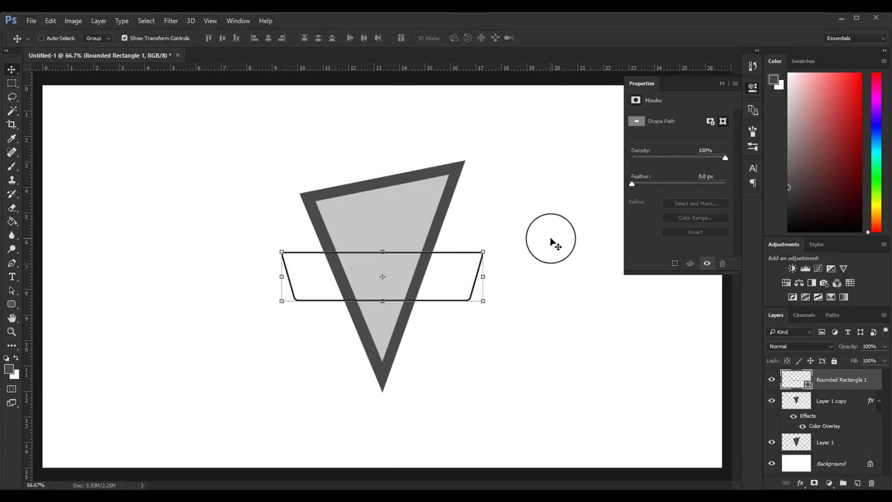
Duplicate the banner, fill the copy with dark grey, and shrink it inside the outline.
key("ctrl")
key("ctrl+j")
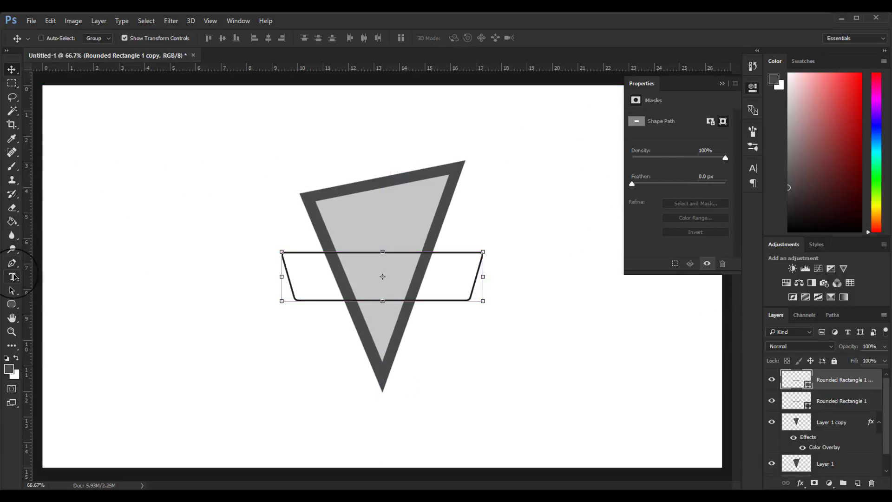
left_click(7, 306)
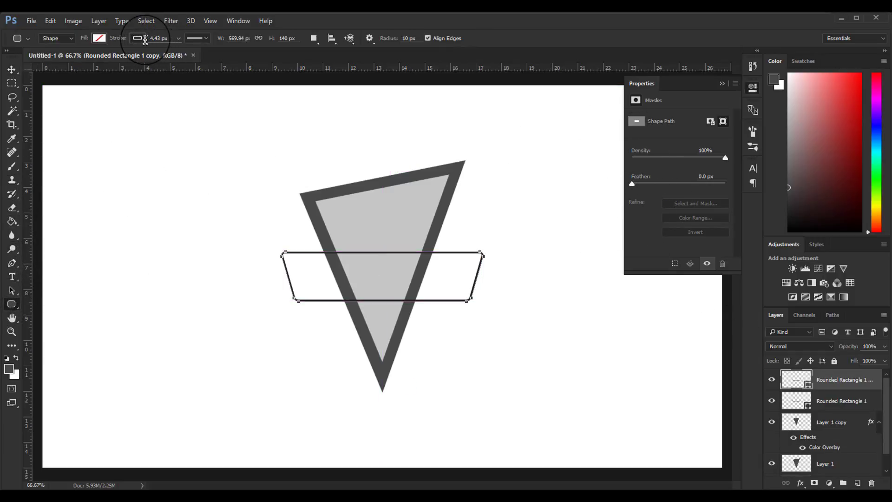
left_click(141, 40)
left_click(113, 58)
left_click(99, 38)
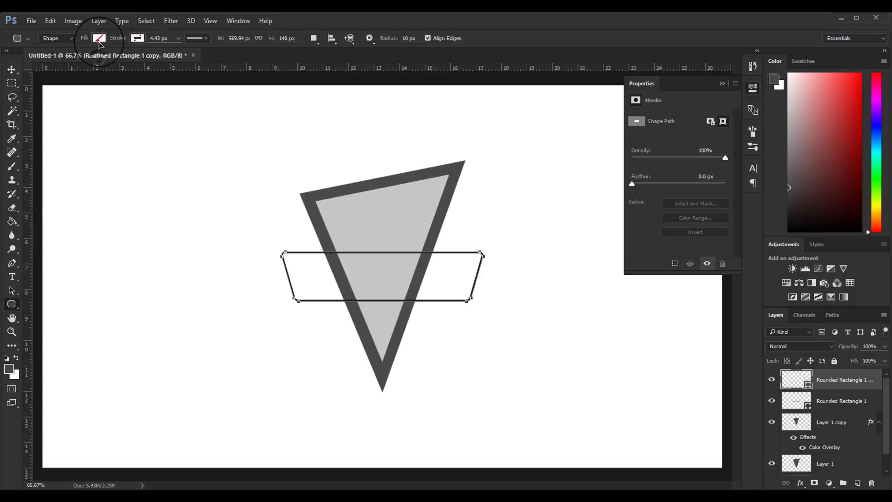
left_click(48, 94)
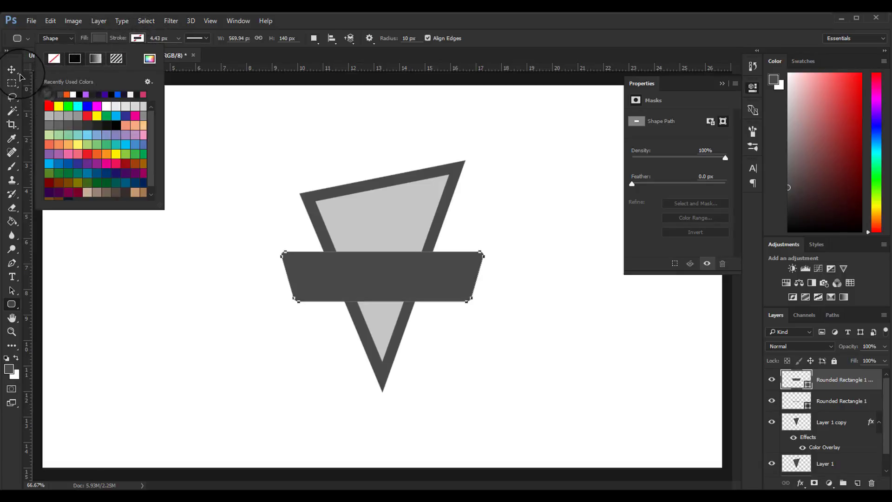
left_click(36, 69)
key("v")
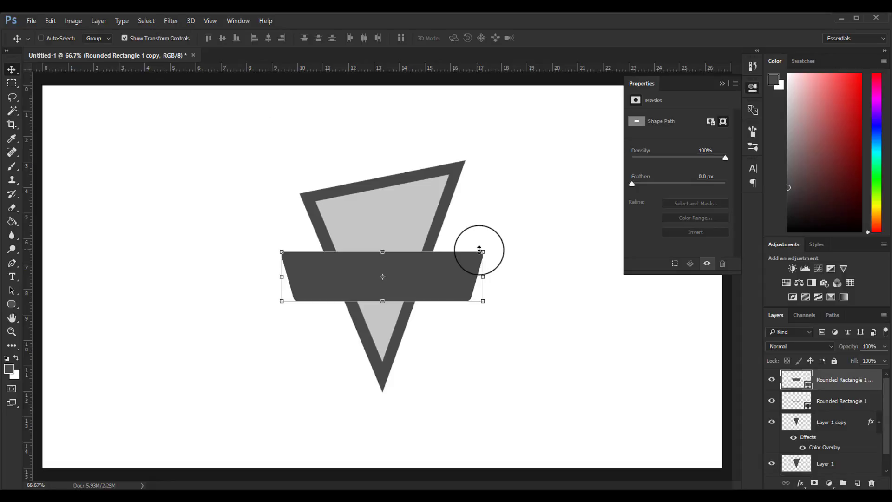
mouse_move(481, 251)
left_mouse_down()
mouse_move(472, 255)
mouse_move(483, 271)
left_mouse_up()
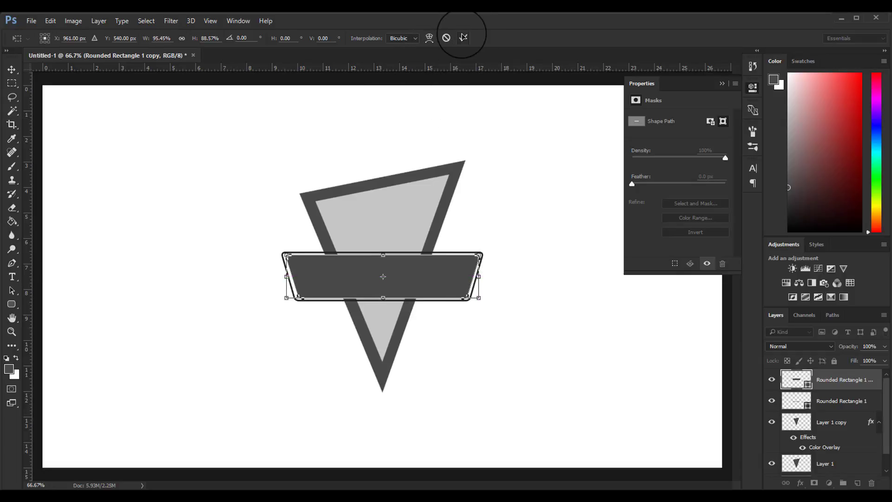
Commit the dark banner's shrink and zoom in to 200% on the banner.
left_click(463, 37)
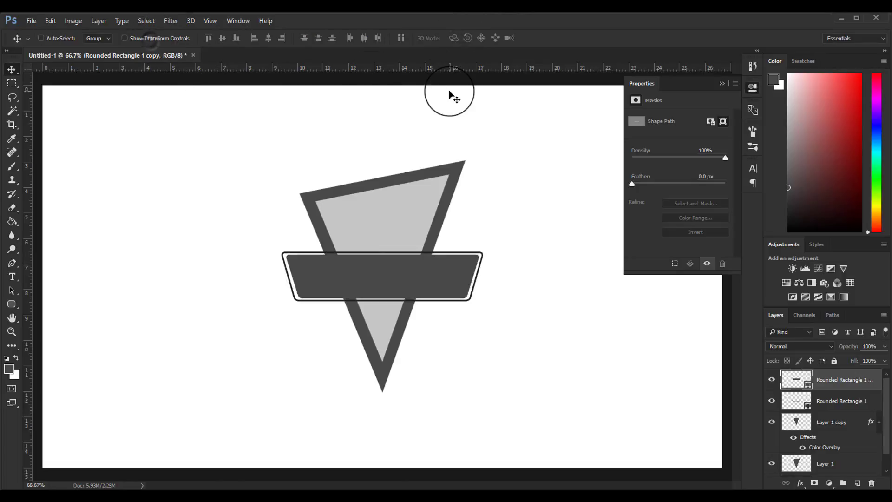
key("ctrl+1")
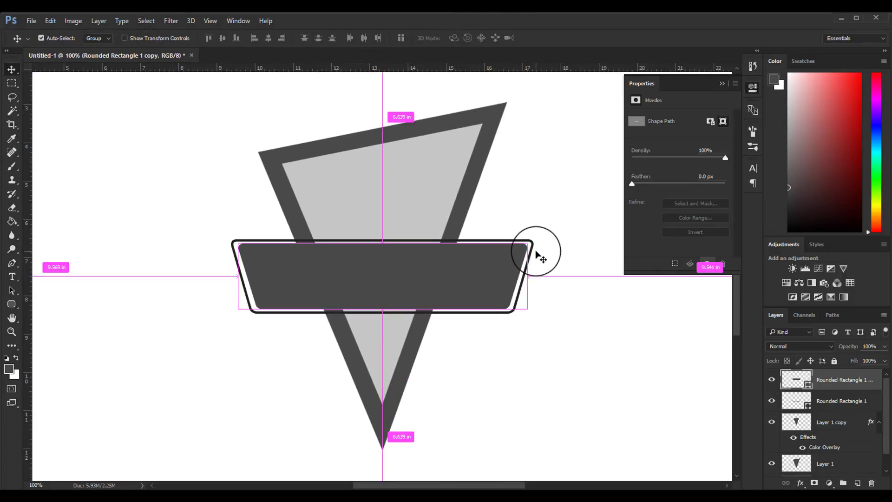
key("ctrl+plus")
left_click(139, 39)
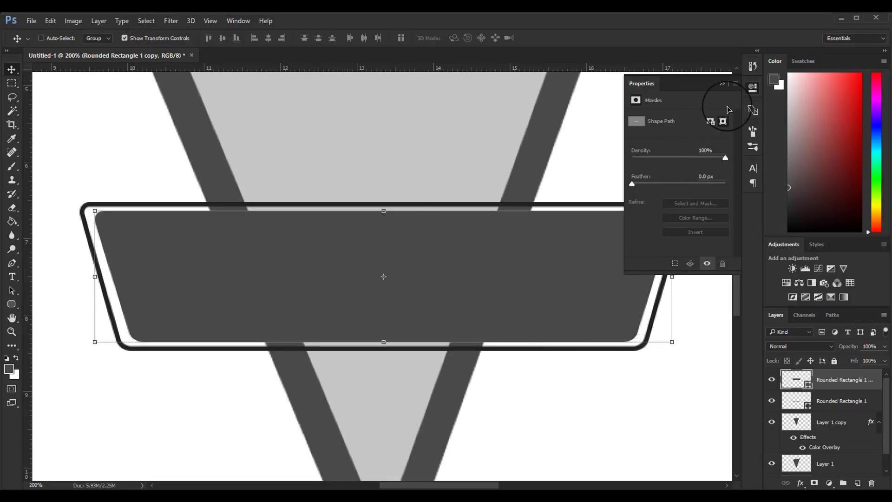
left_click(722, 84)
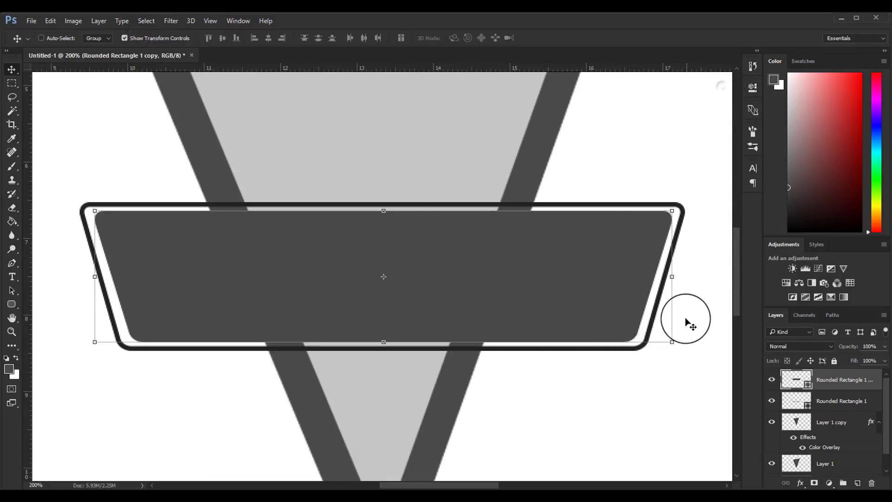
Widen the dark banner to about 100.7%, nudge it left, and commit the transform.
left_click(669, 276)
left_click_drag(671, 275, 672, 263)
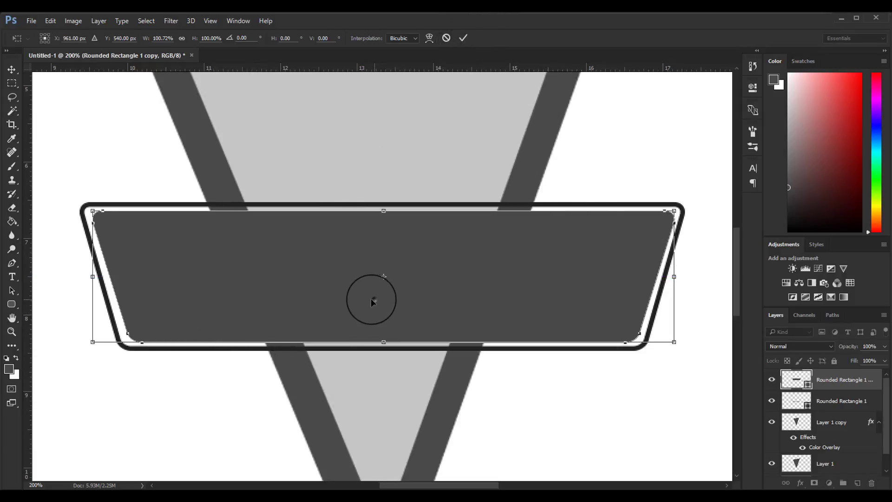
left_click_drag(372, 302, 370, 302)
key("ctrl+minus")
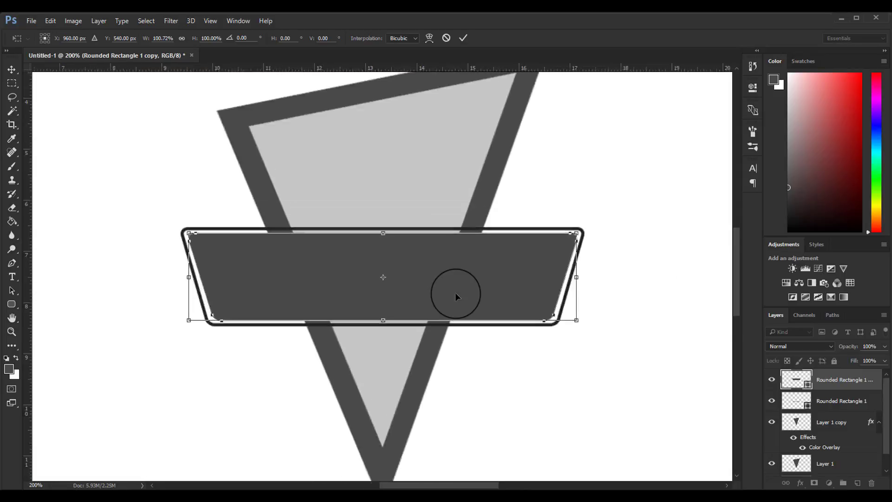
key("ctrl+minus")
key("ctrl+minus")
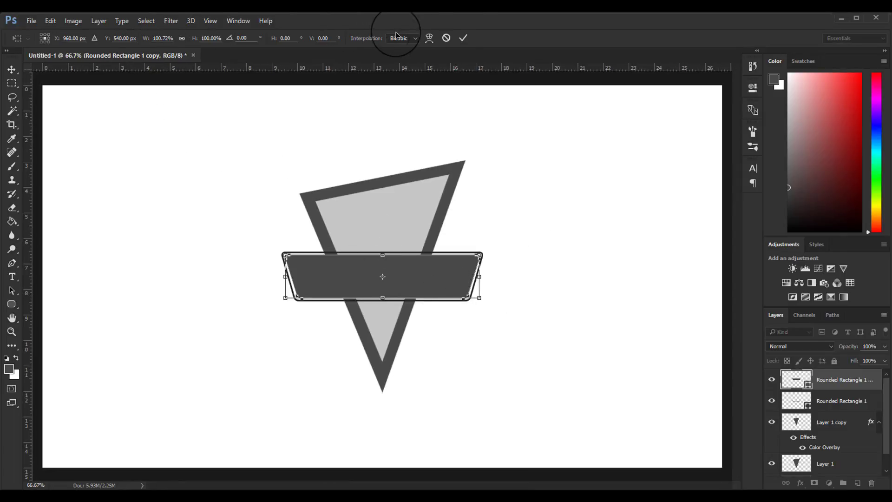
left_click(465, 39)
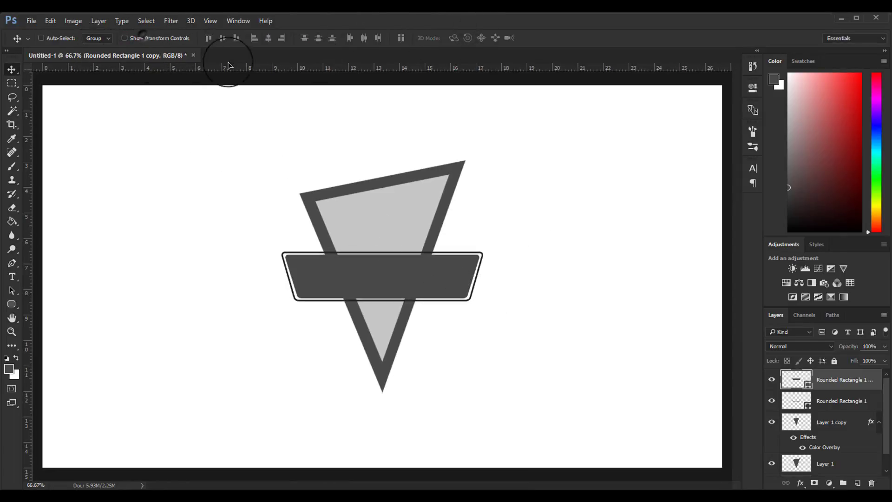
Select Layer 1, the outer triangle, and zoom to 100%.
left_click(826, 404)
left_click(826, 424)
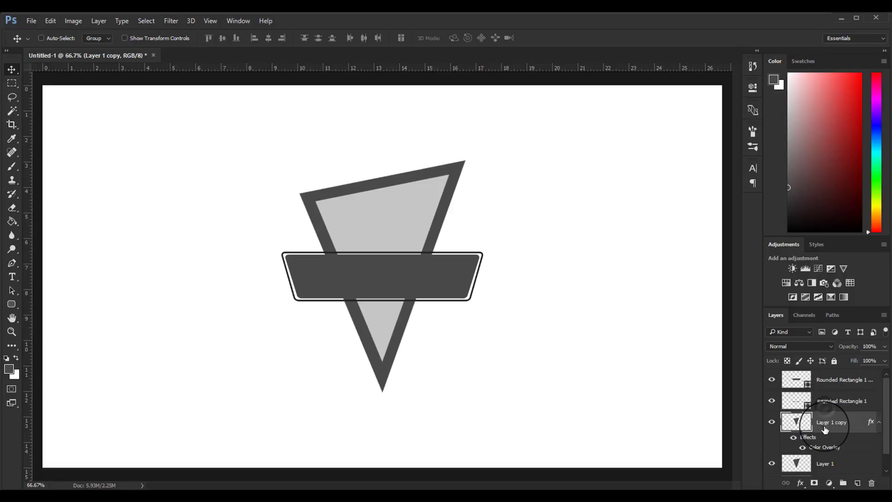
scroll(884, 447, "down", 1)
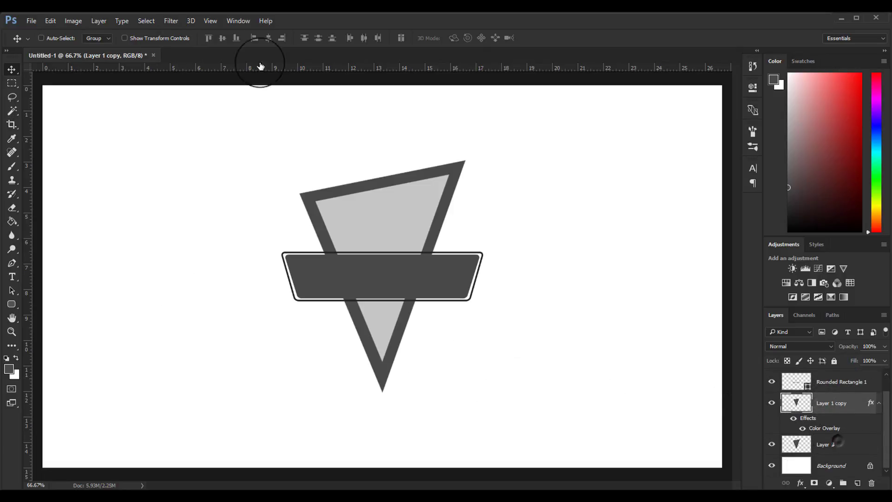
left_click(836, 444)
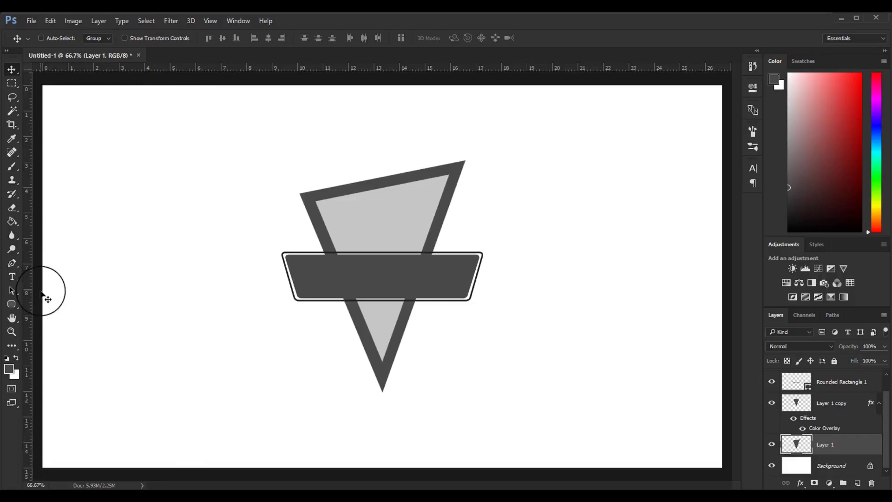
left_click(154, 42)
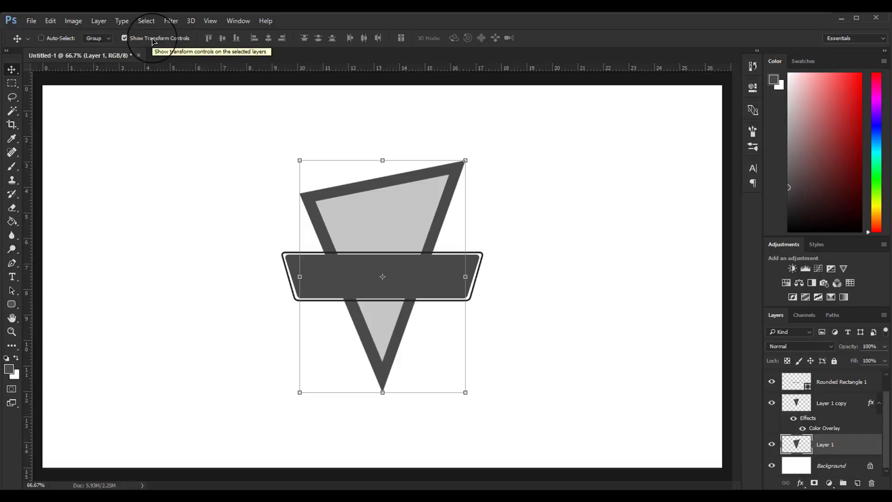
left_click(154, 42)
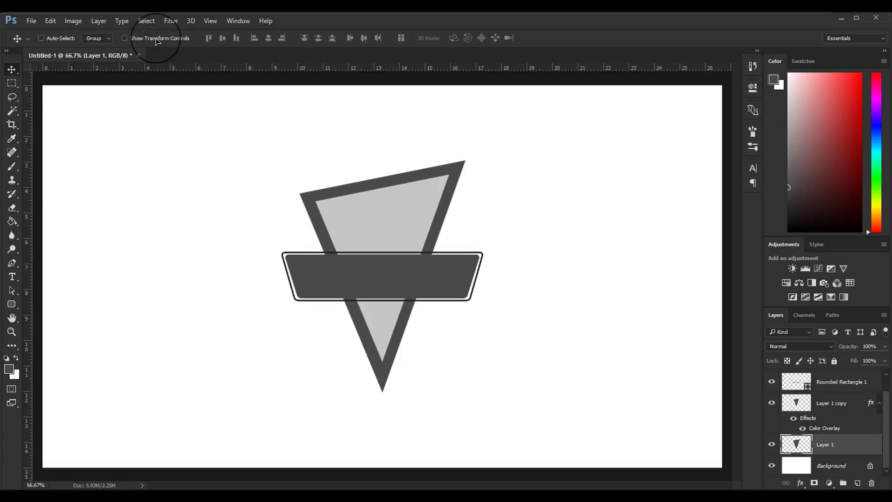
key("ctrl+1")
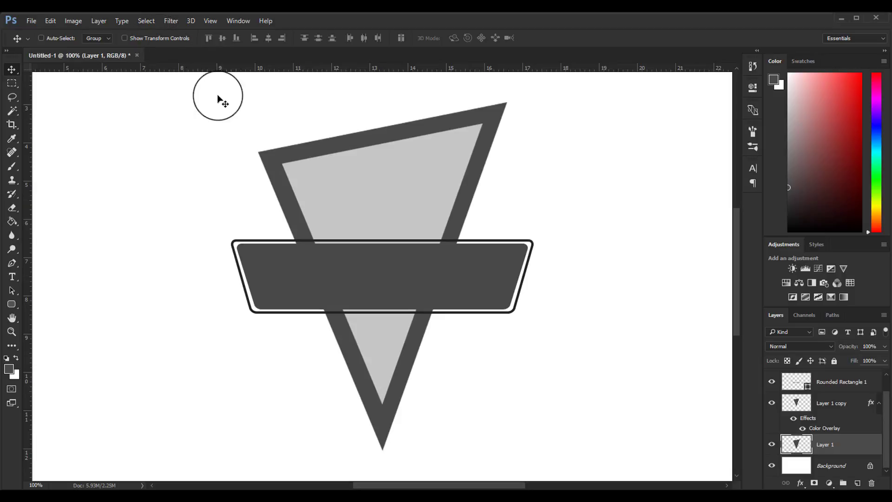
Add guides at the triangle's left corner, top edge, bottom tip, and vertically through the tip.
left_click_drag(53, 197, 258, 234)
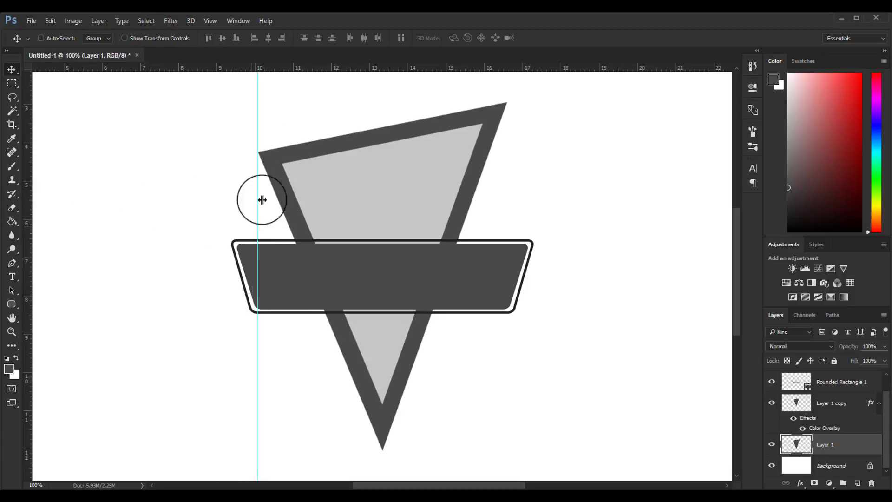
mouse_move(355, 69)
left_mouse_down()
mouse_move(370, 124)
mouse_move(379, 102)
left_mouse_up()
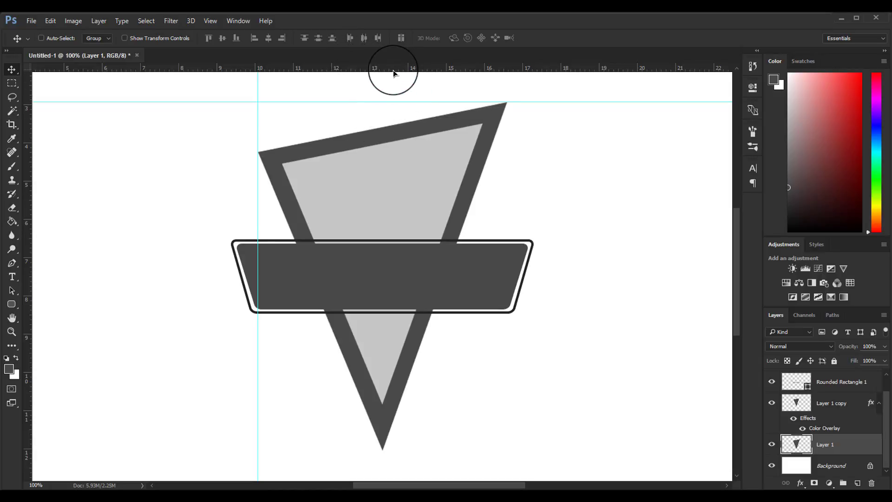
left_click_drag(393, 71, 407, 450)
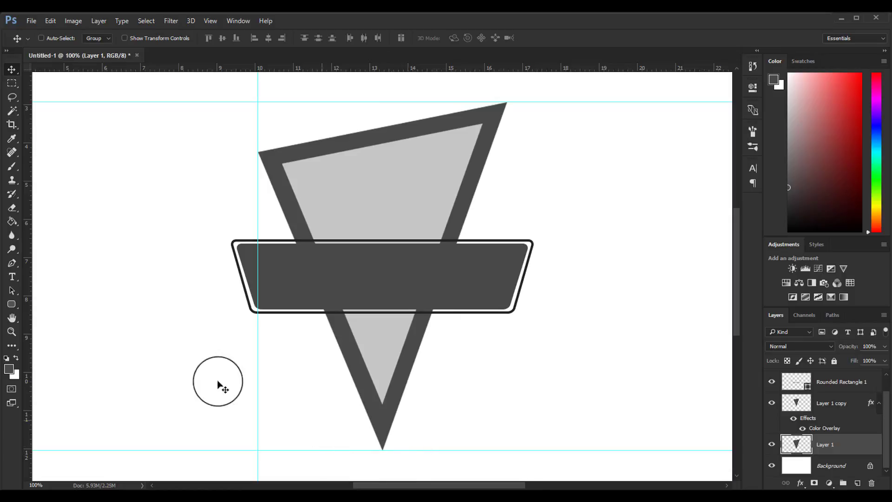
left_click_drag(28, 279, 381, 287)
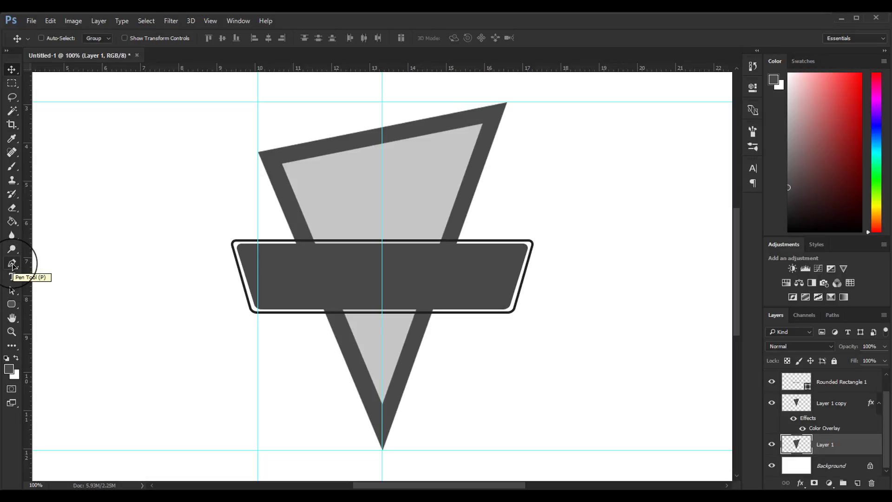
Pen-trace a closed path through the triangle's bottom tip and upper corners, adding an upper-left guide.
left_click(12, 264)
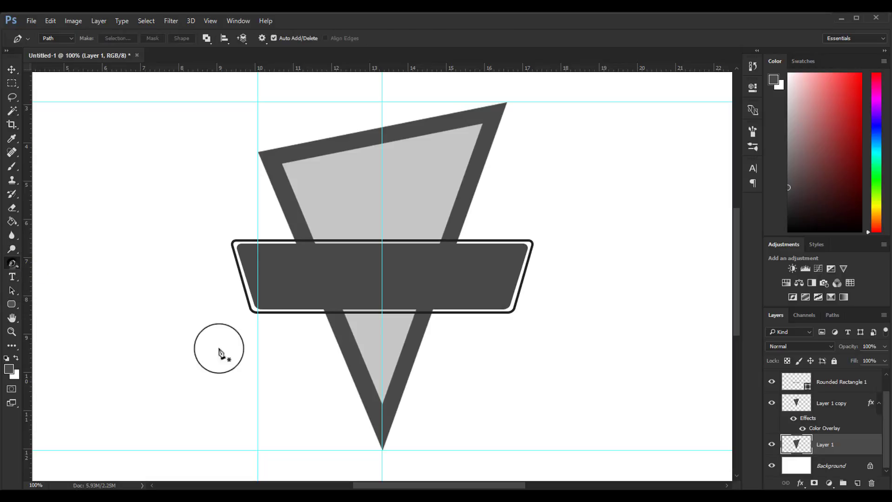
left_click(382, 450)
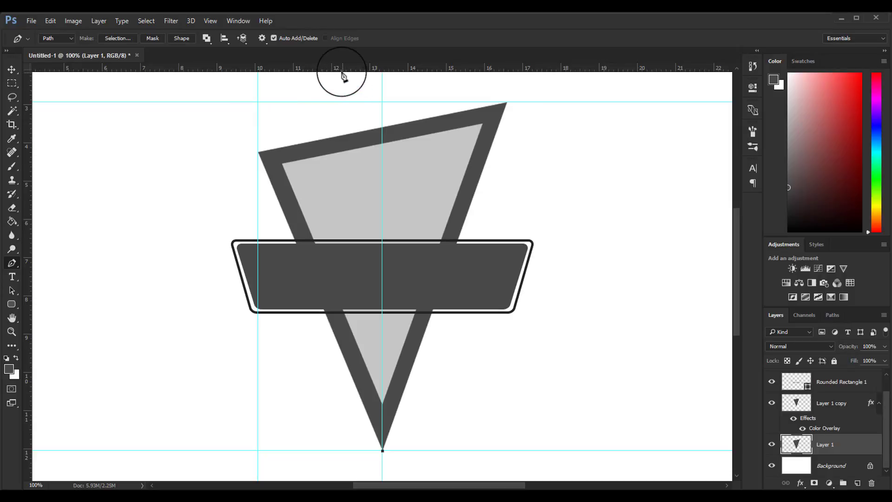
left_click_drag(338, 69, 328, 152)
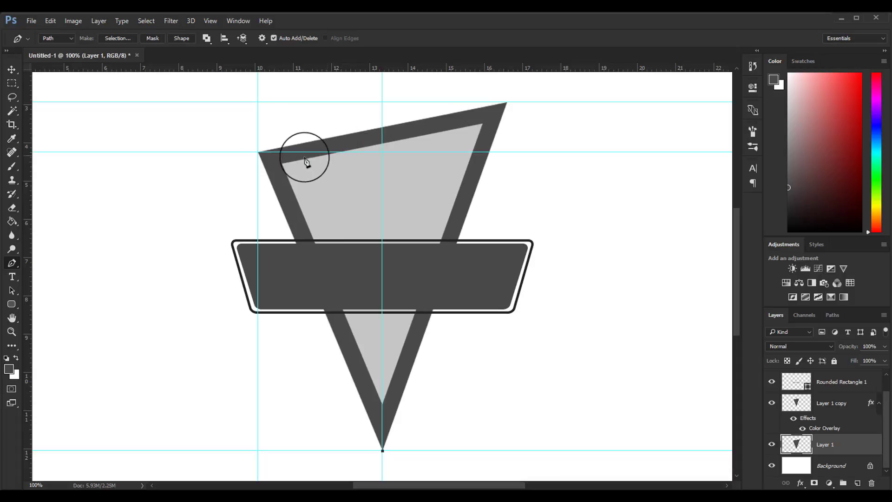
left_click(259, 153)
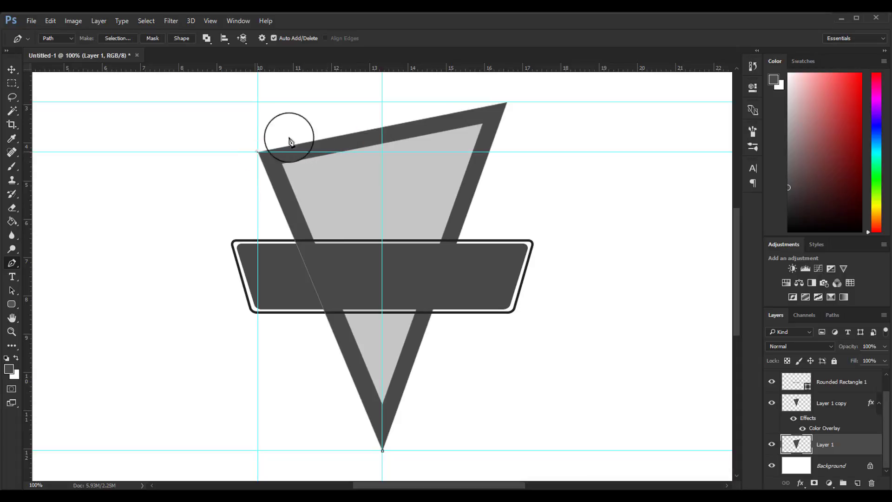
left_click(507, 102)
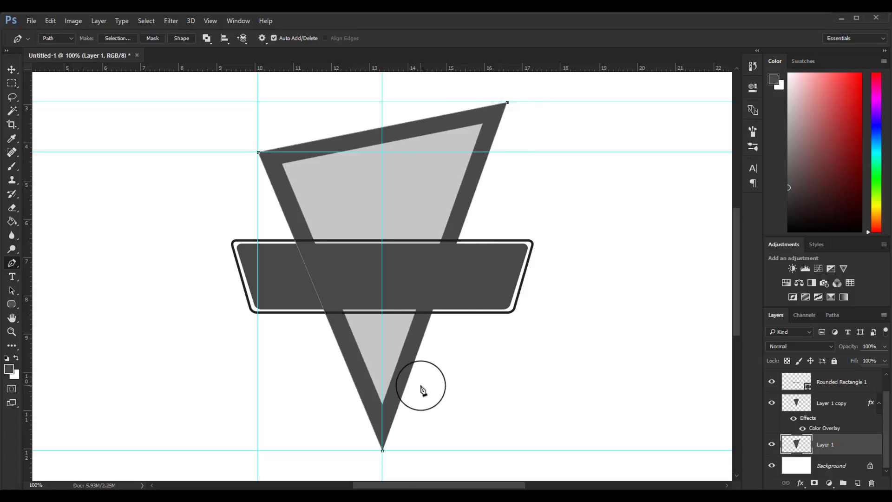
left_click(383, 451)
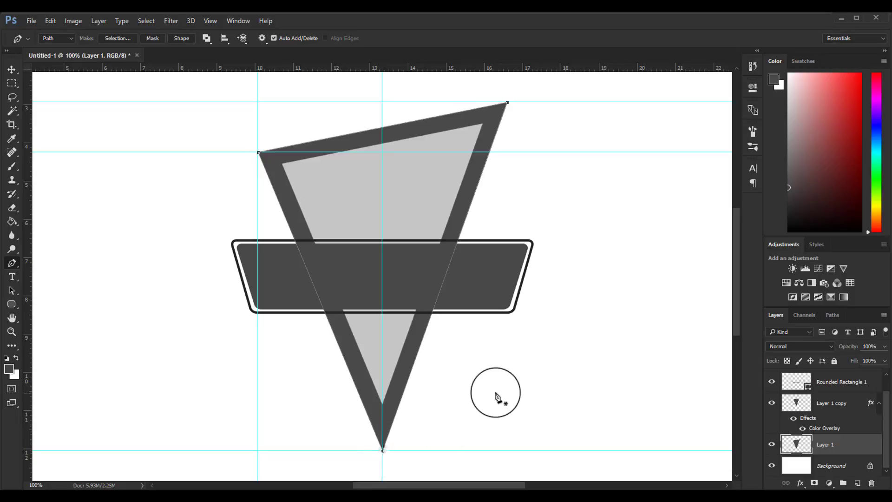
key("ctrl+minus")
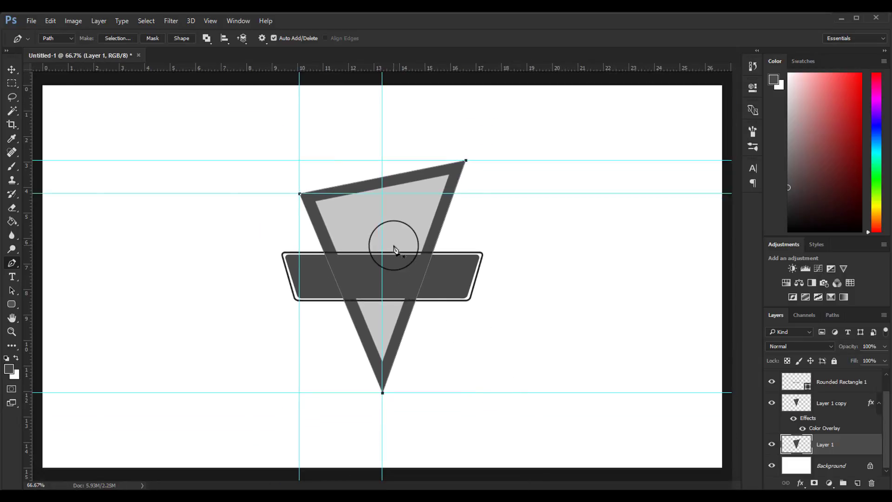
Stroke the triangle path using the Brush tool to draw a thin outline along its edges.
right_click(394, 247)
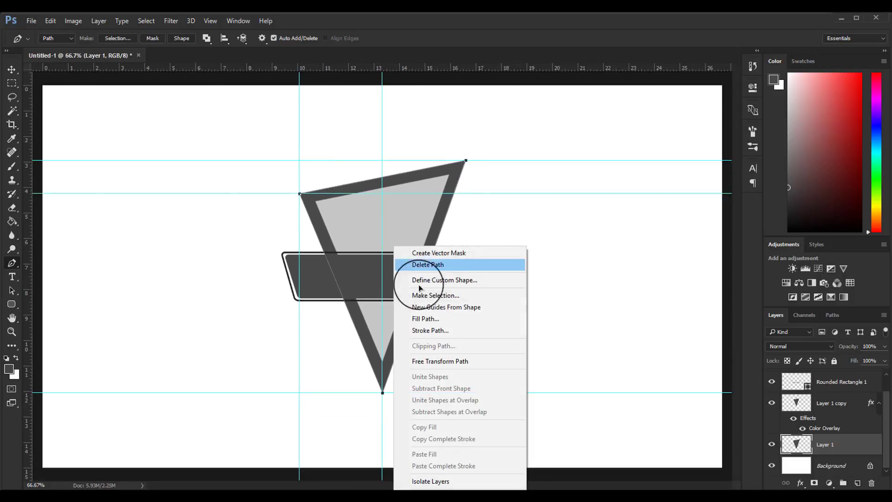
left_click(436, 329)
left_click(418, 195)
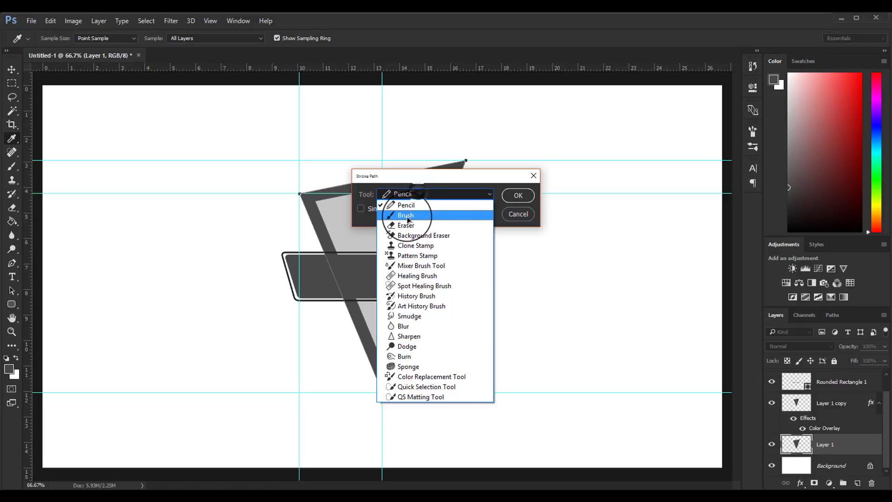
left_click(408, 212)
left_click(519, 195)
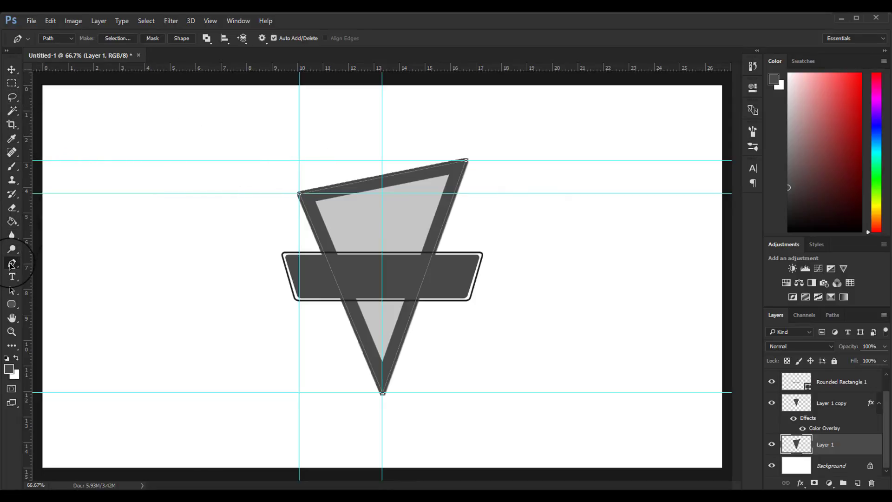
left_click(12, 167)
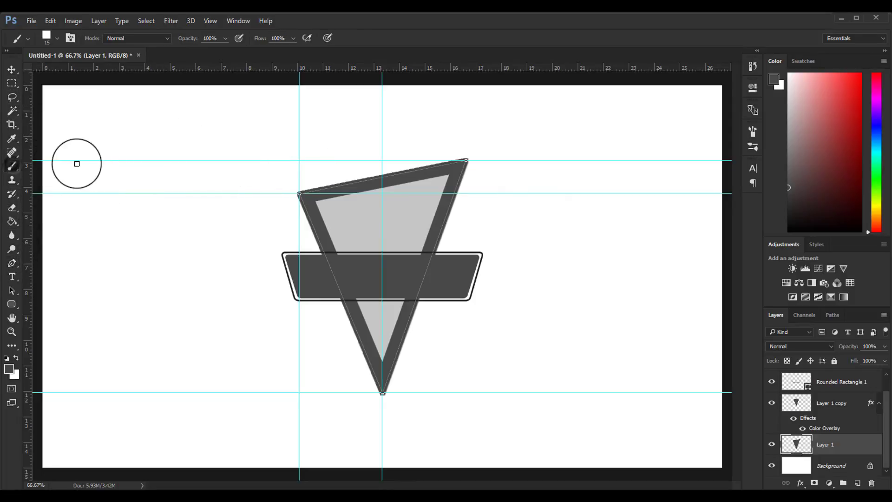
left_click(10, 69)
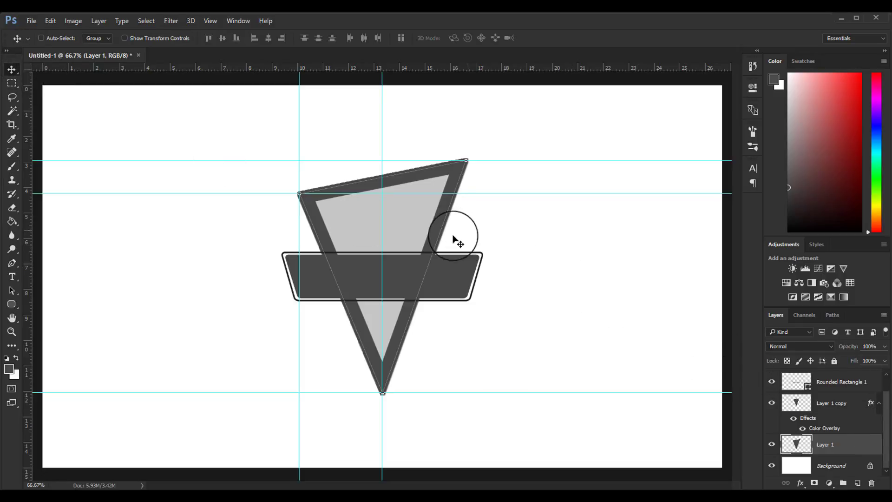
Hide Rounded Rectangle 1 and Layer 1 copy, and remove the thin triangle stroke.
left_click(772, 381)
left_click(773, 402)
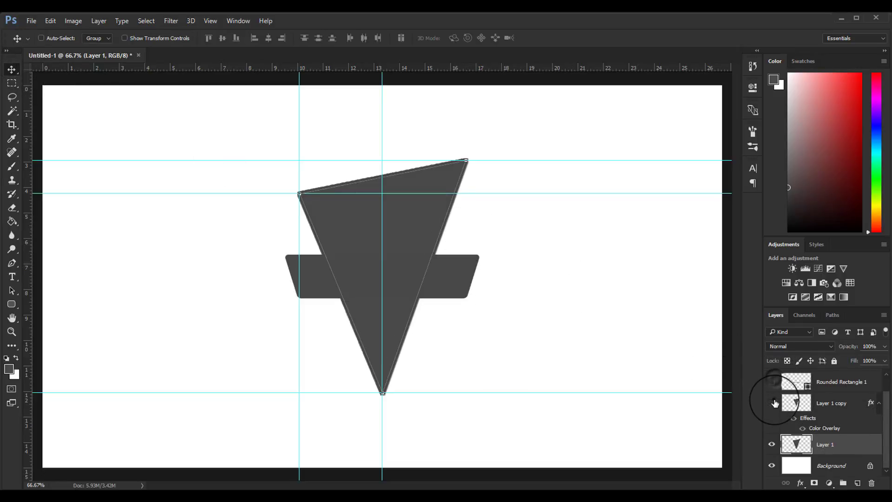
left_click(773, 446)
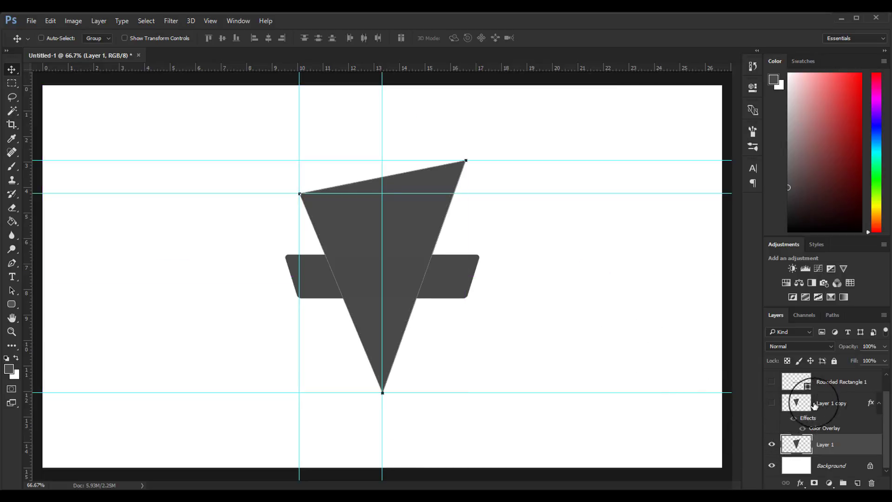
Add a new empty Layer 2 above Rounded Rectangle 1.
left_click_drag(824, 385, 861, 485)
left_click(860, 484)
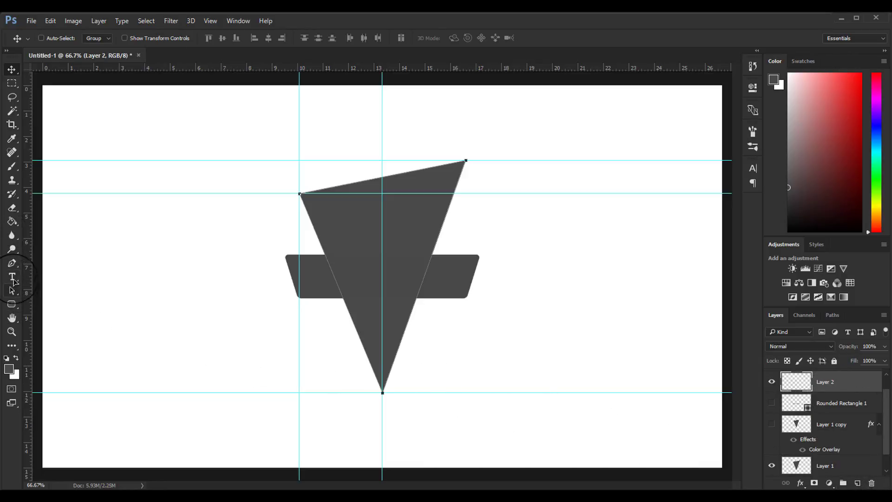
left_click(11, 264)
Trial-stroke the triangle path with the brush, hide Layer 1, then undo the too-thick stroke.
right_click(385, 252)
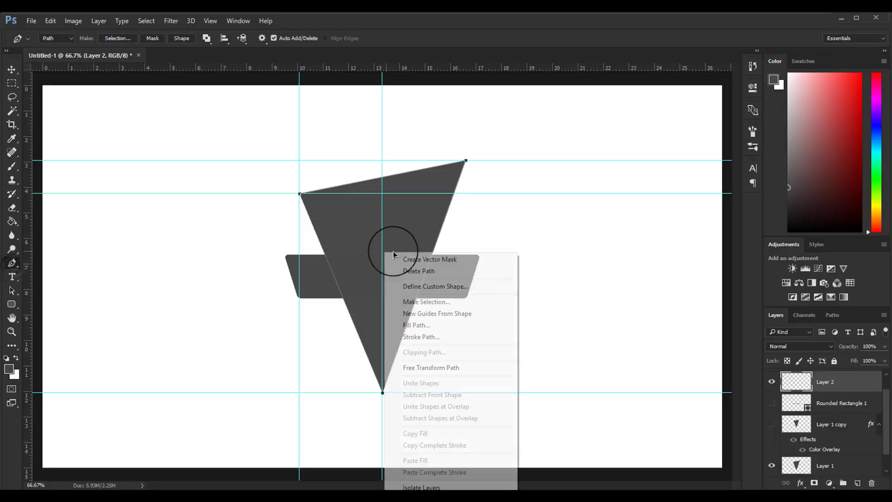
left_click(440, 335)
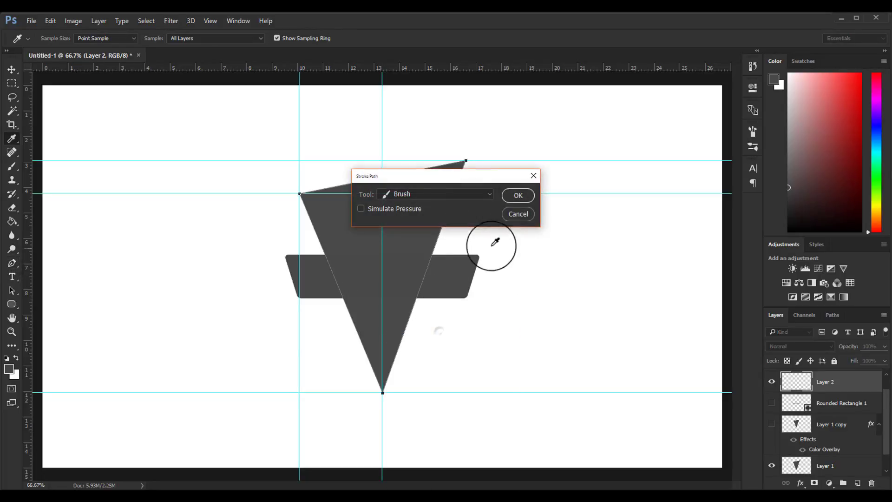
left_click(519, 197)
right_click(518, 199)
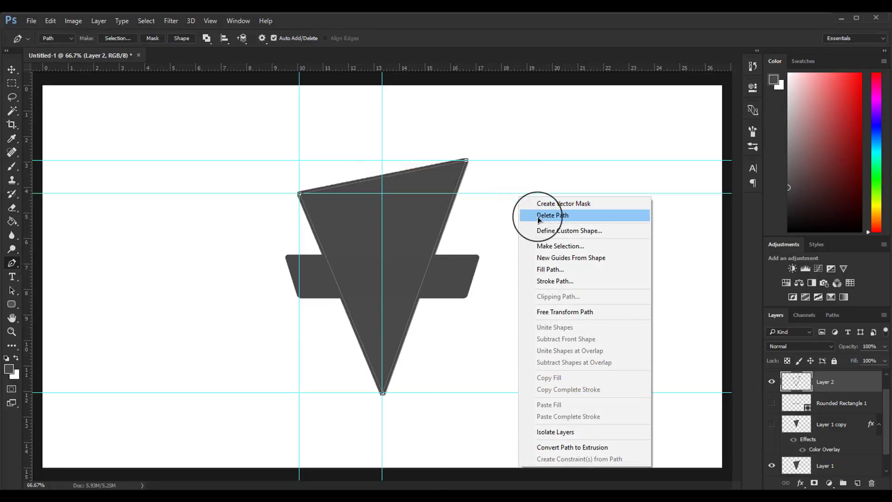
left_click(811, 390)
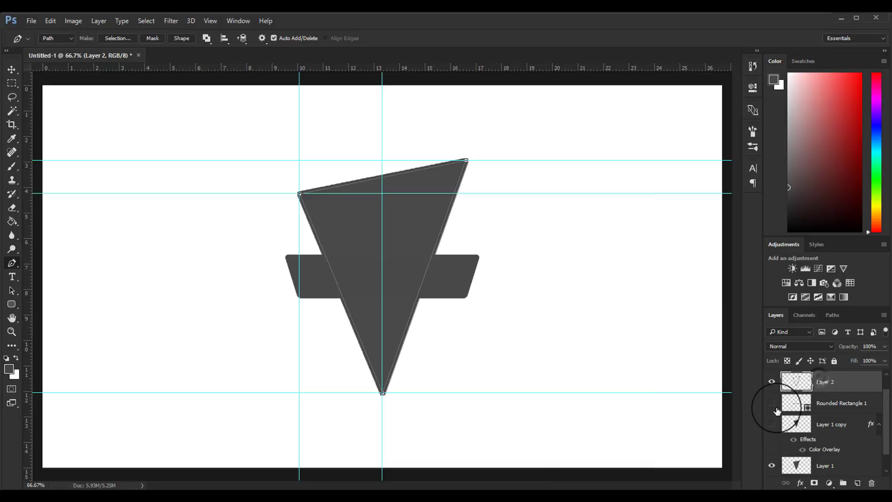
left_click(772, 467)
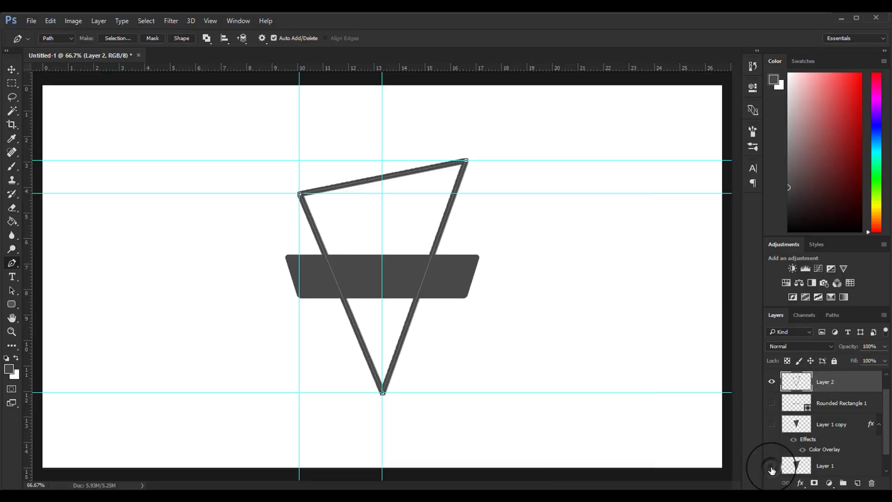
key("ctrl+plus")
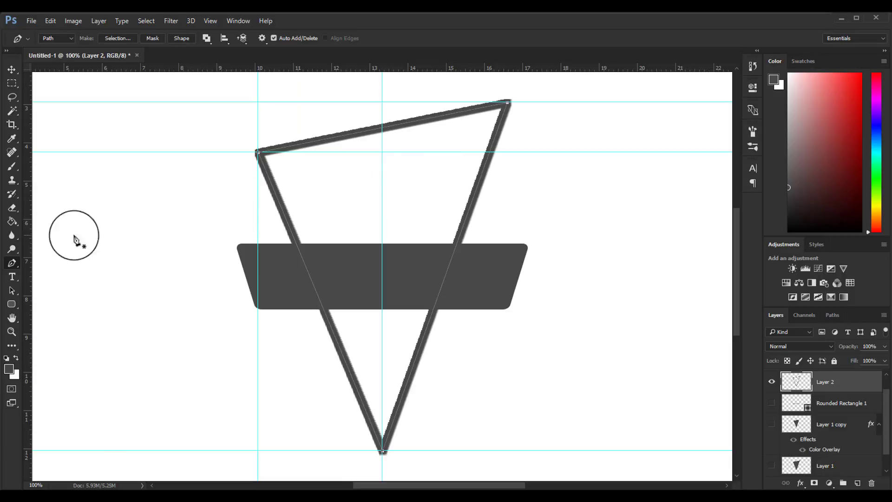
key("ctrl+z")
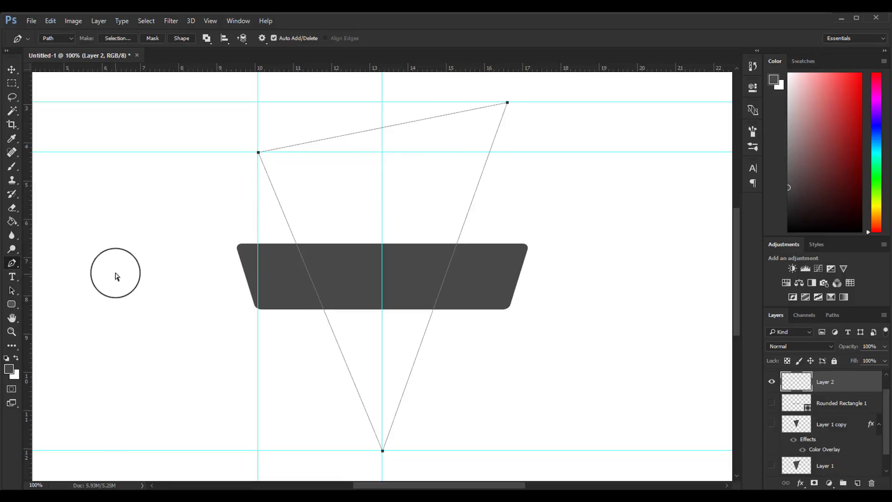
Set the Brush tool to the 3 px preset.
key("b")
right_click(93, 183)
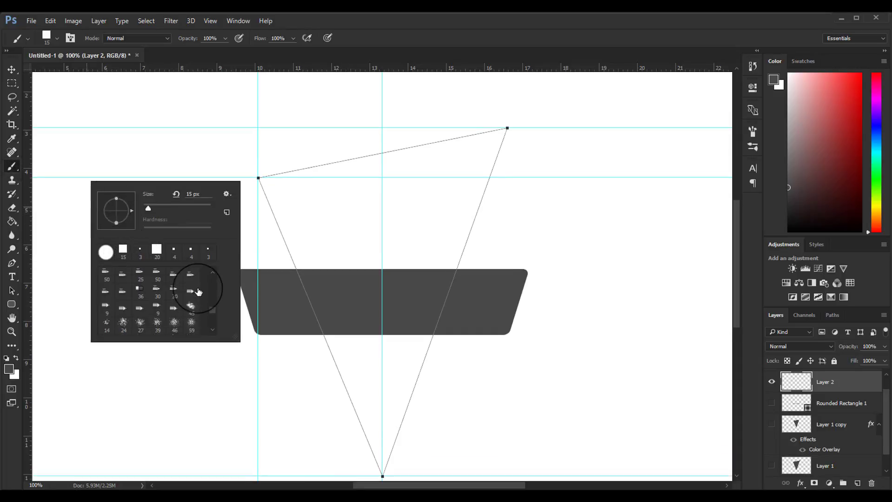
scroll(196, 293, "up", 2)
scroll(200, 292, "up", 2)
scroll(200, 291, "up", 2)
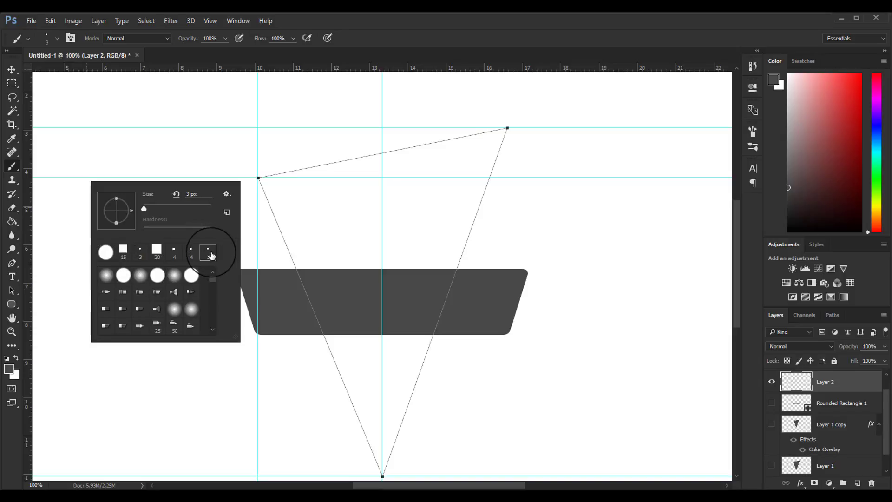
double_click(211, 255)
Stroke the triangle path with the 3 px brush on Layer 2, then delete the path.
left_click(13, 263)
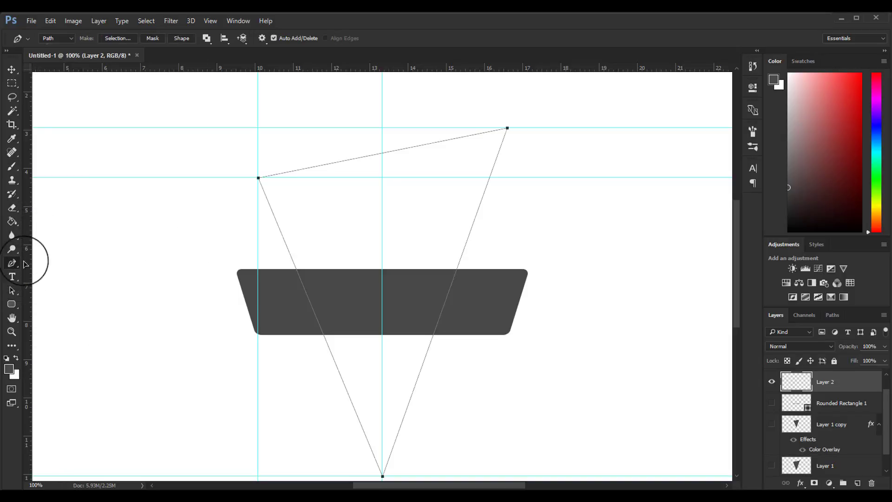
right_click(316, 222)
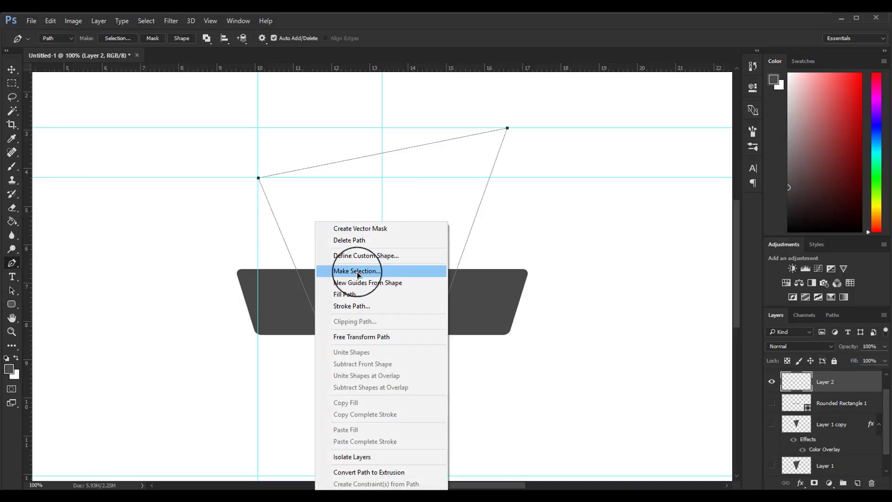
left_click(351, 306)
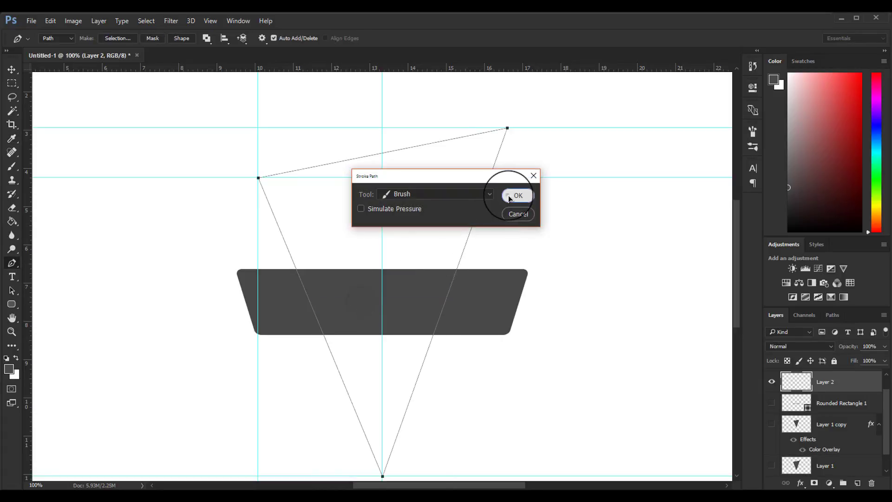
left_click(510, 198)
right_click(509, 198)
left_click(529, 215)
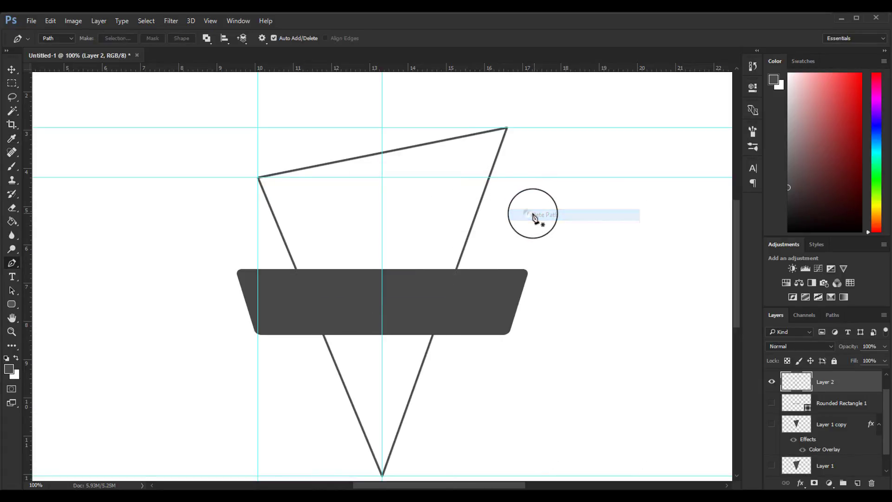
key("ctrl+minus")
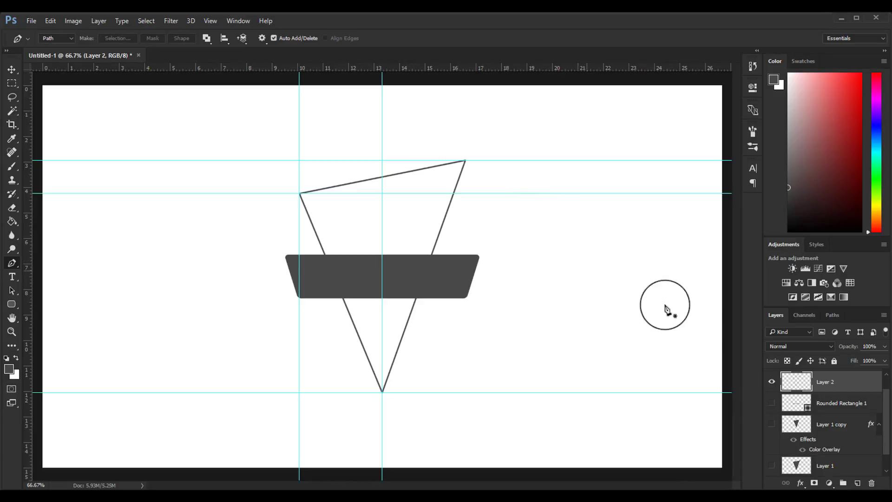
Make Rounded Rectangle 1, Layer 1 copy and Layer 1 visible again.
left_click(773, 404)
left_click(773, 425)
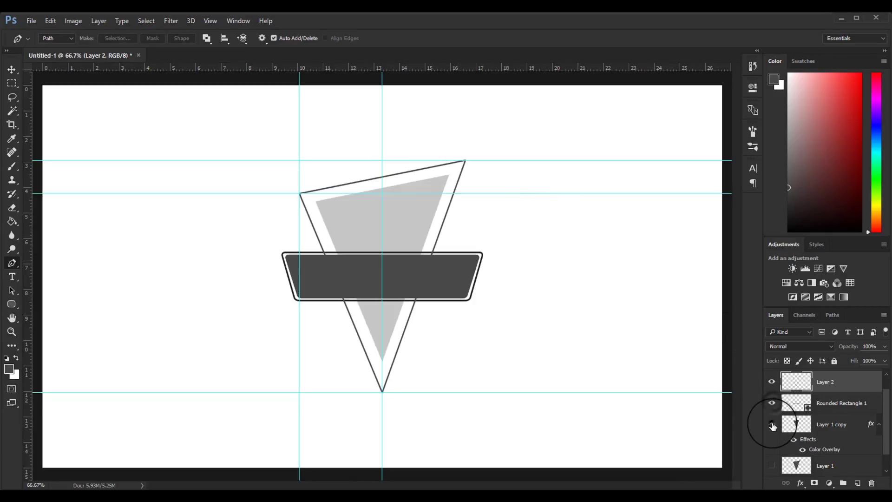
left_click(773, 467)
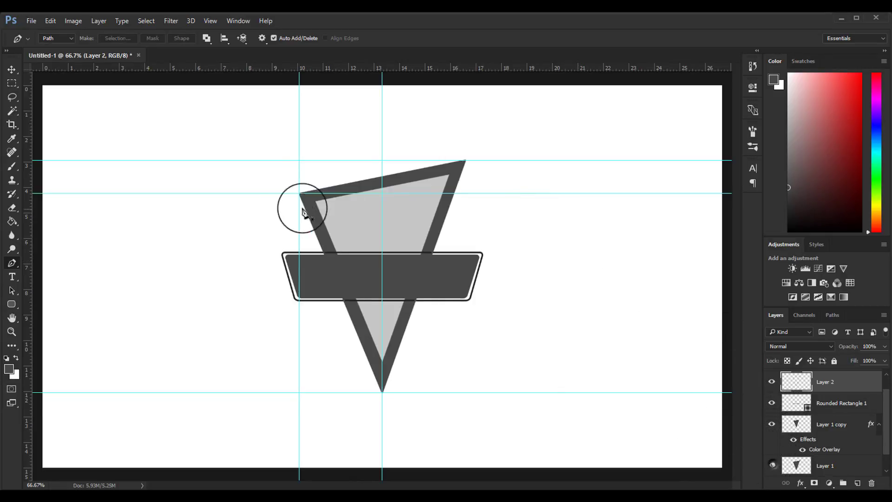
left_click(10, 70)
Scale Layer 2's thin outline up to about 101.2% in two small corner-handle passes.
left_click(139, 38)
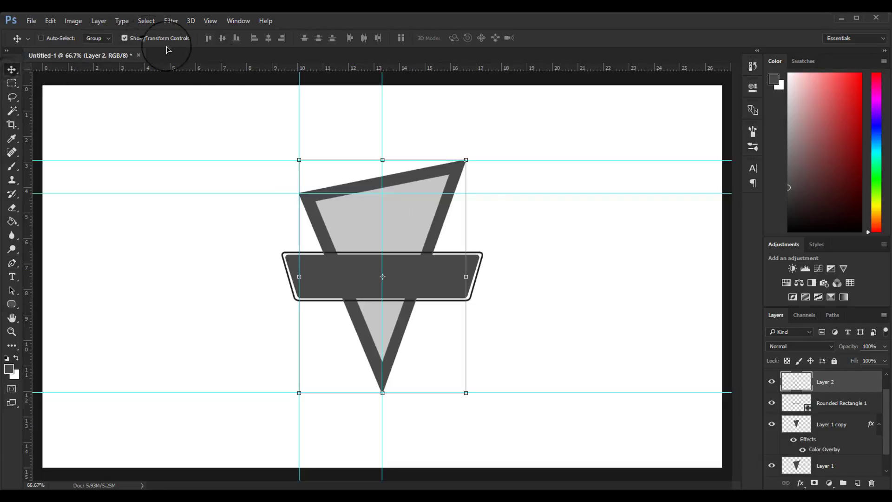
left_click_drag(467, 160, 470, 155)
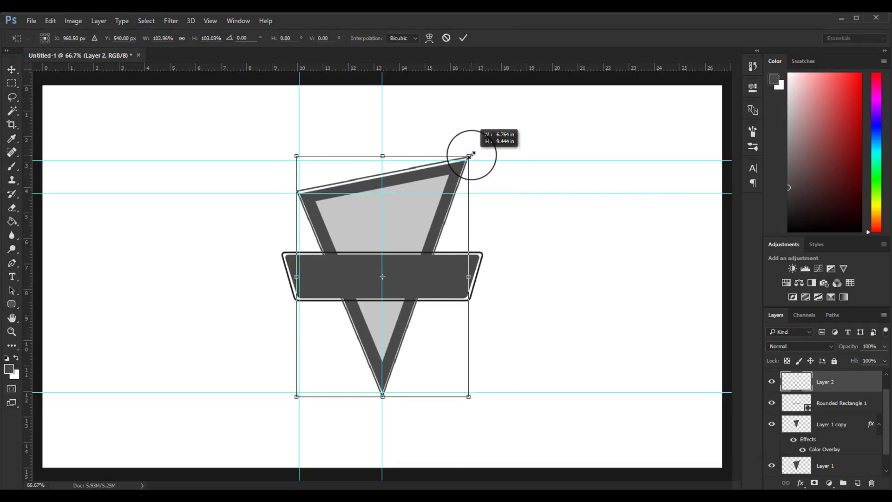
left_click(463, 40)
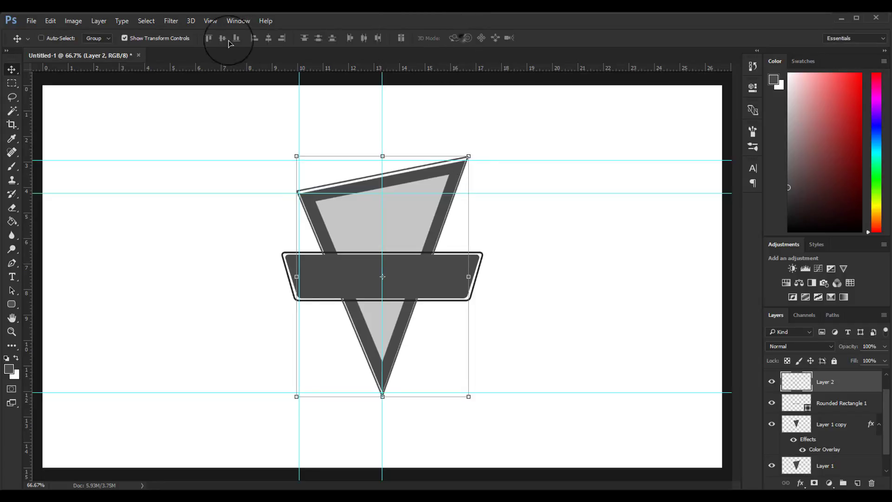
left_click(124, 38)
key("ctrl+1")
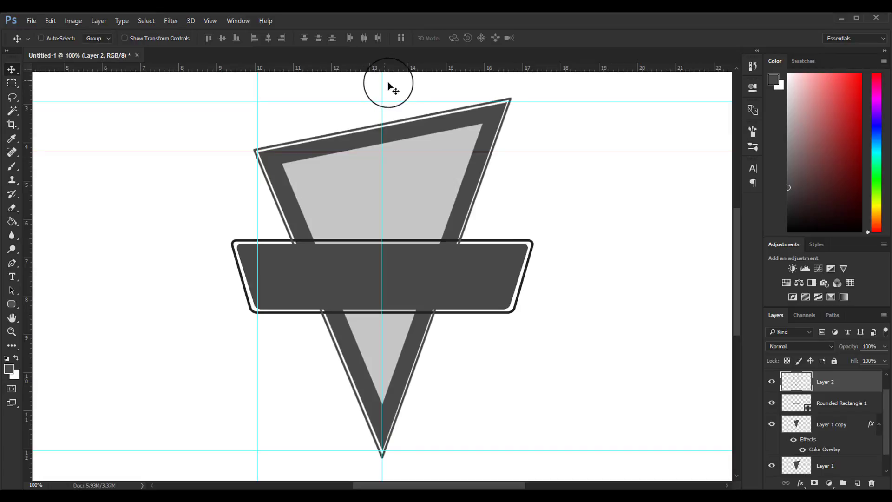
left_click(170, 38)
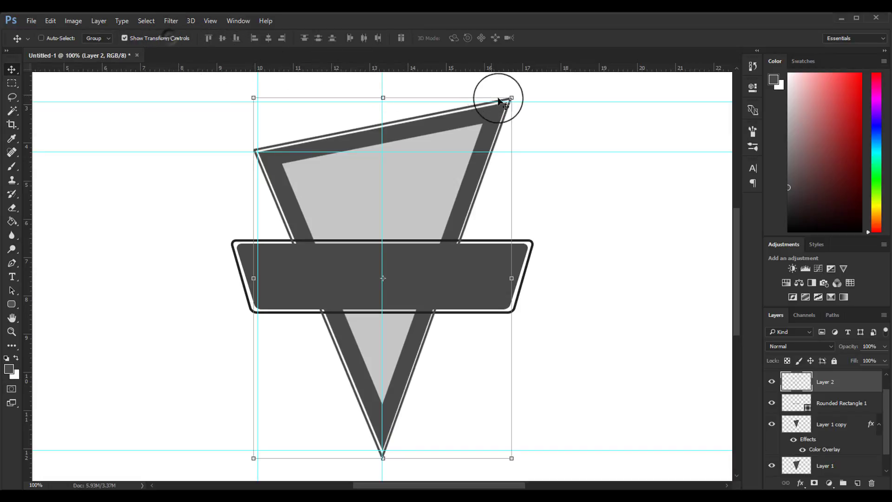
left_click_drag(511, 98, 511, 91)
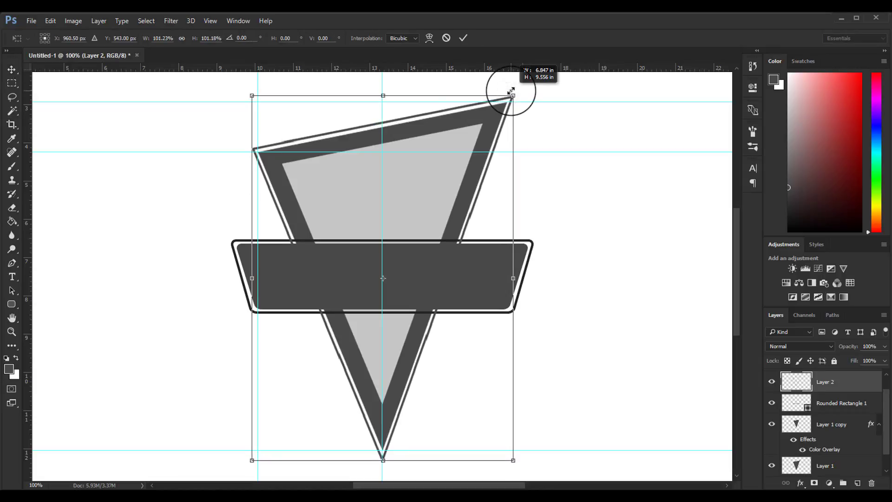
left_click(463, 38)
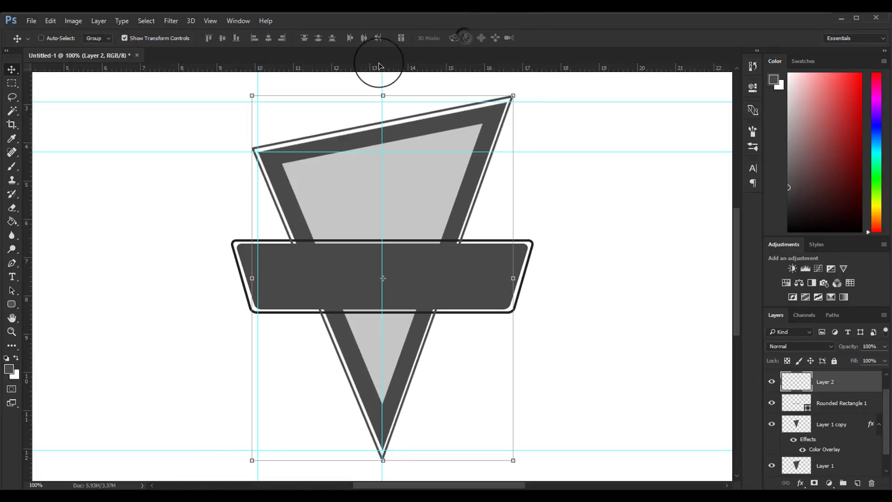
left_click(134, 40)
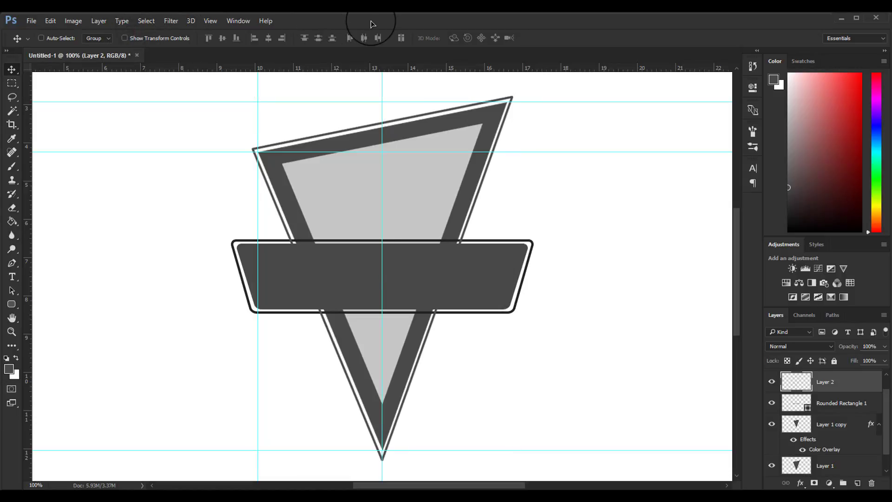
Select the Rounded Rectangle 1 banner outline layer and rasterize it.
left_click(837, 410)
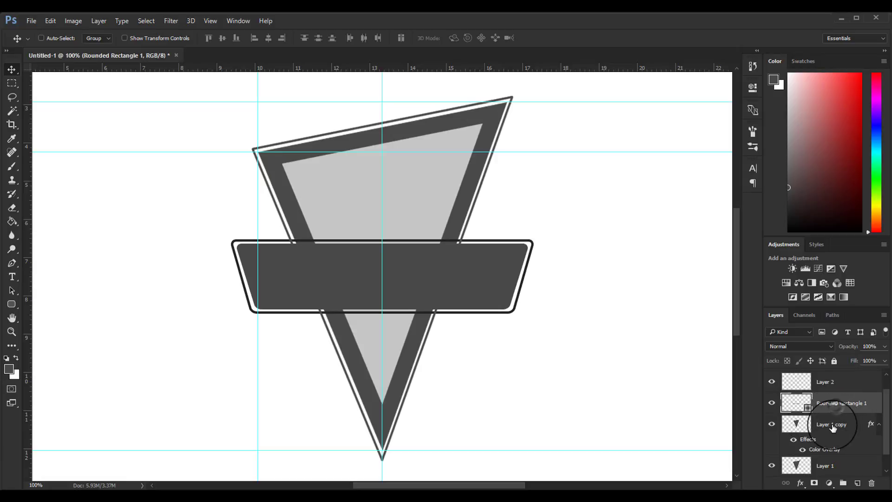
left_click(773, 404)
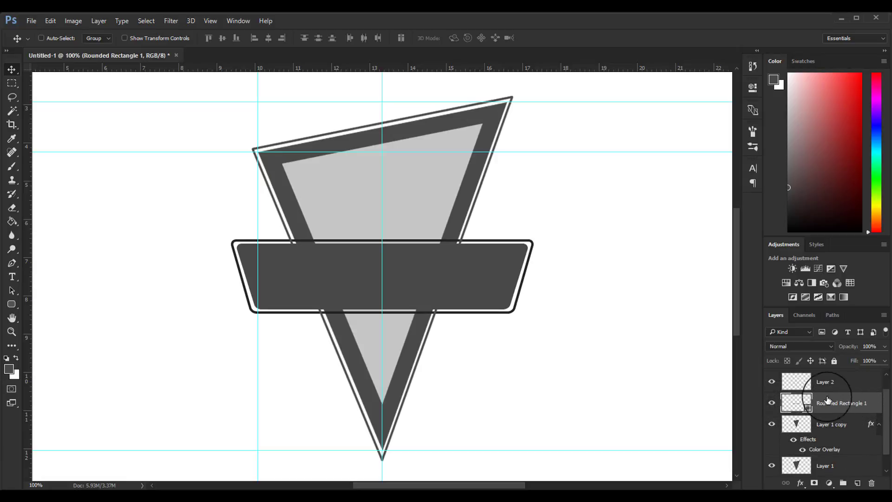
key("ctrl+plus")
key("ctrl+minus")
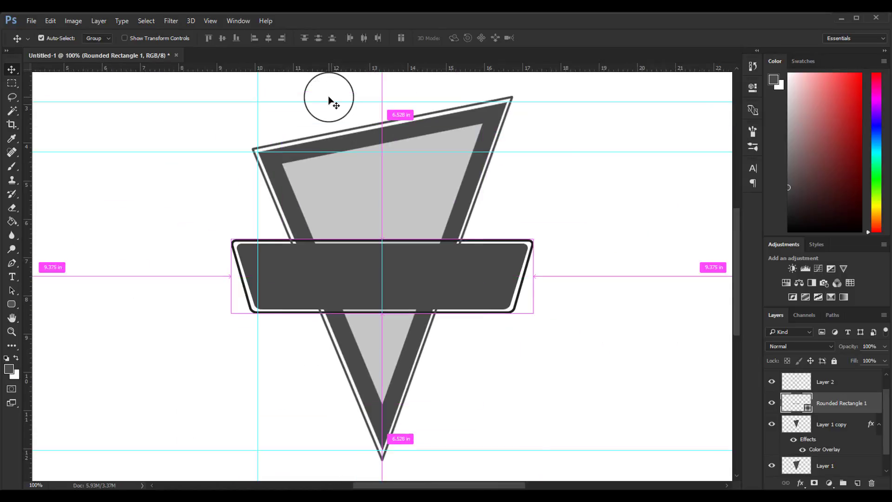
right_click(830, 390)
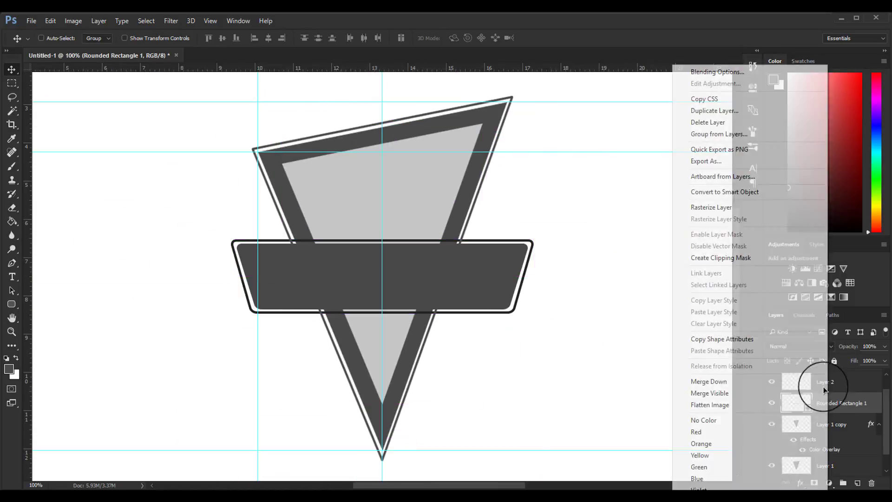
left_click(716, 210)
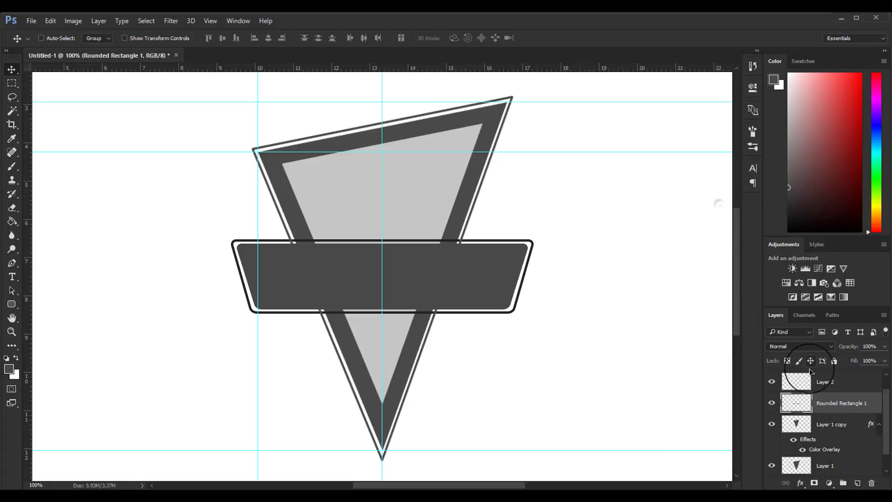
Add a #595959 Color Overlay to the banner outline, sampled from the triangle outline.
right_click(829, 403)
left_click(715, 72)
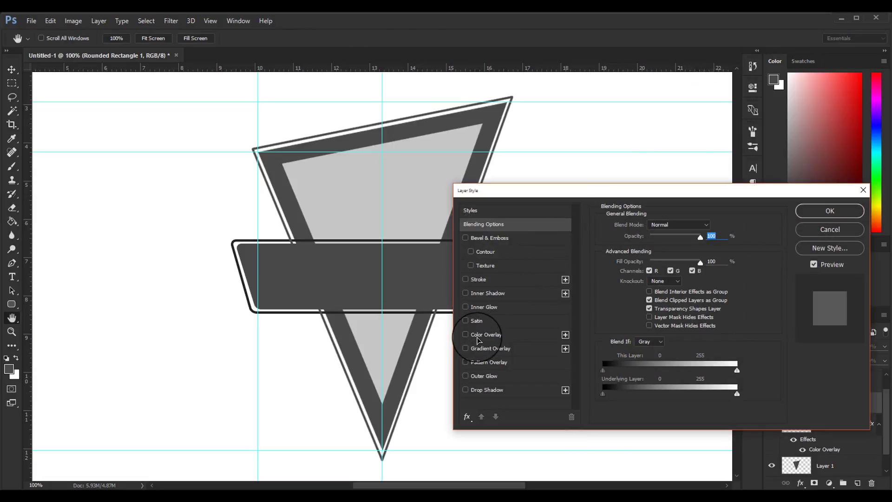
left_click(478, 335)
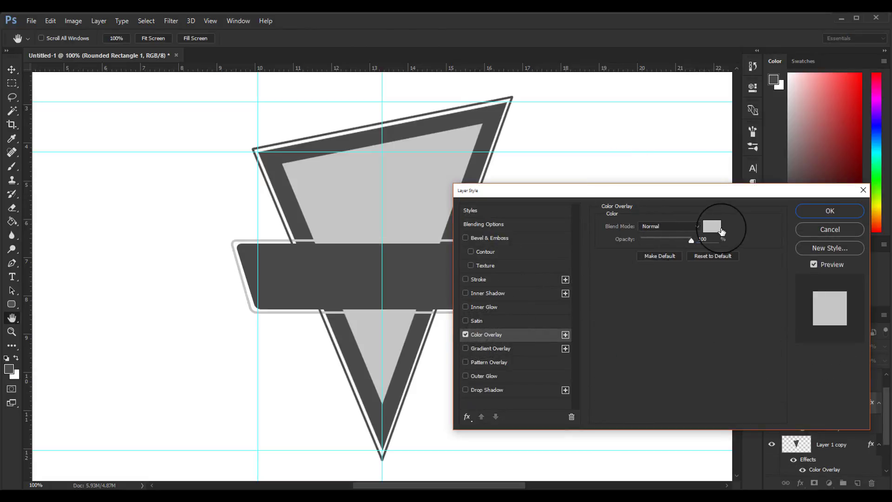
left_click(723, 232)
left_click(506, 126)
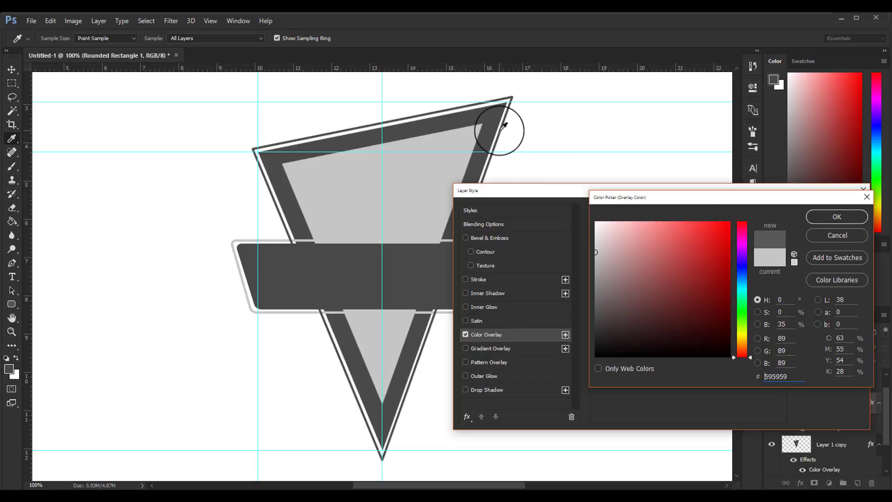
left_click(832, 220)
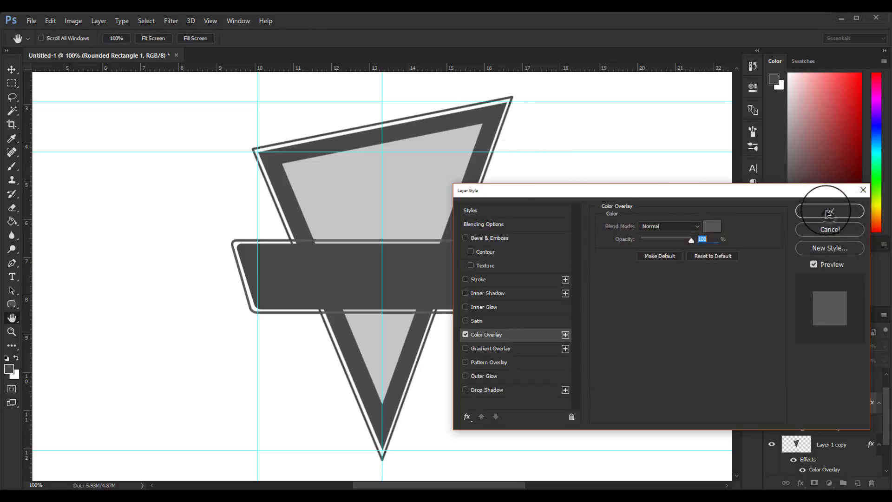
key("v")
key("ctrl+plus")
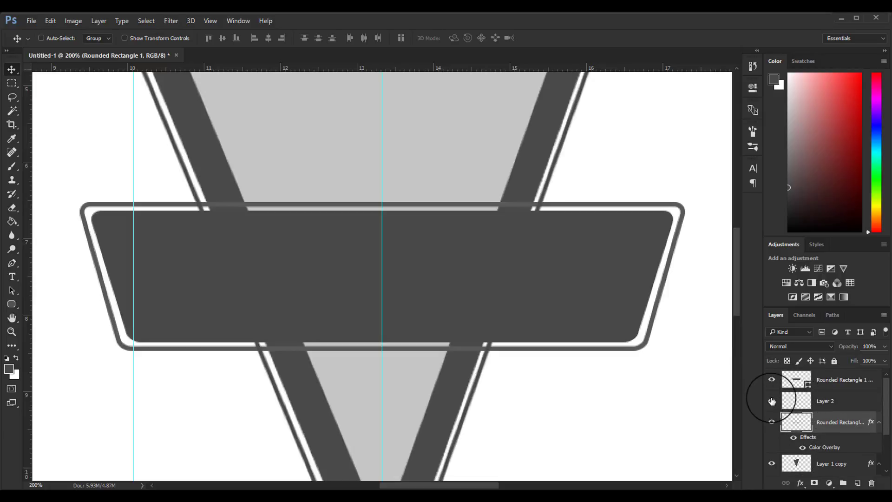
Load Layer 2's outline as a selection and erase the banner border where it meets the arms.
left_click(772, 401)
left_click(772, 401)
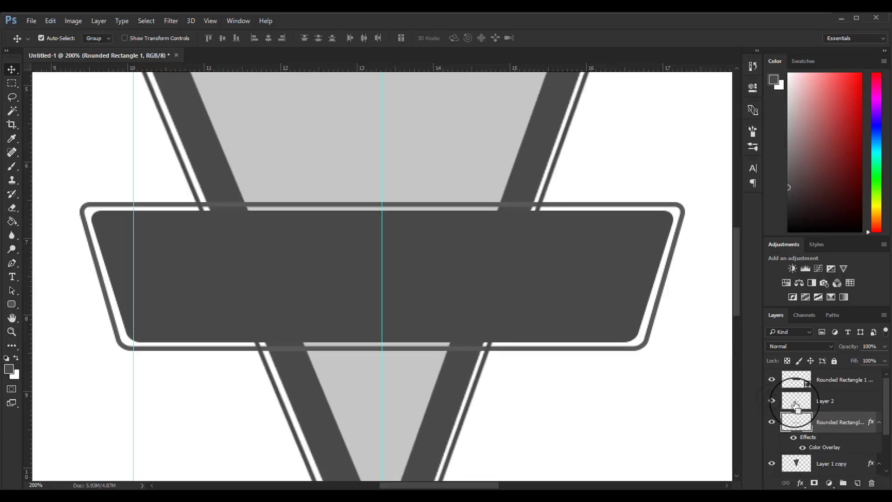
left_click(797, 401, "ctrl")
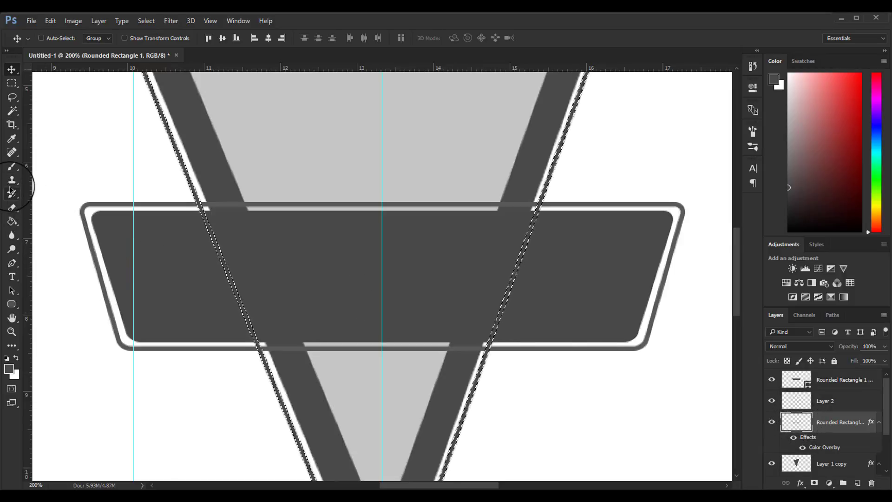
left_click(12, 166)
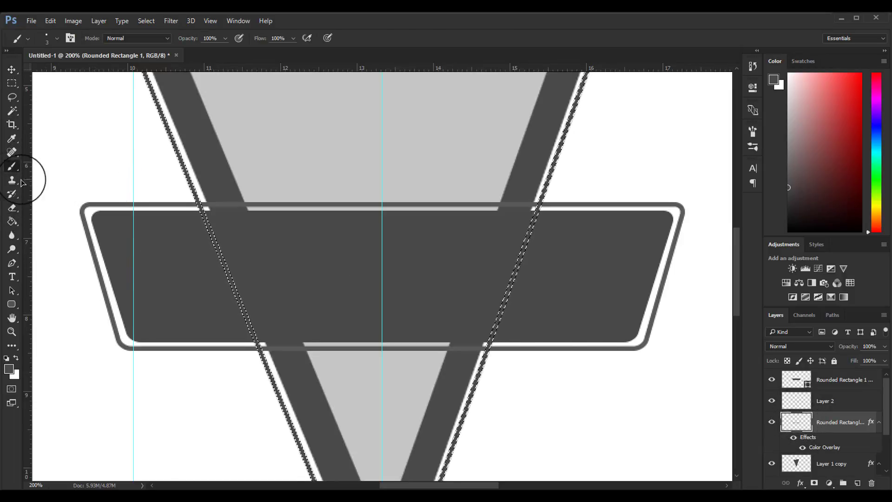
left_click(14, 212)
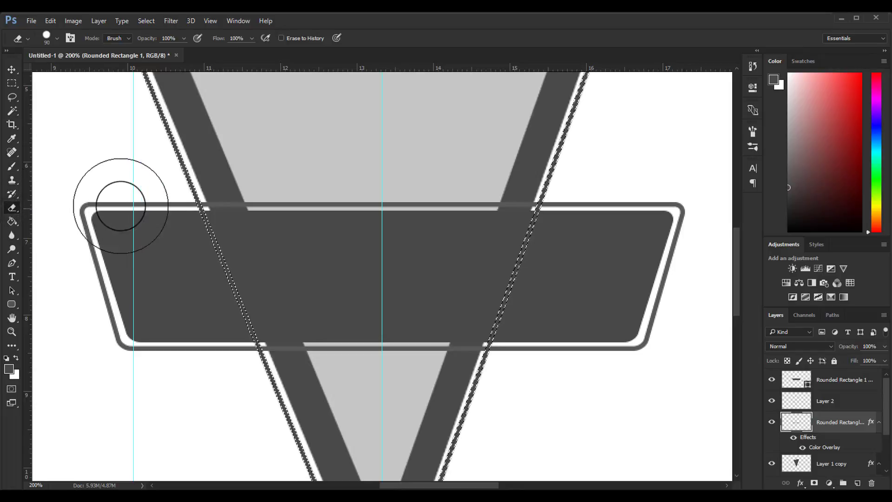
left_click(542, 205)
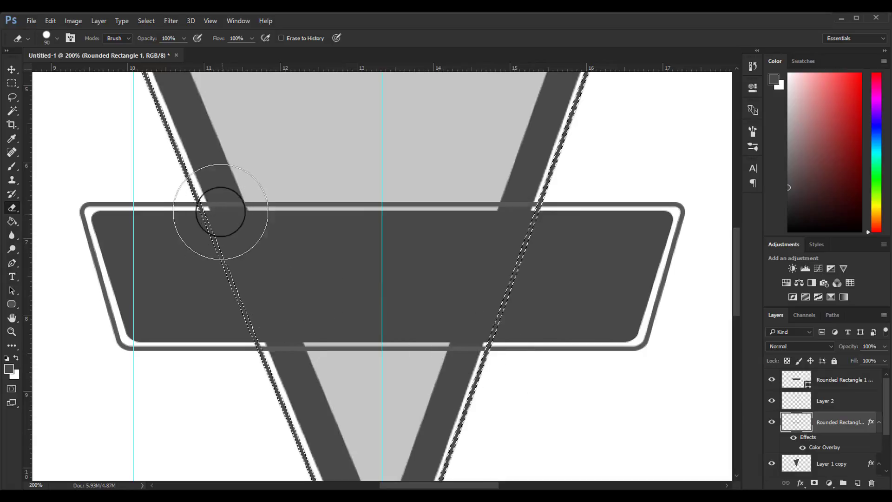
left_click(210, 200)
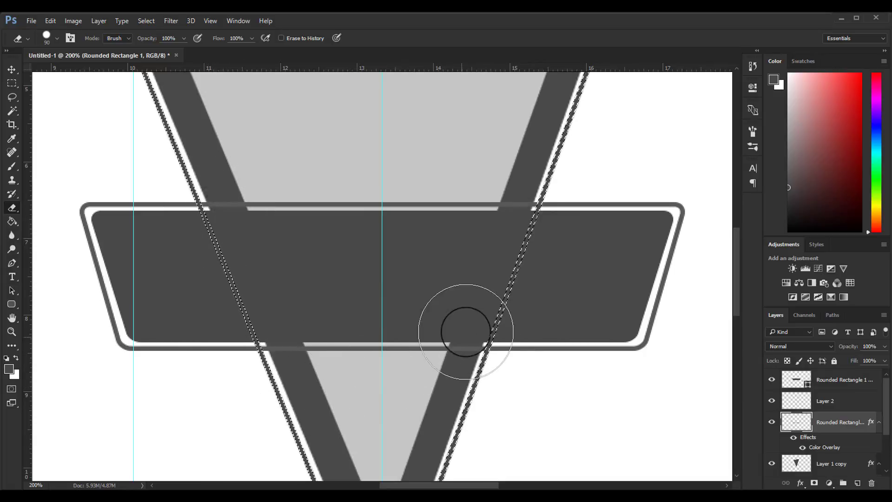
left_click_drag(229, 184, 245, 186)
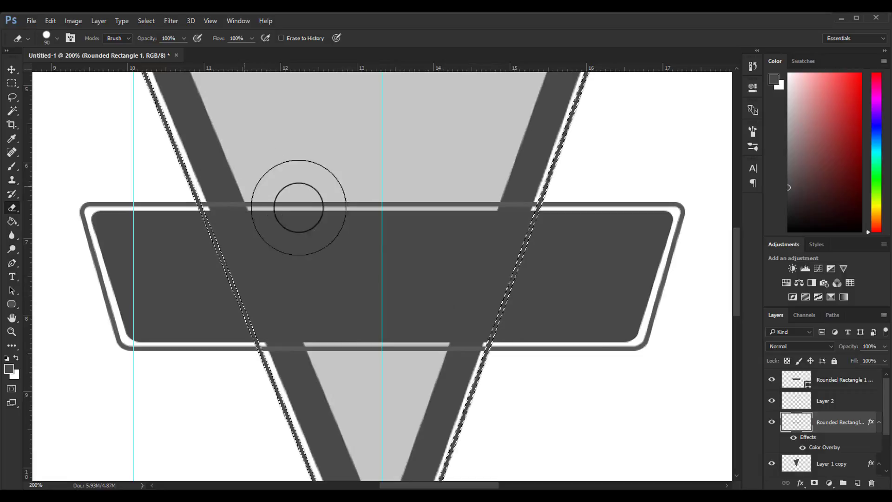
left_click(770, 380)
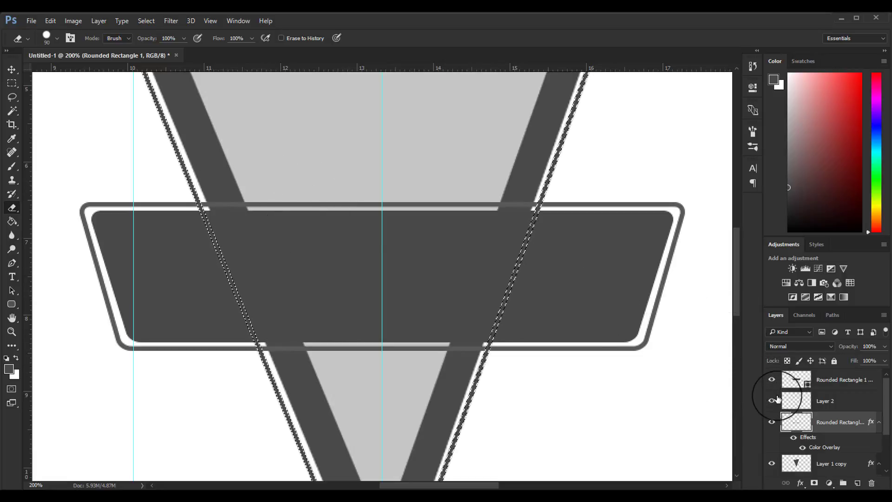
left_click(775, 401)
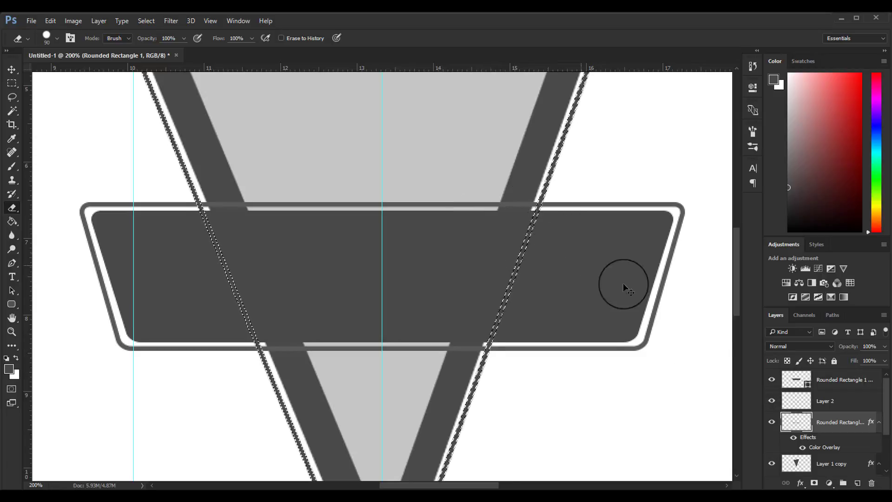
key("ctrl+d")
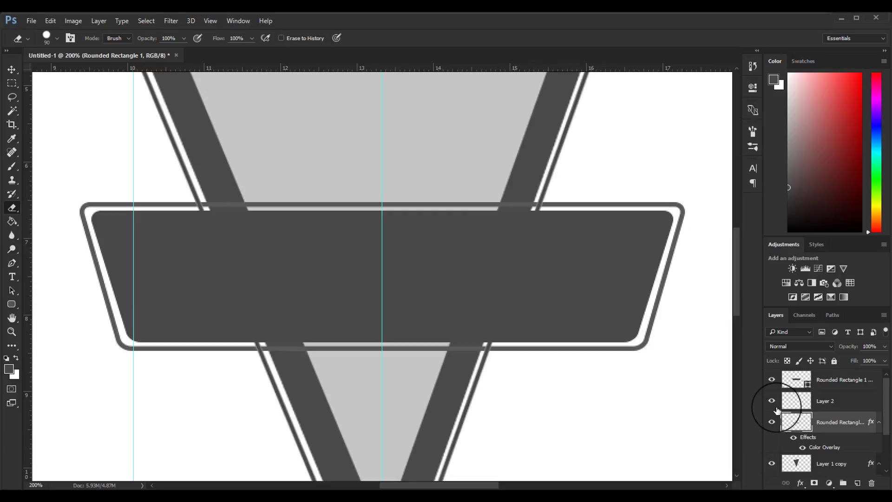
Toggle the banner frame and Layer 2 visibility to compare, leaving Layer 2 hidden.
left_click(772, 422)
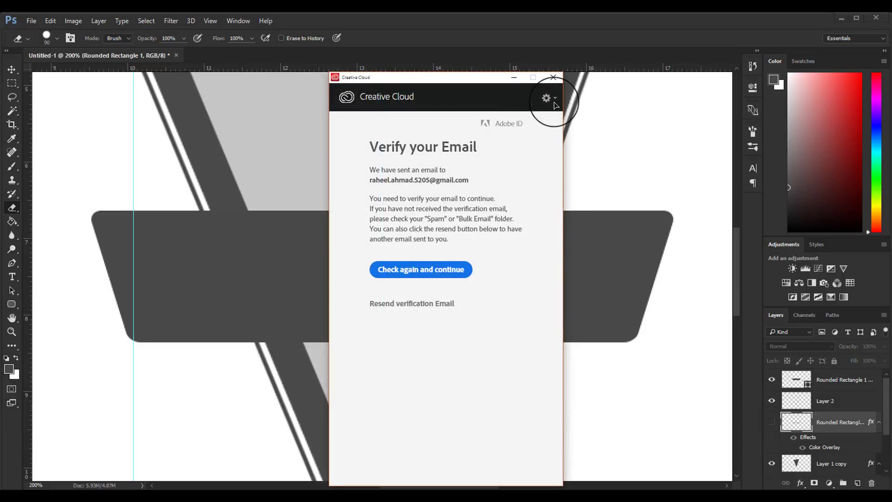
left_click(773, 422)
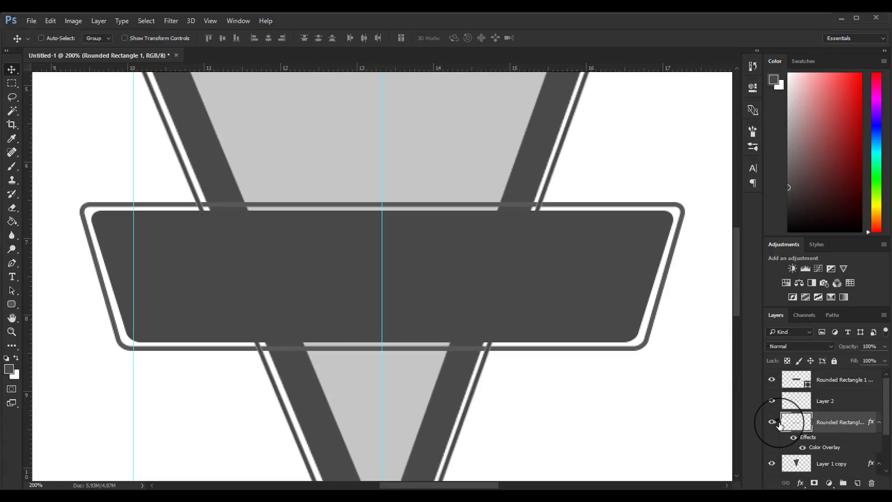
scroll(785, 432, "down", 2)
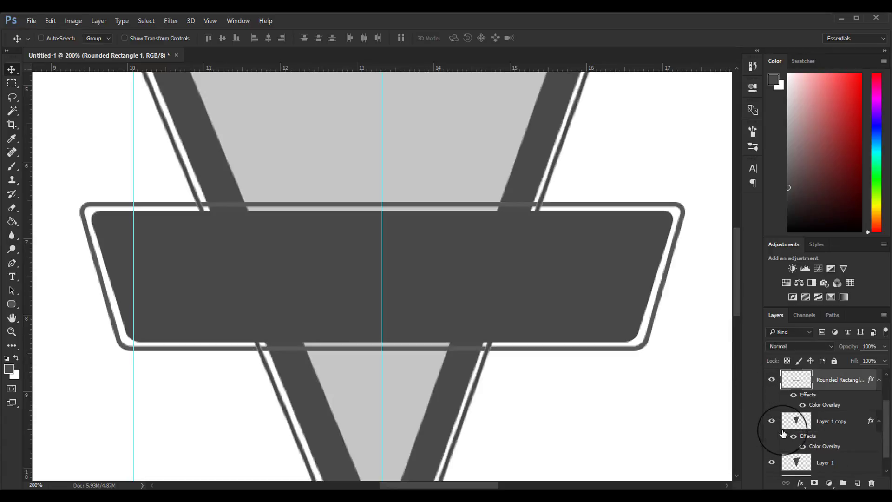
scroll(776, 451, "up", 1)
scroll(775, 456, "up", 1)
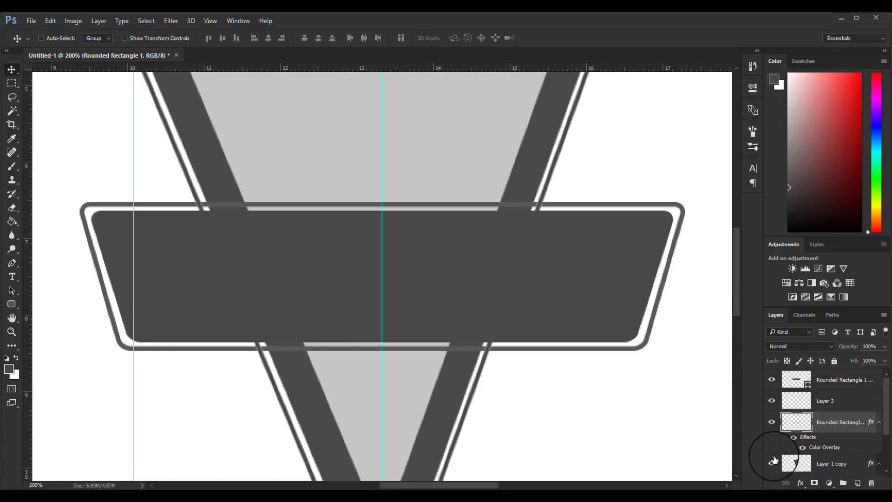
left_click(771, 401)
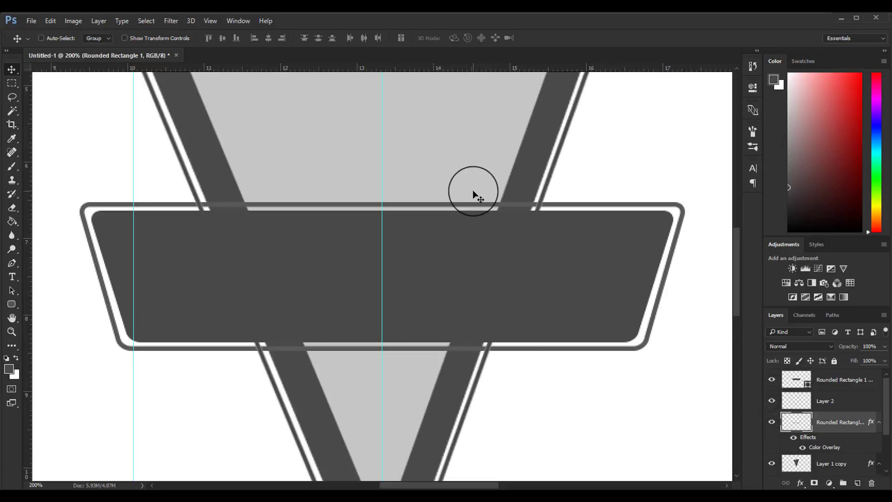
left_click(772, 400)
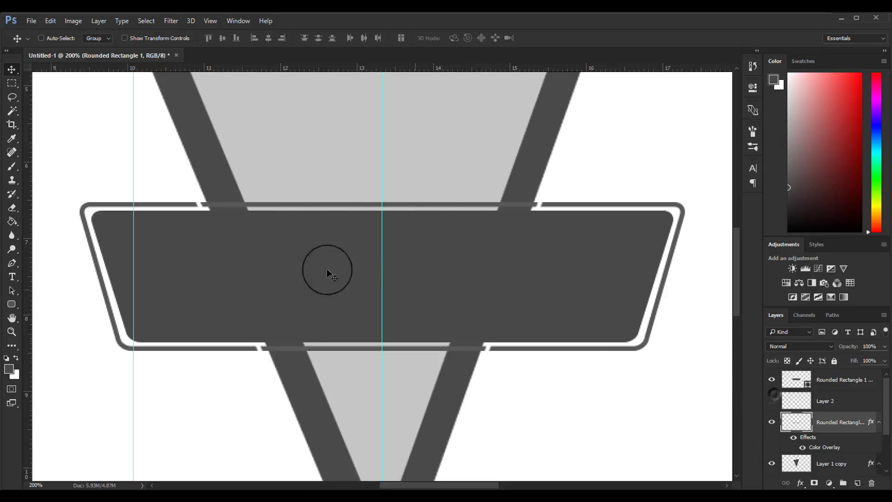
Erase the upper and lower banner outline bars inside the triangle at 300% zoom.
right_click(13, 167)
left_click(12, 208)
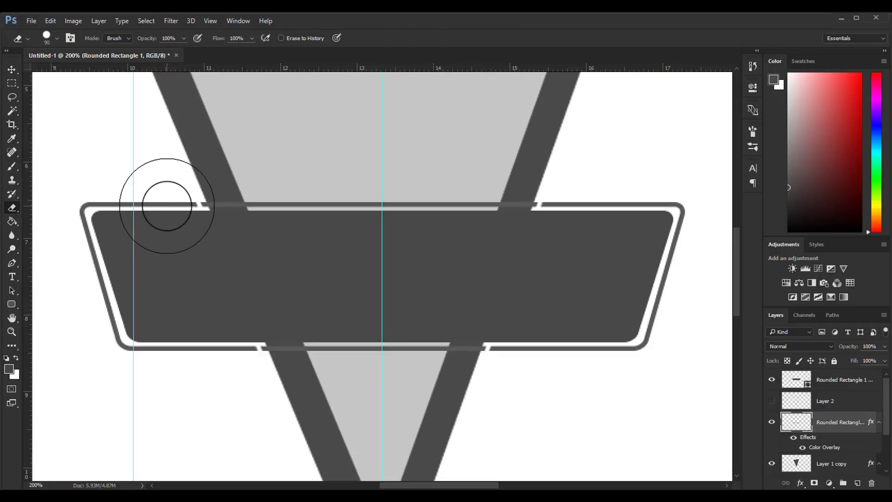
key("ctrl+plus")
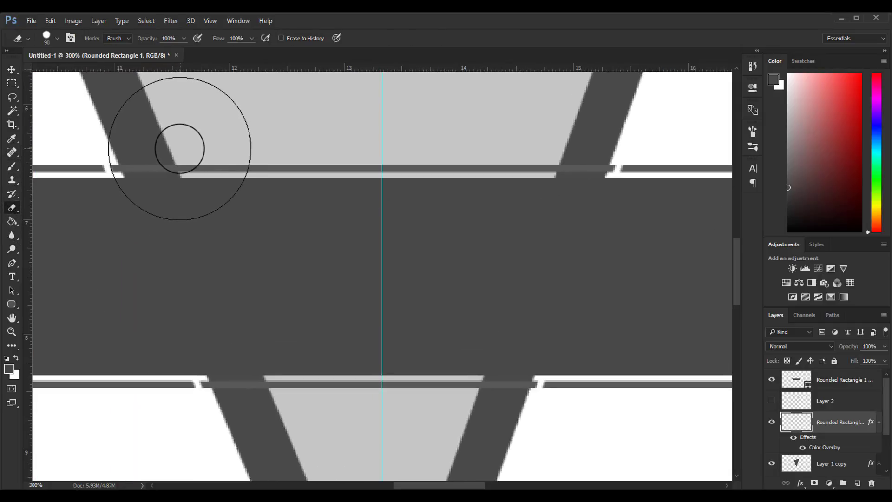
left_click_drag(177, 150, 514, 156)
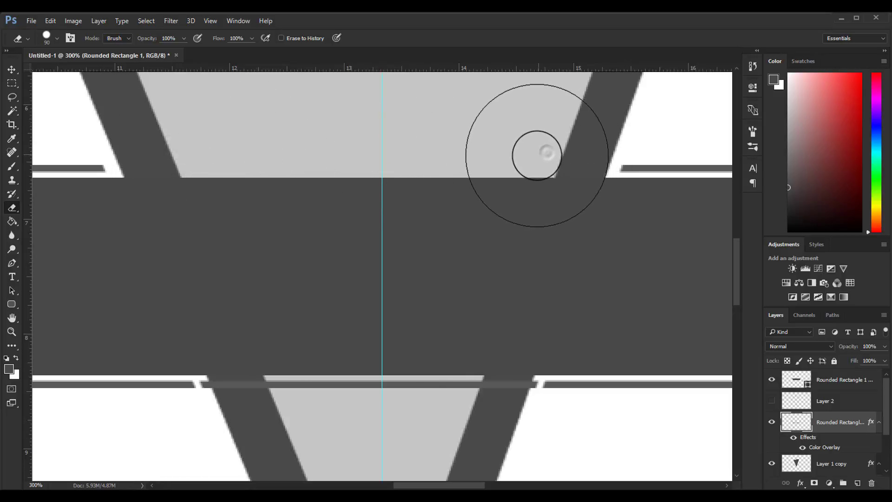
left_click_drag(475, 363, 265, 366)
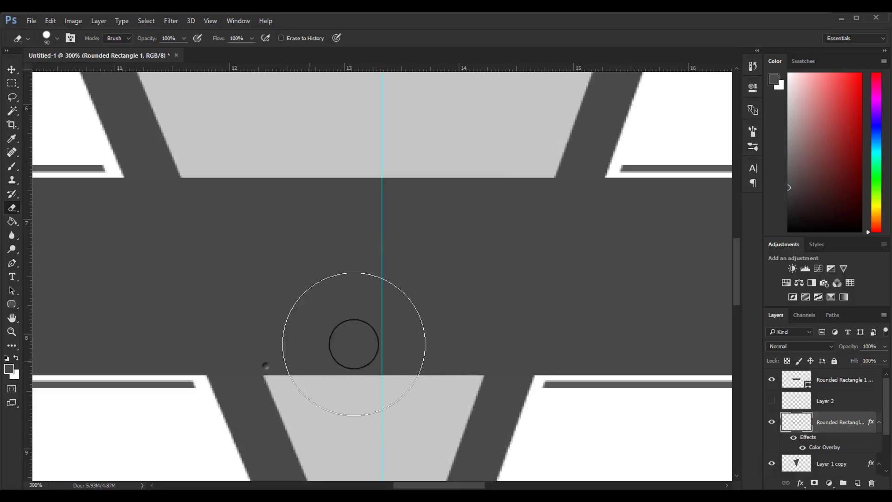
key("ctrl+minus")
key("ctrl+minus")
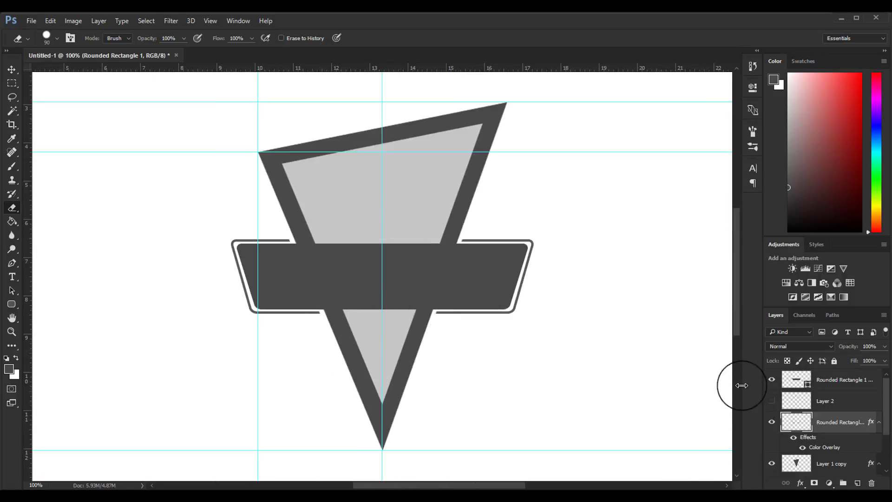
left_click(772, 401)
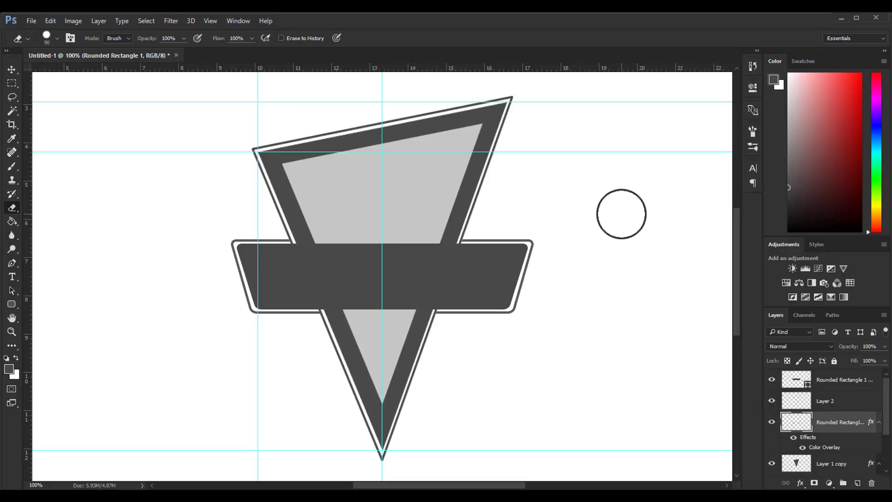
key("ctrl+plus")
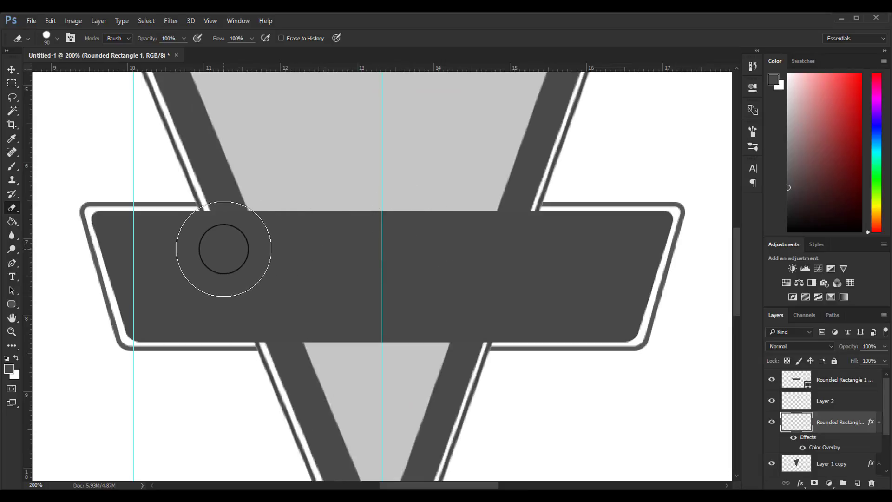
key("ctrl+plus")
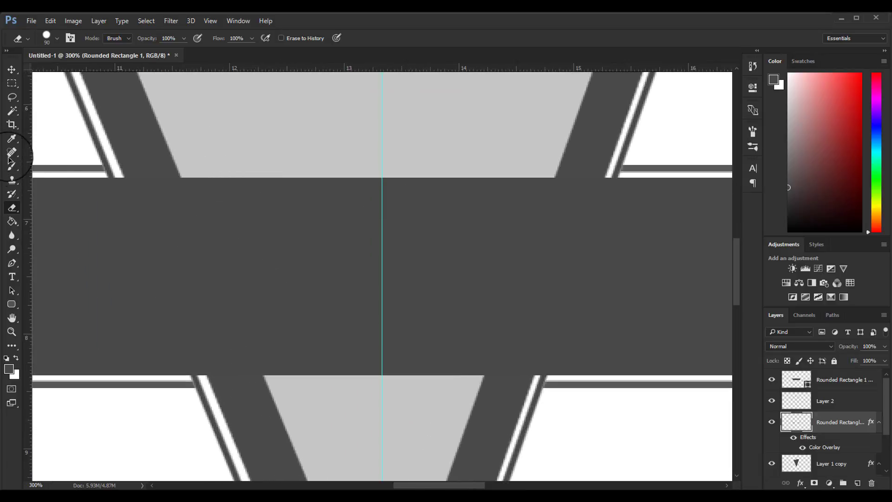
left_click(13, 84)
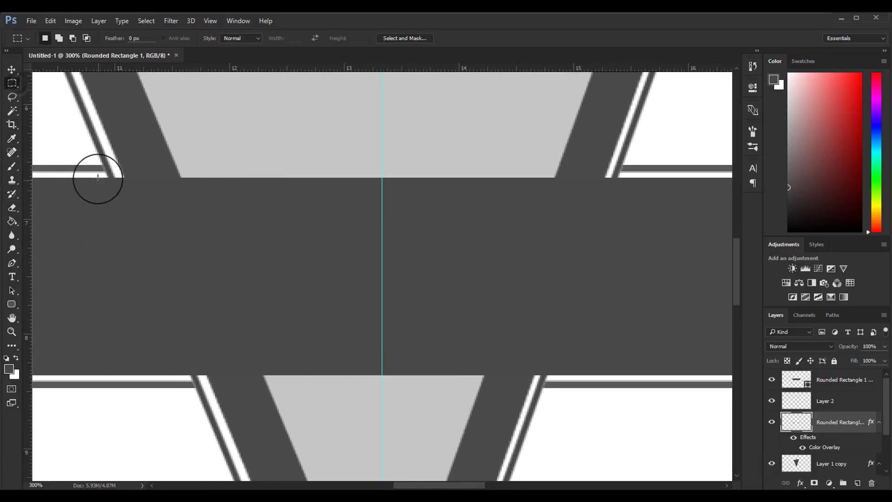
Fill a rectangle over the banner's left part with dark grey on Layer 2.
left_click_drag(95, 172, 260, 373)
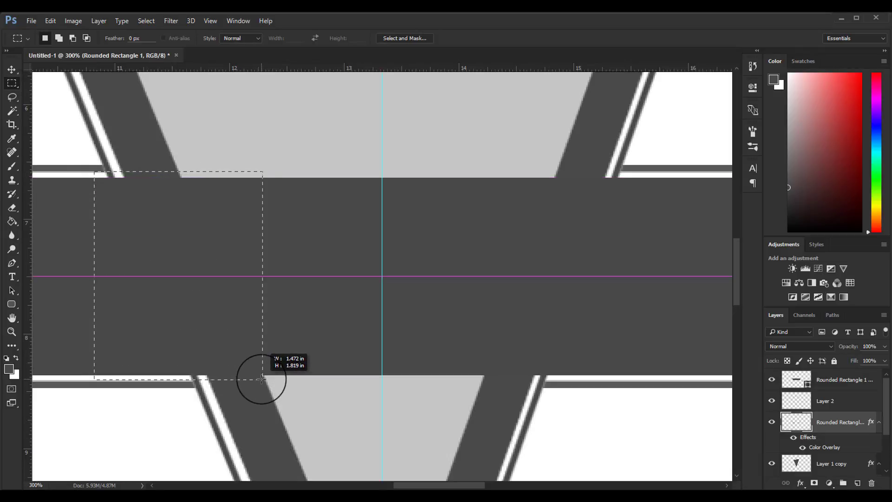
left_click_drag(259, 374, 262, 382)
left_click(840, 407)
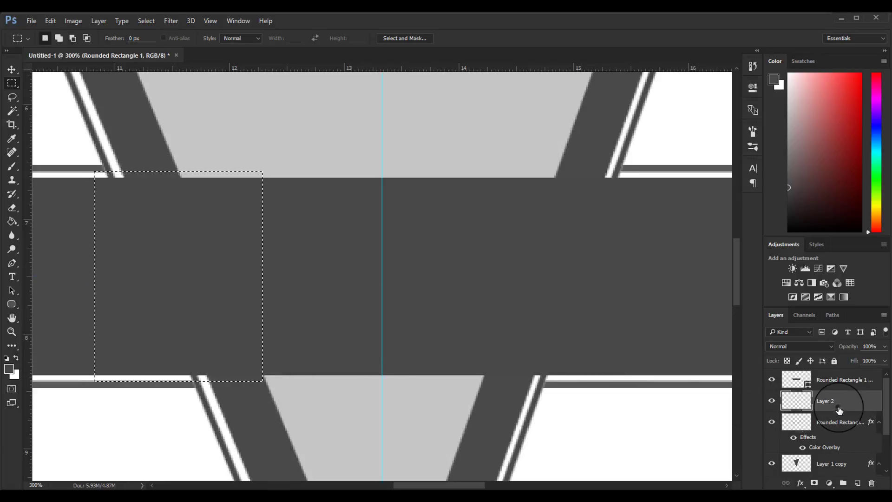
key("alt+BackSpace")
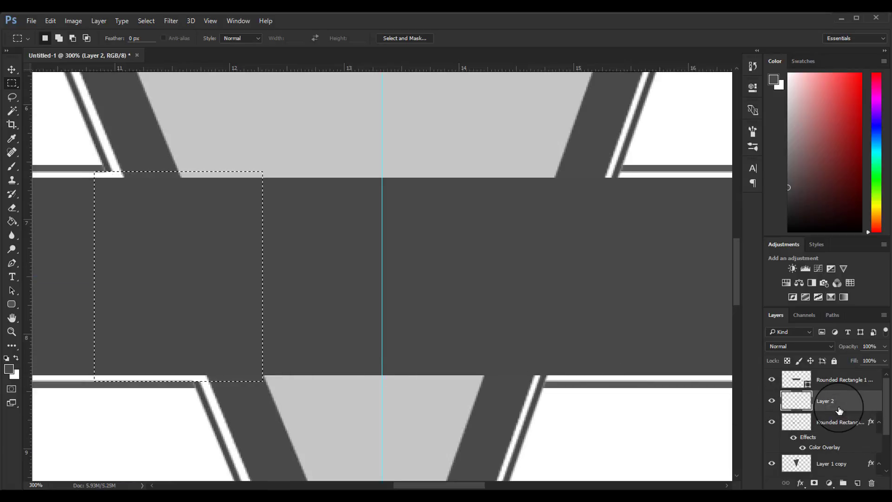
key("ctrl+d")
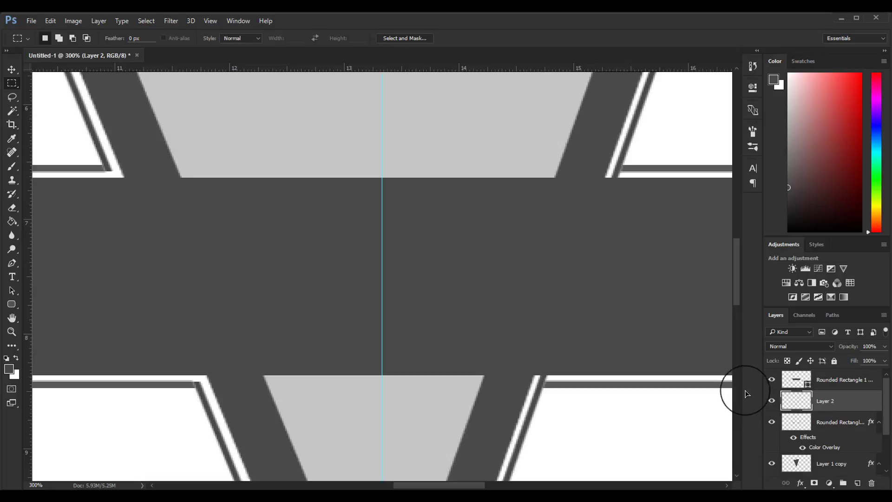
Draw a rectangle over the banner's right part, deselect, and zoom out to the whole emblem.
left_click_drag(662, 172, 477, 374)
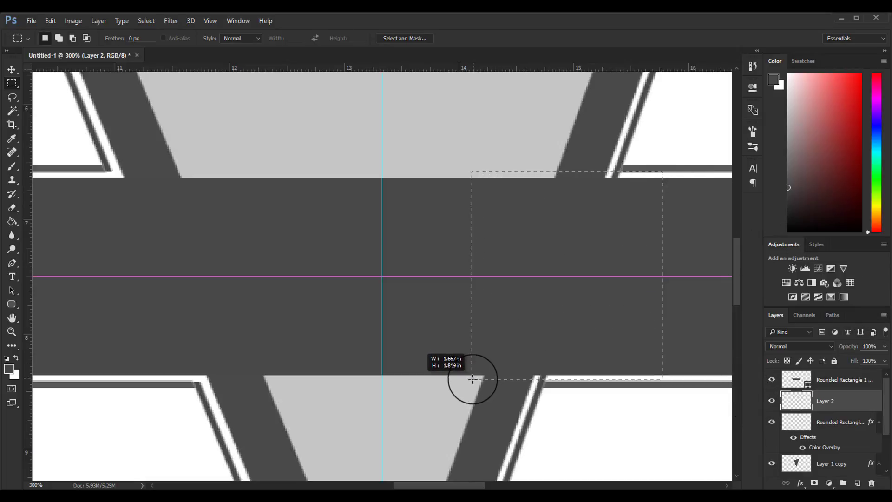
left_click_drag(476, 373, 471, 380)
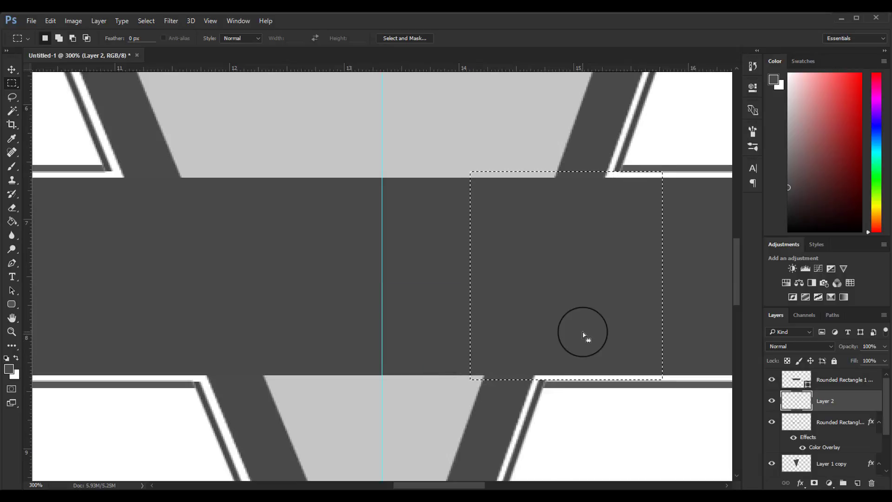
key("ctrl+d")
key("ctrl+minus")
key("ctrl+minus")
key("ctrl+minus")
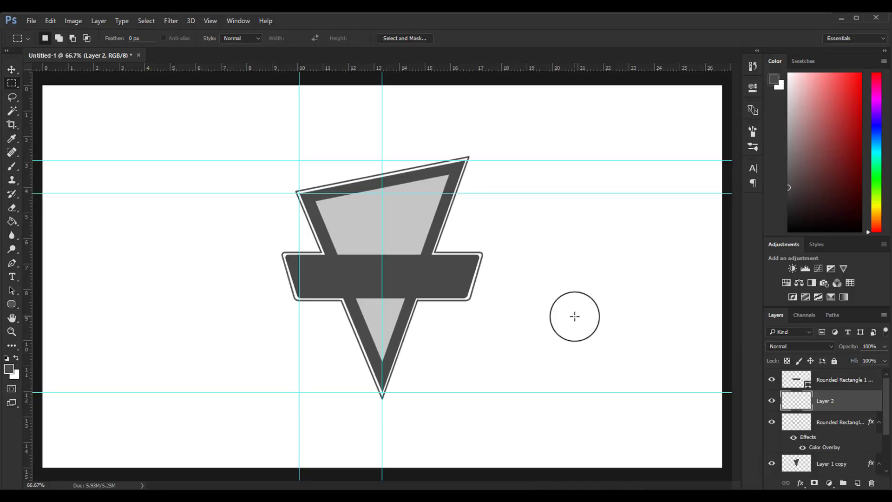
Clear all guides from the canvas and zoom to 100%.
left_click(214, 22)
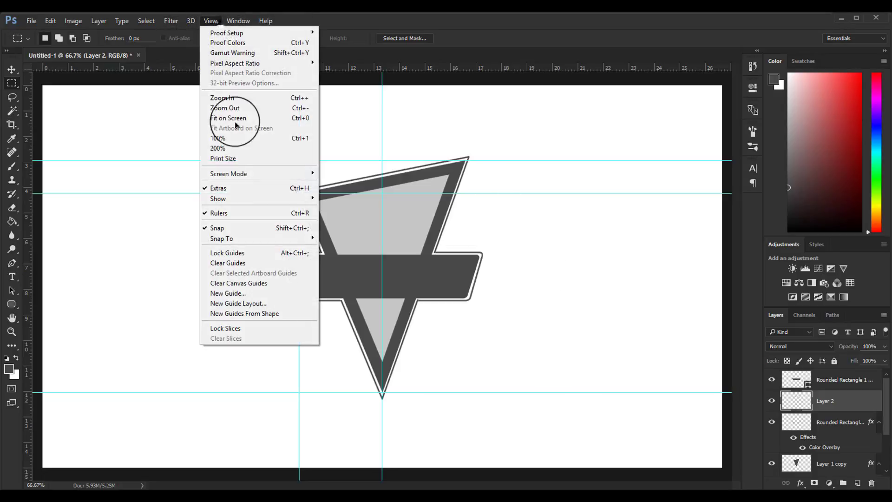
left_click(246, 264)
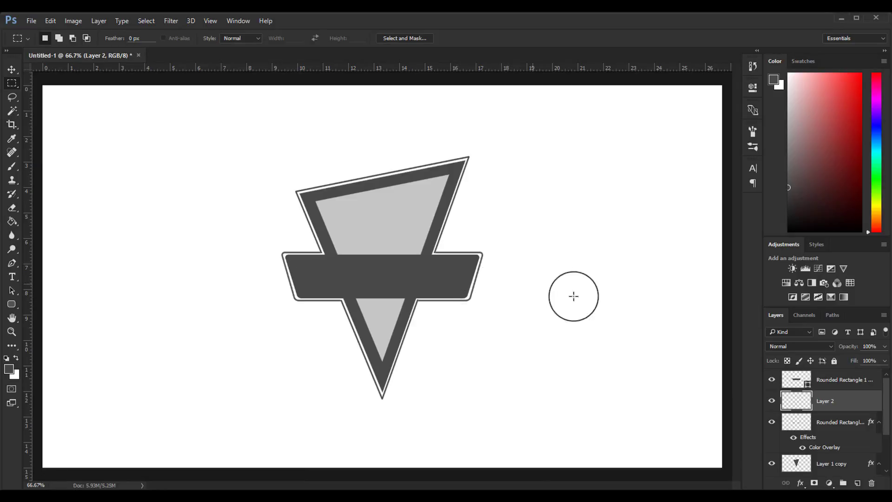
key("ctrl+plus")
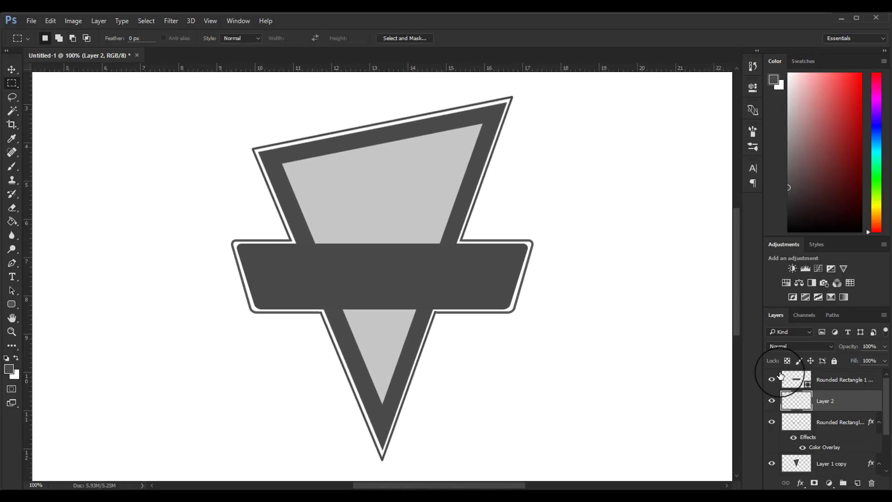
scroll(790, 424, "down", 2)
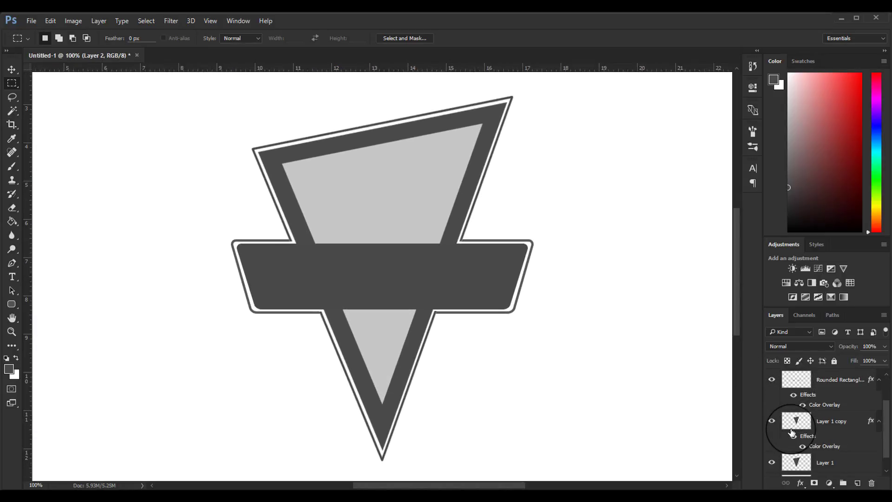
scroll(797, 424, "down", 1)
Select Layer 1 copy and load the inner banner shape as a selection.
left_click(797, 405)
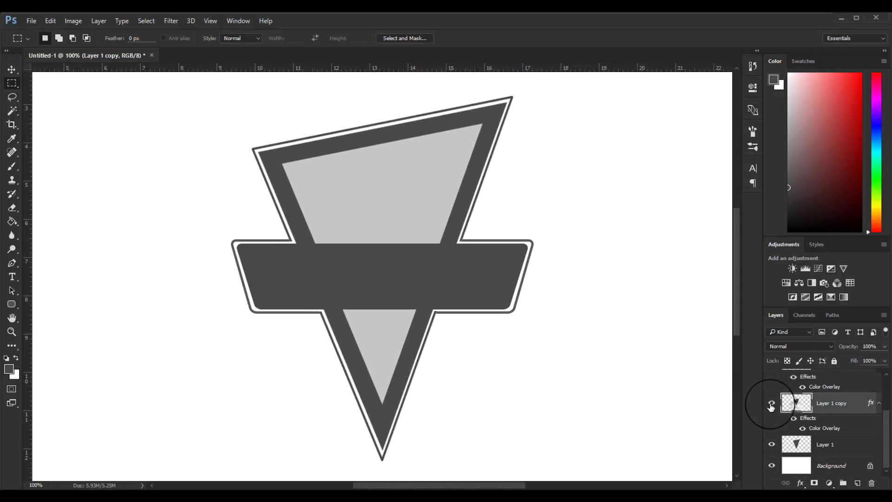
left_click(772, 403)
scroll(800, 415, "up", 1)
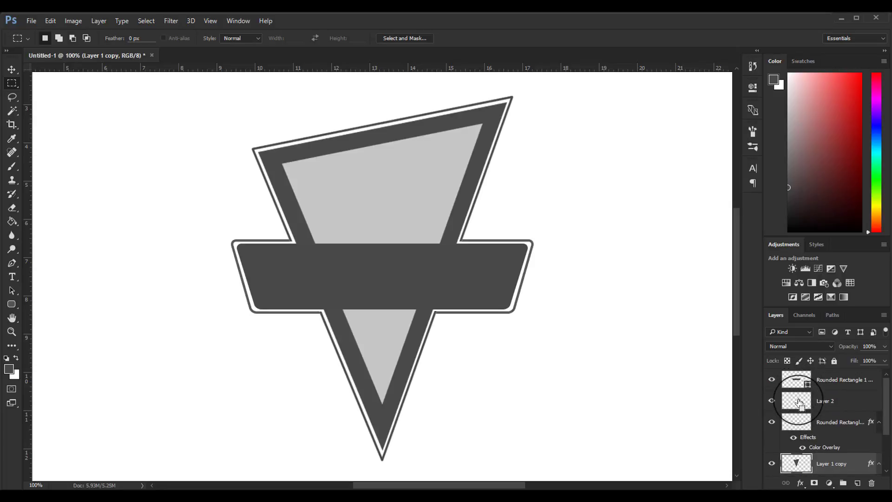
scroll(796, 418, "up", 1)
left_click(796, 402, "ctrl")
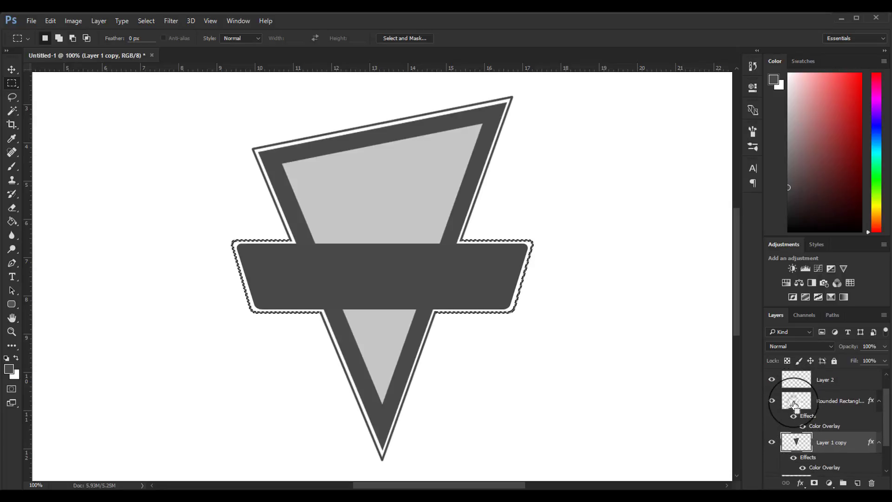
scroll(795, 404, "up", 1)
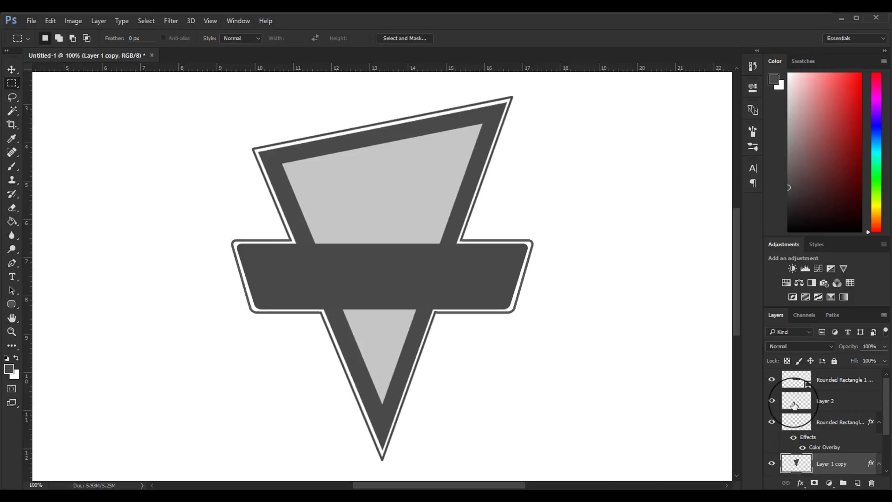
left_click(799, 423, "ctrl")
scroll(800, 423, "down", 1)
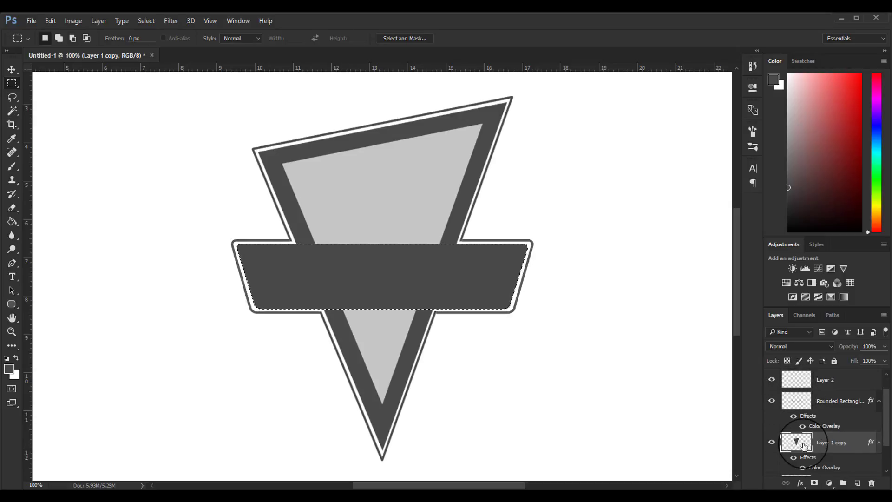
scroll(799, 423, "down", 1)
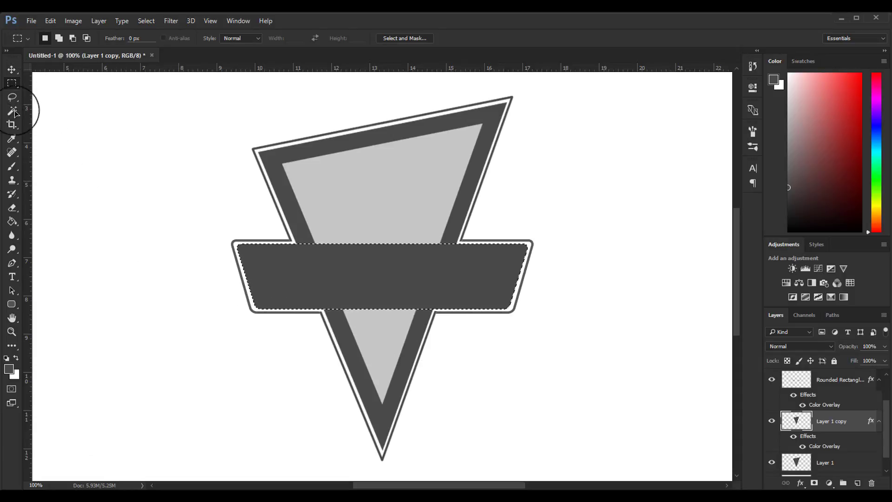
Hide the Rounded Rectangle 1 banner and erase the light grey fill inside the banner area.
left_click(12, 209)
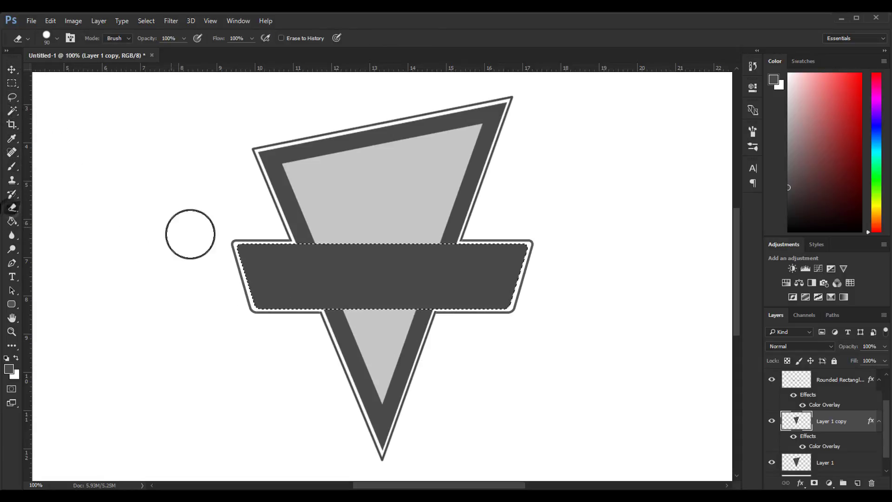
scroll(808, 421, "up", 2)
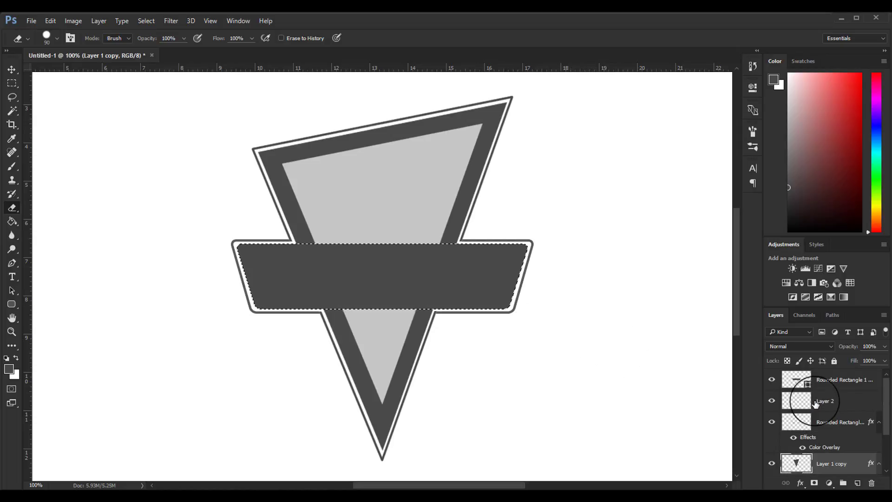
left_click(777, 381)
scroll(478, 373, "down", 1)
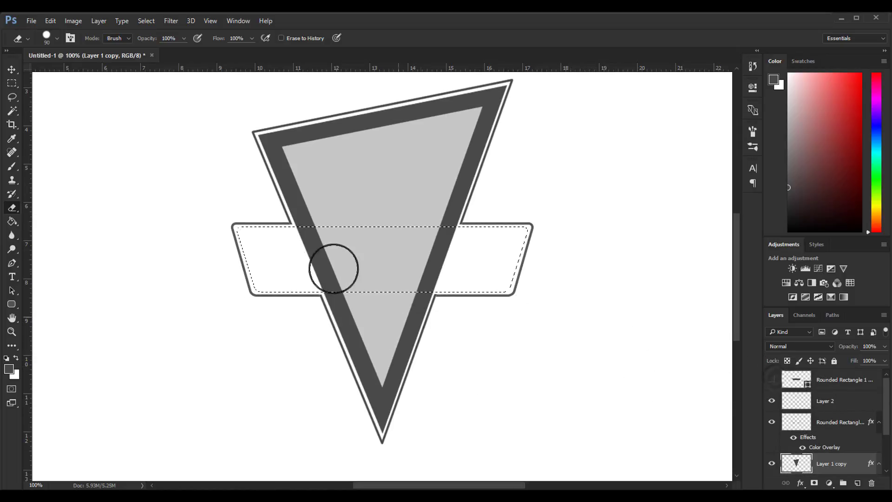
left_click_drag(327, 239, 326, 280)
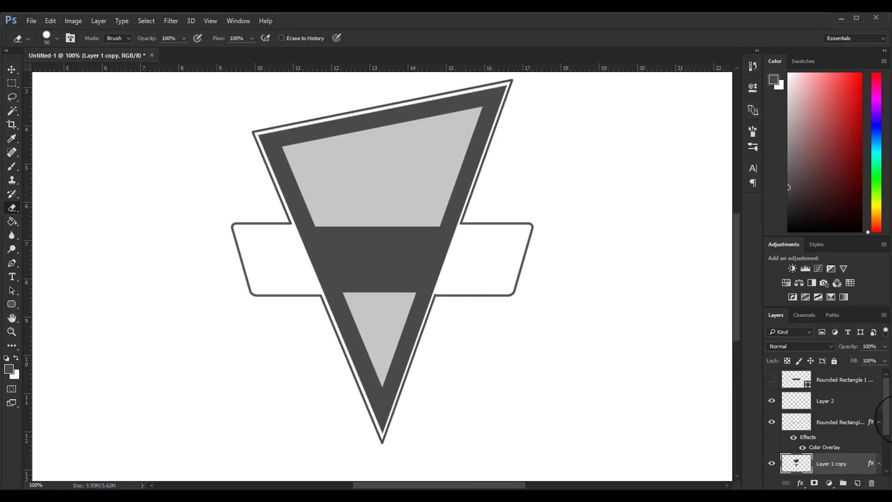
Erase the light grey fill from the triangle's lower tip on Layer 1 copy, then zoom out.
left_click(807, 463, "ctrl")
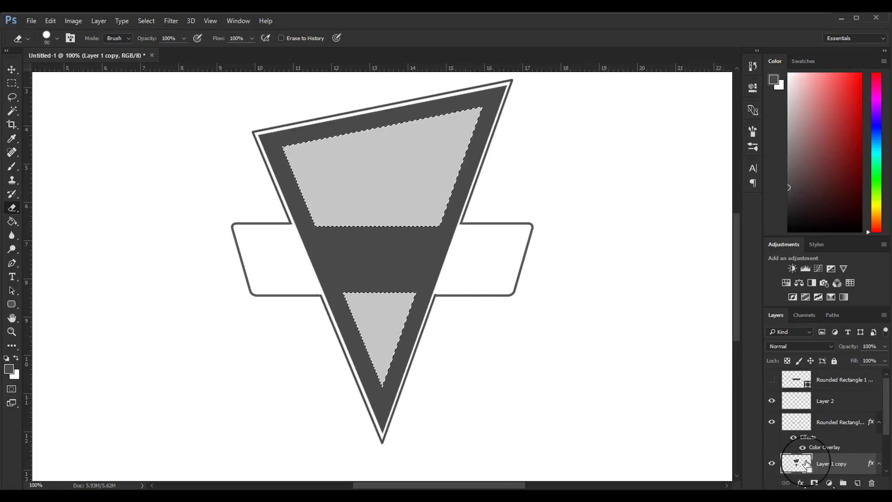
key("ctrl+d")
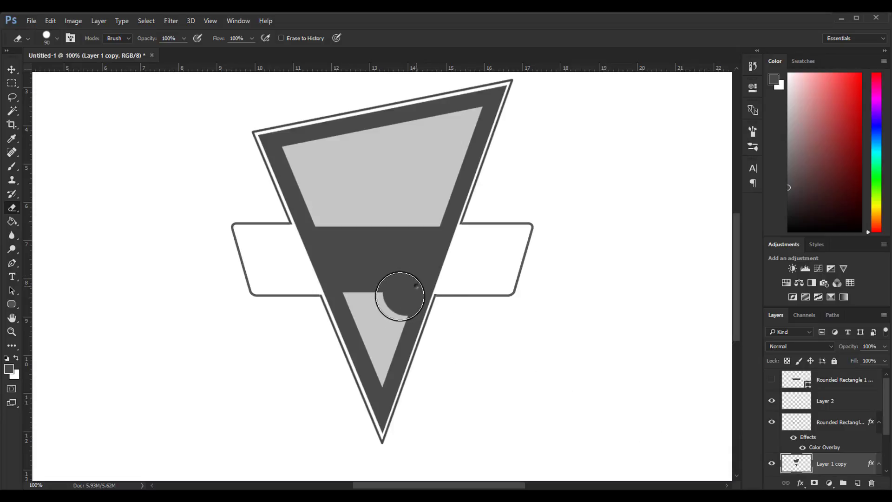
mouse_move(399, 295)
left_mouse_down()
mouse_move(381, 370)
mouse_move(356, 298)
left_mouse_up()
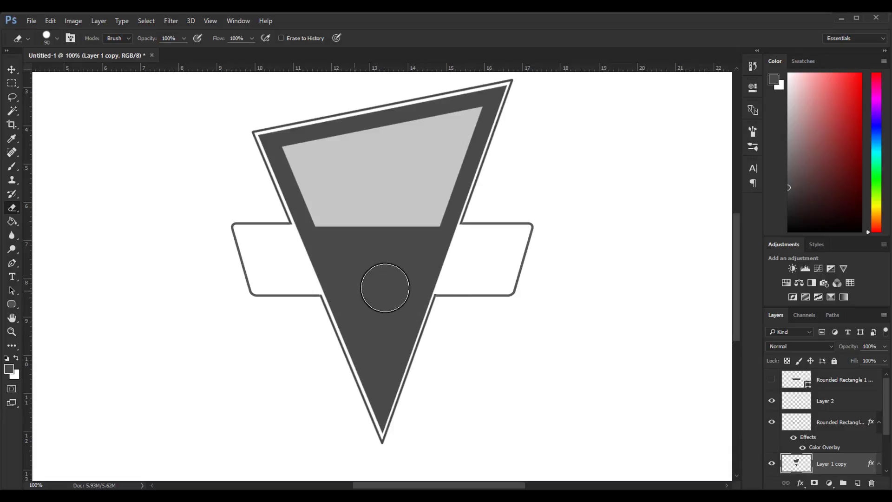
key("ctrl+minus")
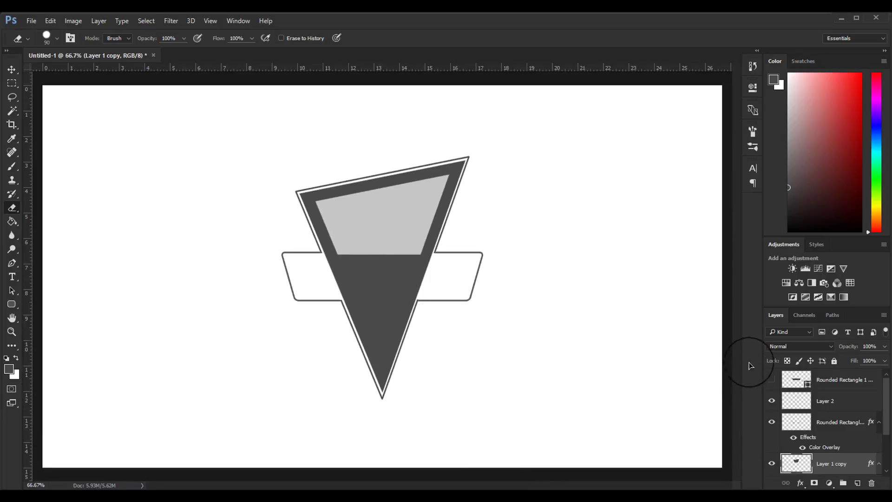
Show the banner again, hide Layer 1 copy to leave a hollow triangle, and pick the Ellipse Tool.
left_click(773, 380)
scroll(786, 400, "down", 2)
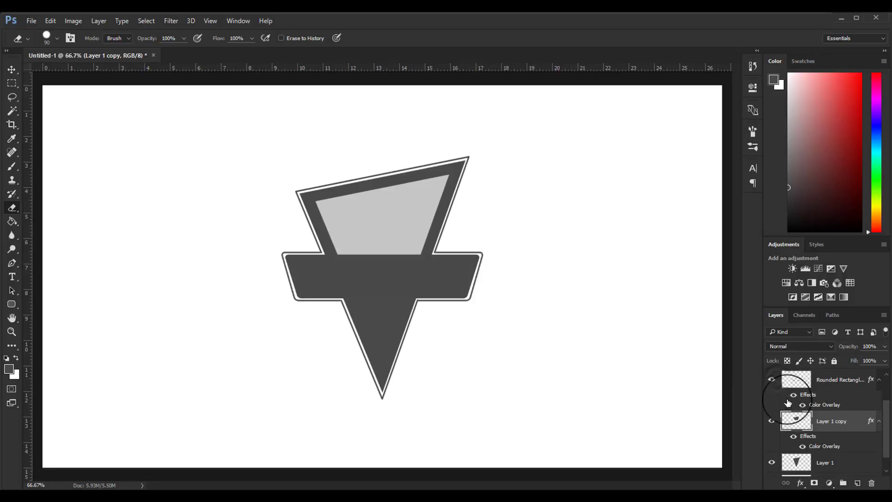
scroll(800, 441, "down", 1)
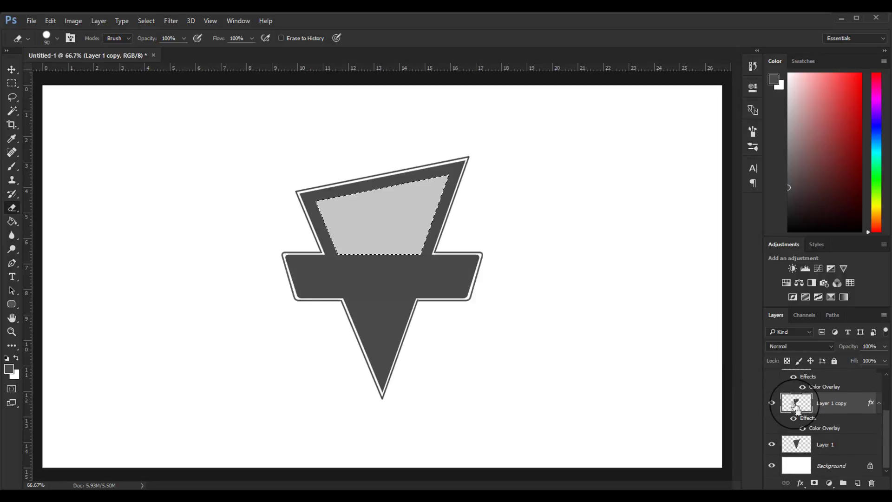
left_click(820, 446)
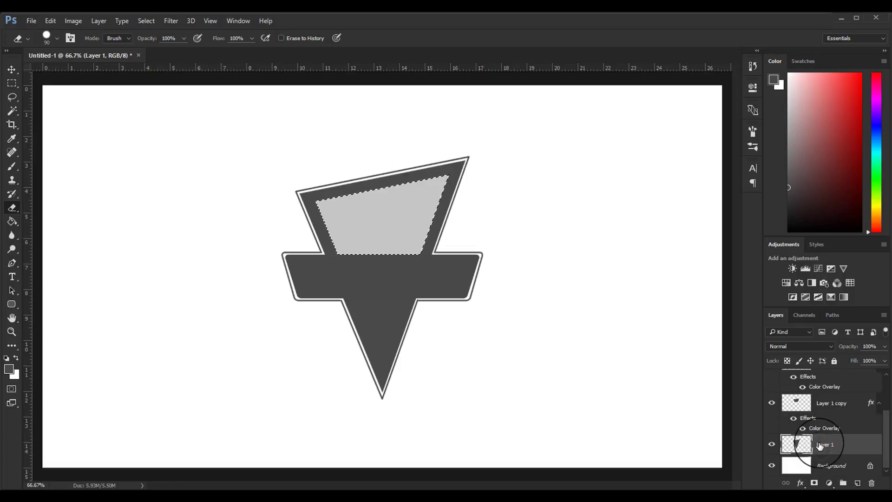
left_click(818, 403)
left_click(771, 404)
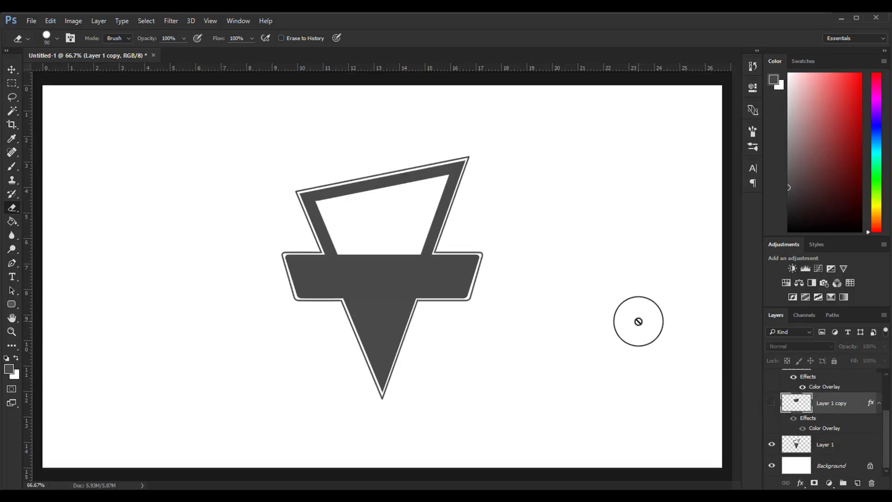
key("ctrl+plus")
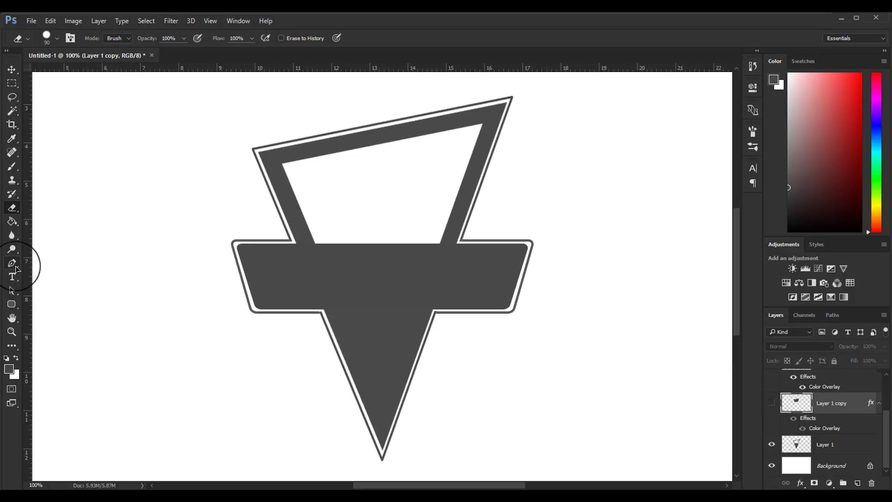
right_click(16, 310)
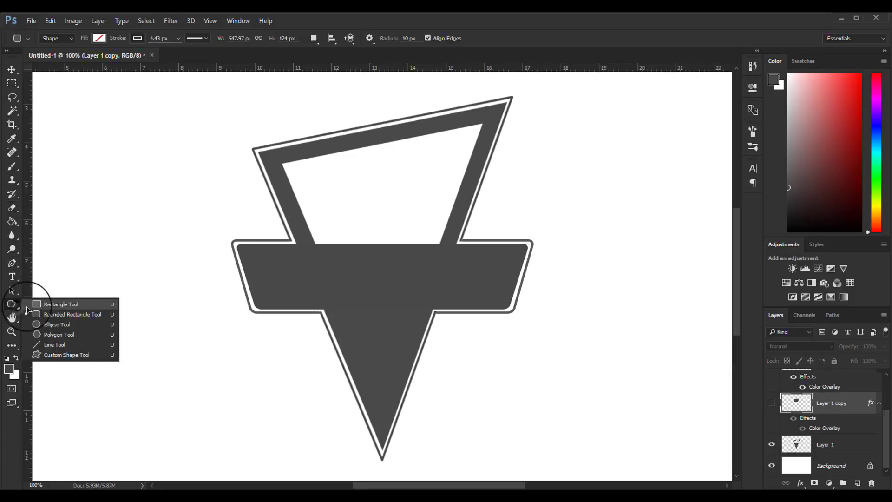
left_click(51, 324)
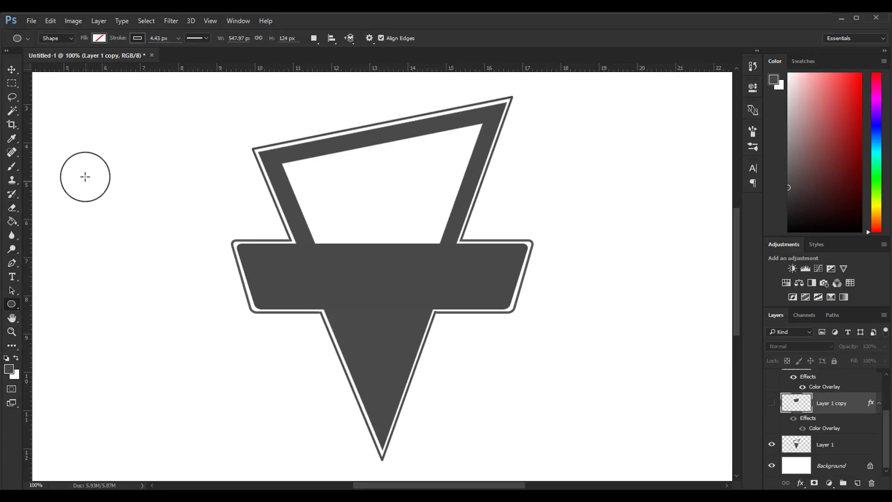
Draw a small circle left of the triangle with no stroke and a dark grey fill.
left_click_drag(84, 175, 126, 213)
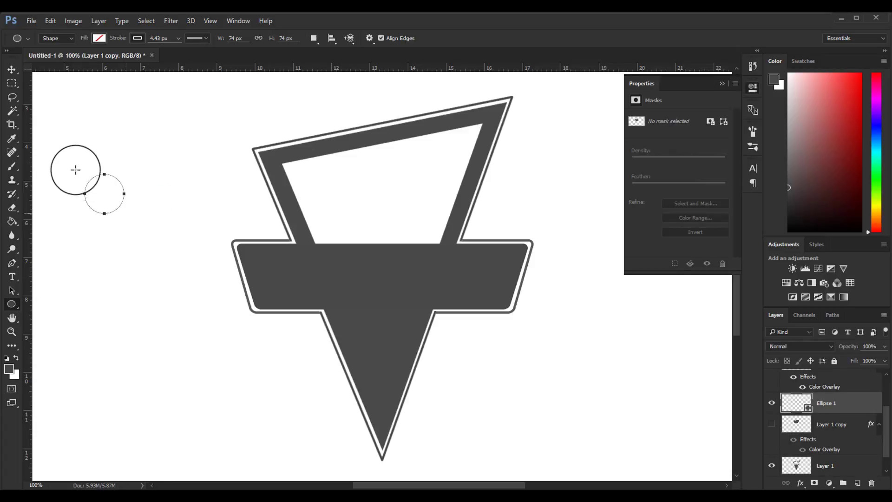
left_click(654, 164)
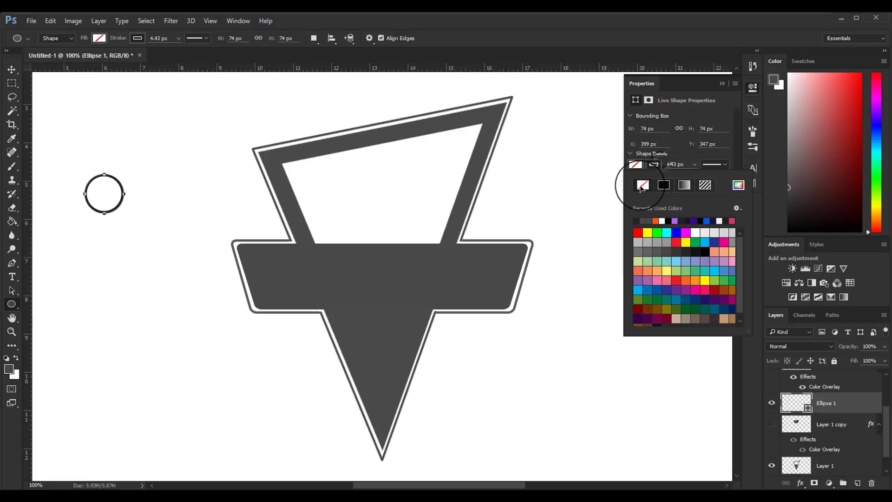
left_click(643, 185)
left_click(636, 164)
left_click(637, 221)
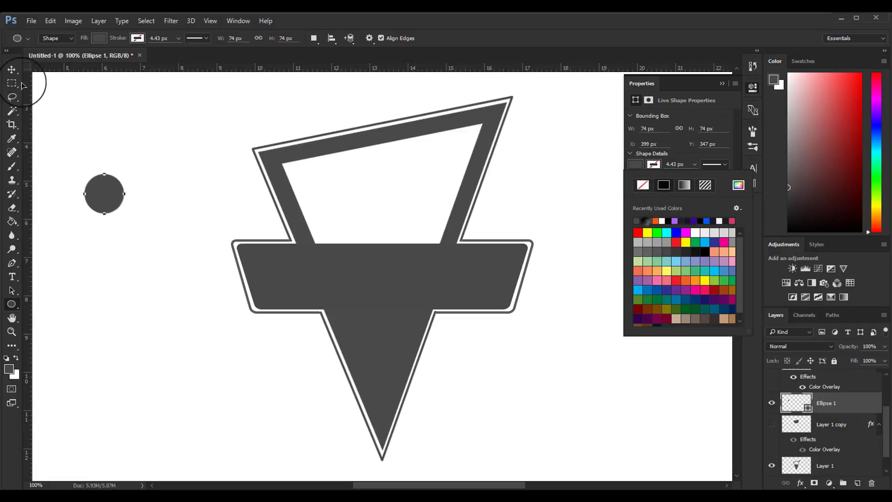
Duplicate the circle to the right, building three overlapping circles in a row.
left_click(12, 69)
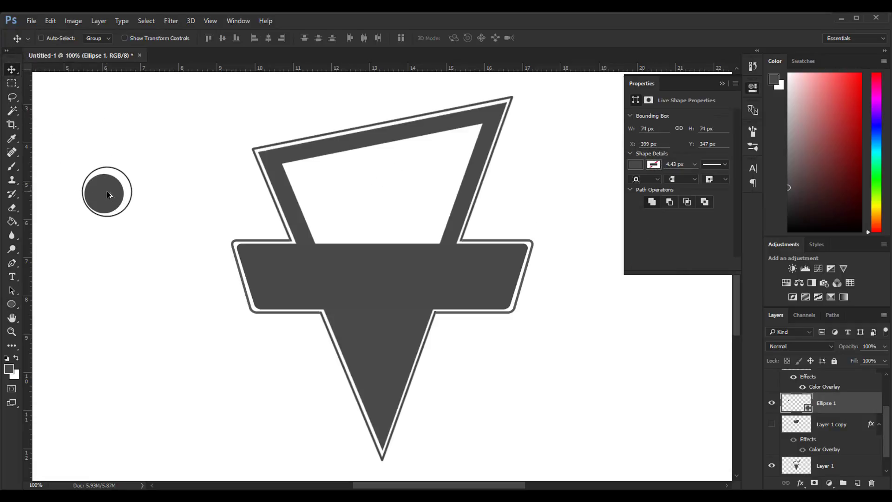
left_click_drag(107, 195, 150, 195, "alt")
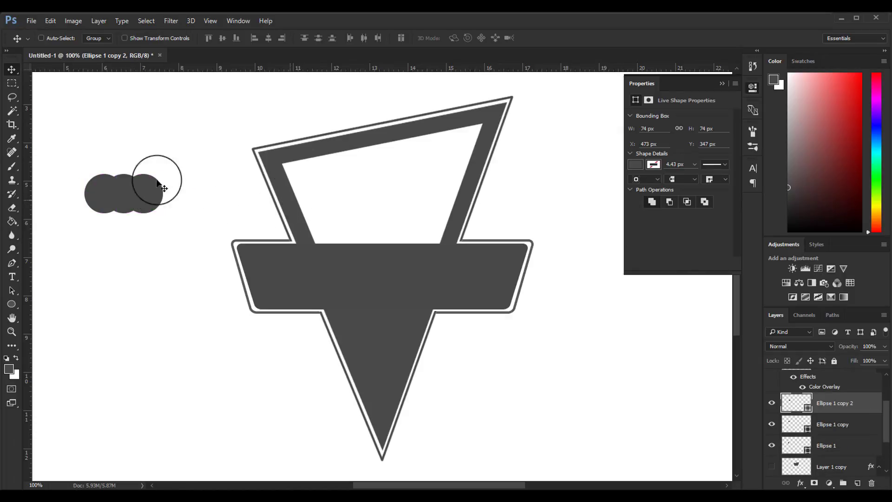
left_click(723, 84)
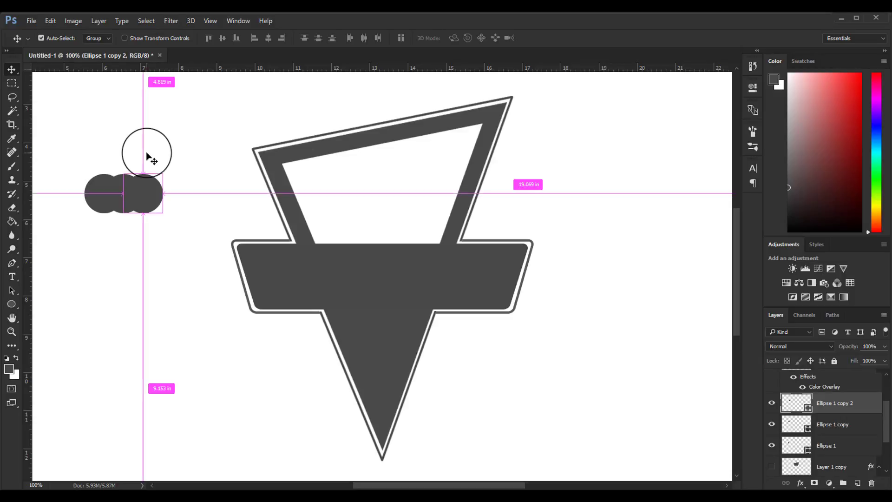
key("ctrl+minus")
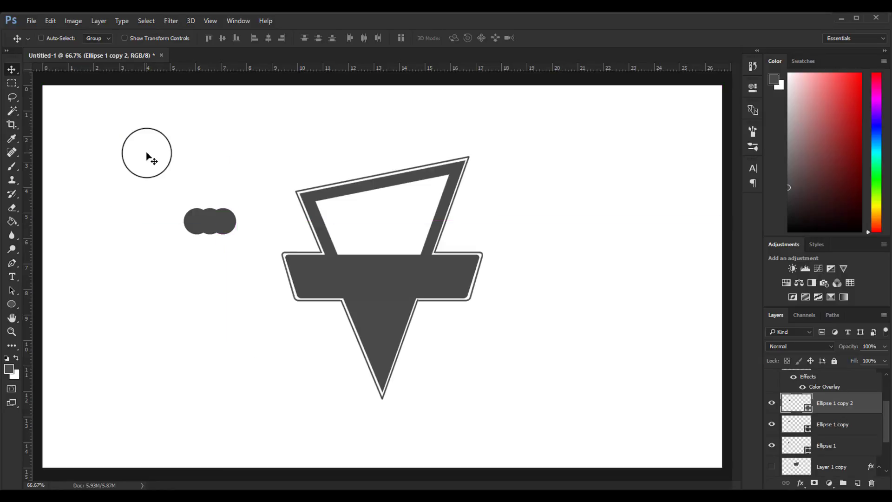
mouse_move(146, 153)
left_mouse_down()
mouse_move(142, 184)
mouse_move(41, 189)
left_mouse_up()
key("ctrl+plus")
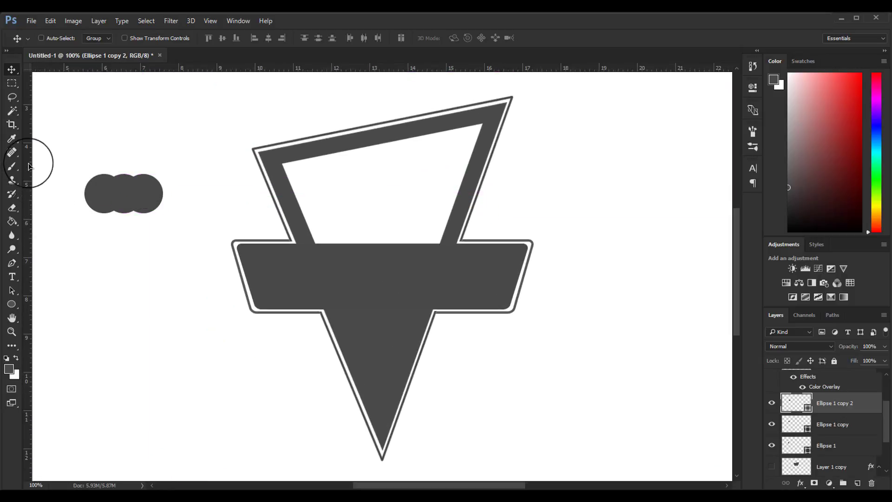
Select the three ellipse layers and merge them into one shape.
left_click(15, 304)
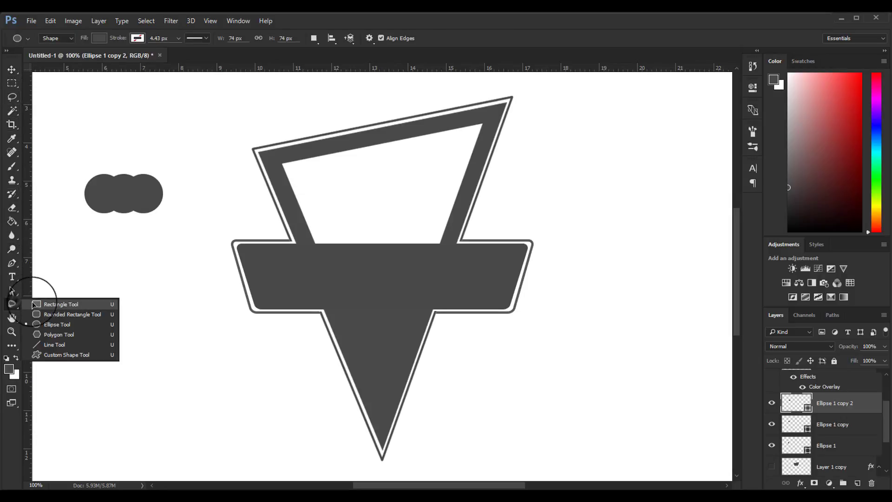
left_click(51, 325)
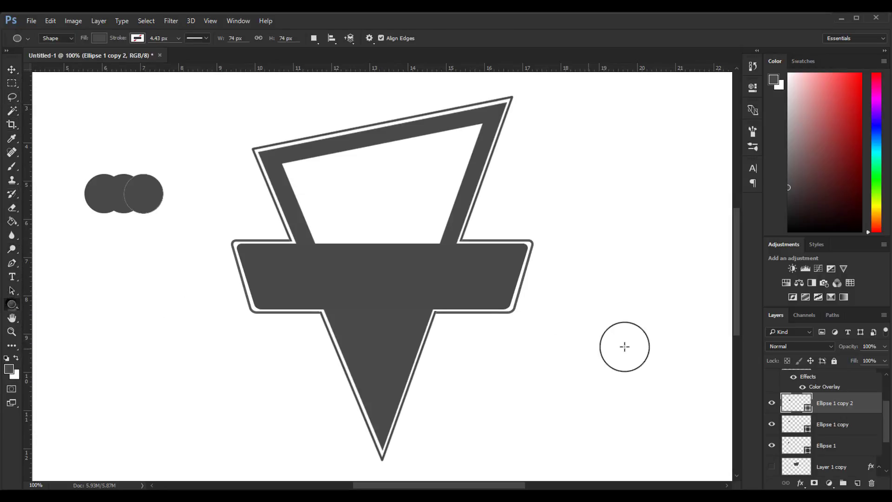
left_click(12, 69)
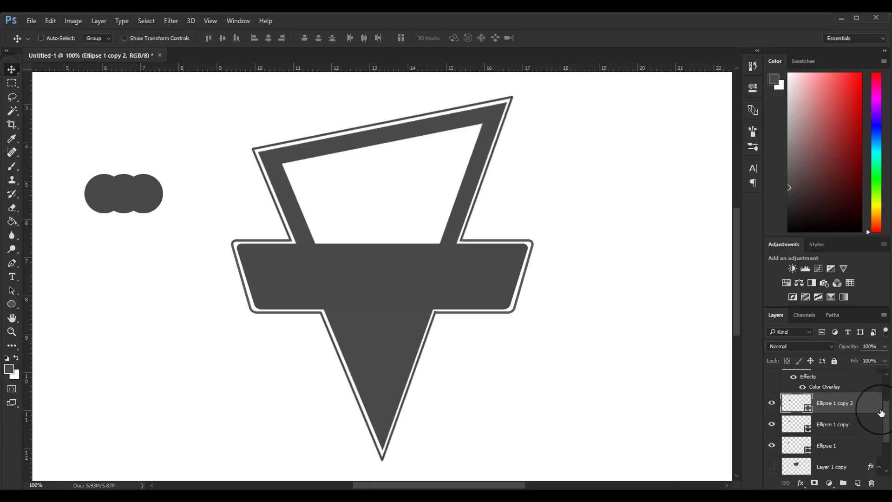
left_click(833, 446, "shift")
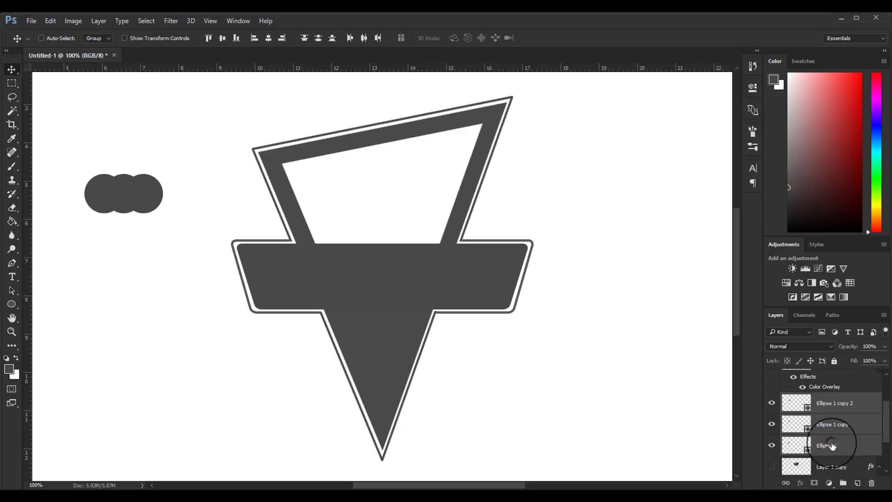
right_click(830, 424)
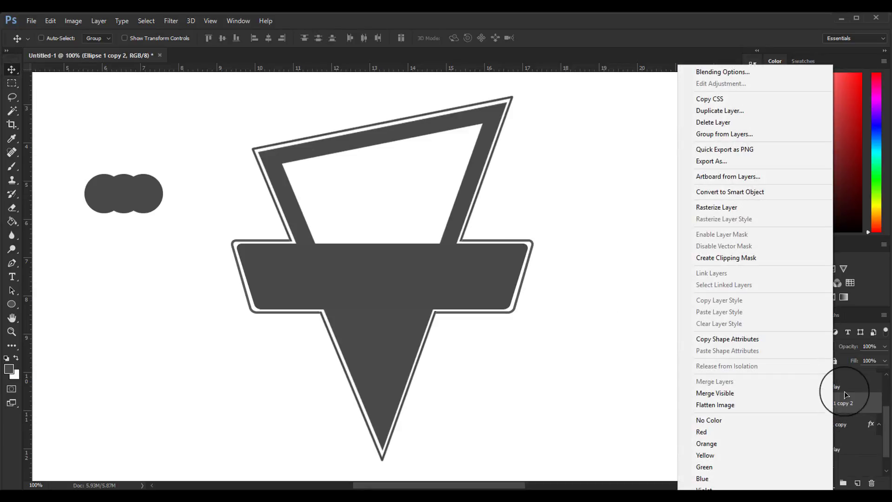
left_click(827, 378)
Style the merged cloud with a #c3c3c3 Color Overlay and a 2 px dark Stroke.
right_click(850, 406)
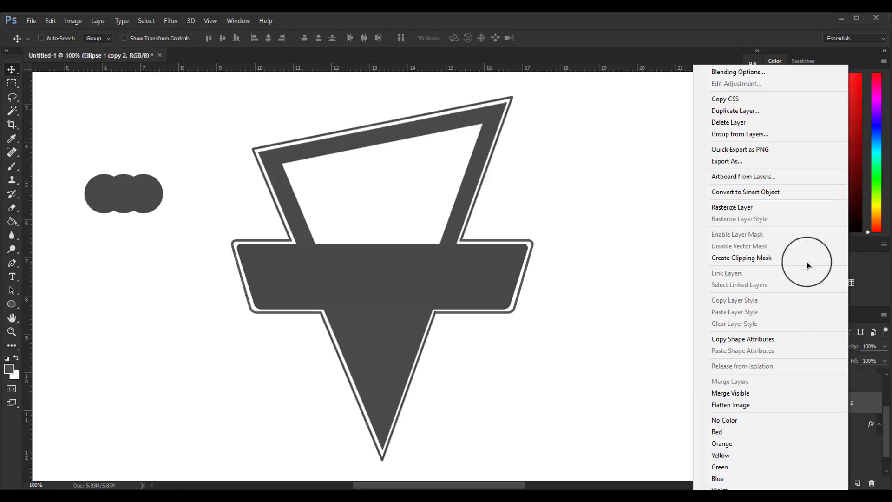
left_click(734, 74)
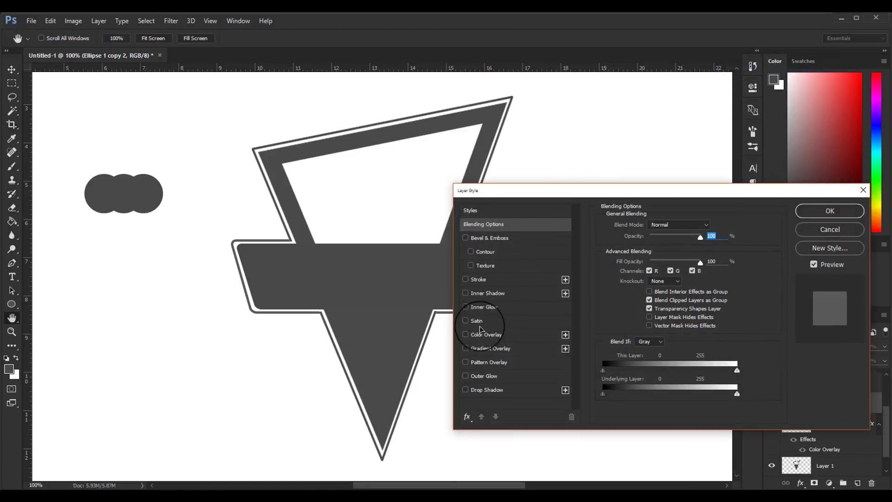
left_click(487, 335)
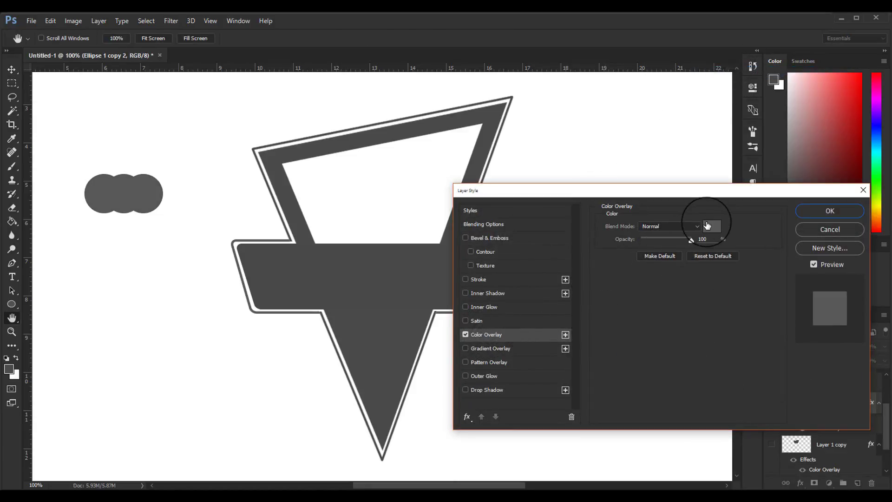
left_click(707, 226)
mouse_move(597, 295)
left_mouse_down()
mouse_move(586, 288)
mouse_move(682, 262)
left_mouse_up()
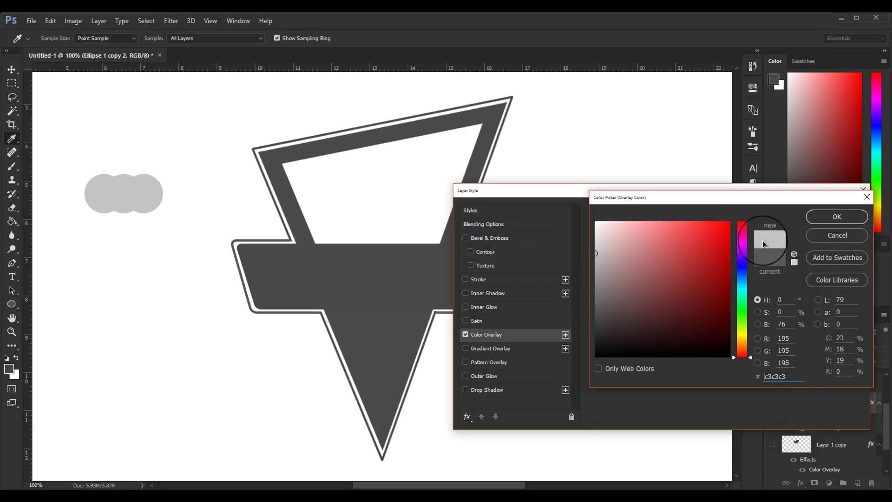
left_click(844, 219)
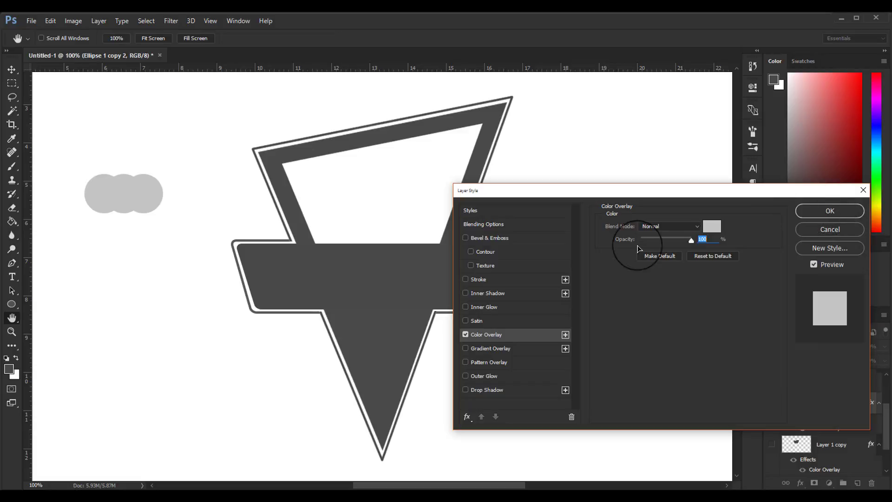
left_click(479, 280)
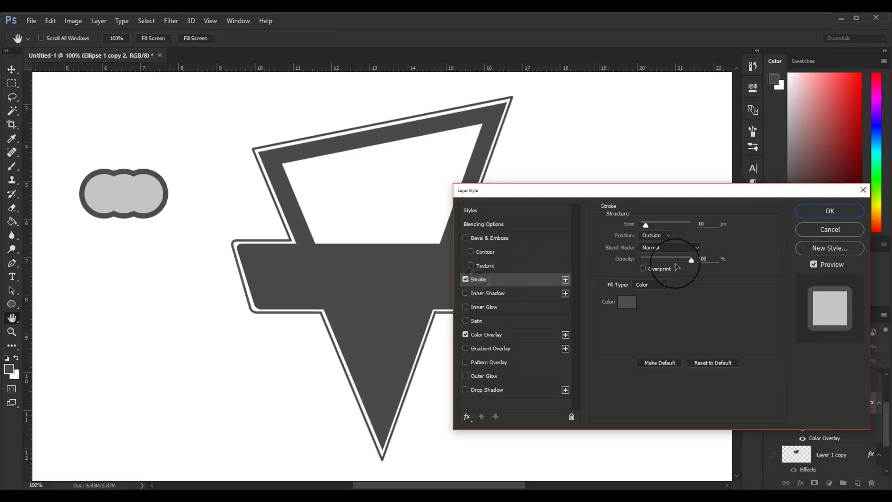
left_click_drag(646, 227, 643, 228)
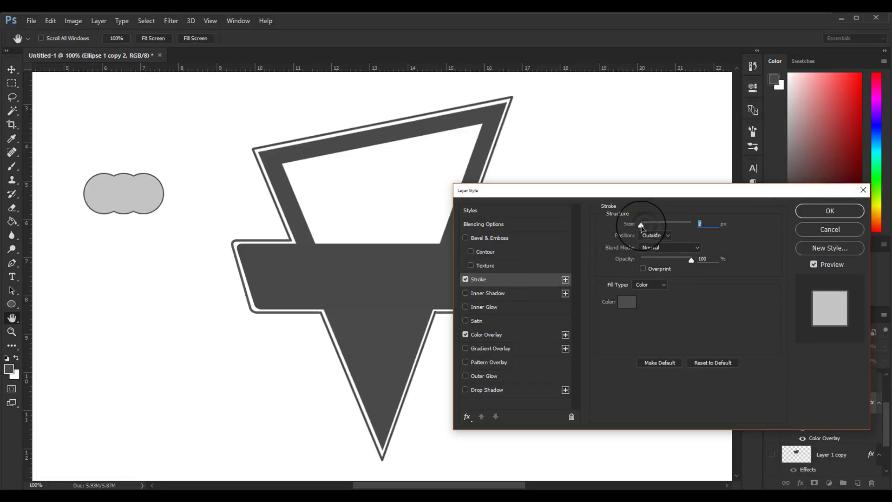
left_click(823, 215)
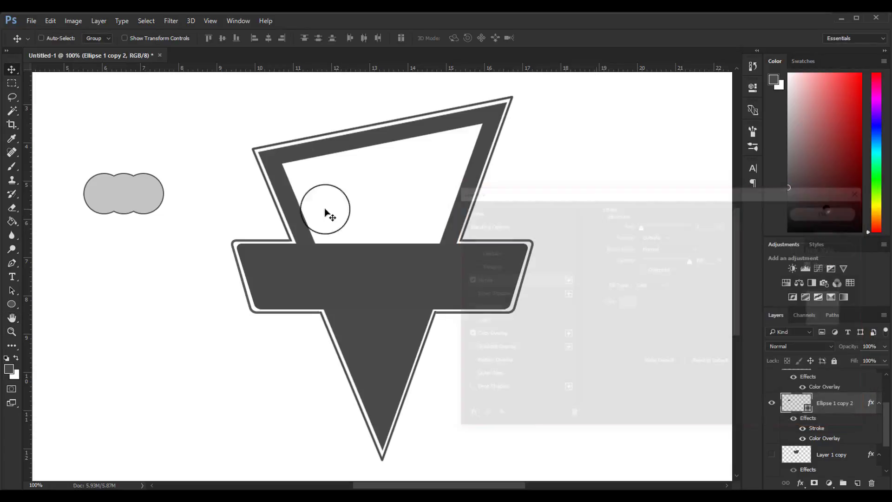
Draw a dark grey rounded square below the cloud.
right_click(12, 304)
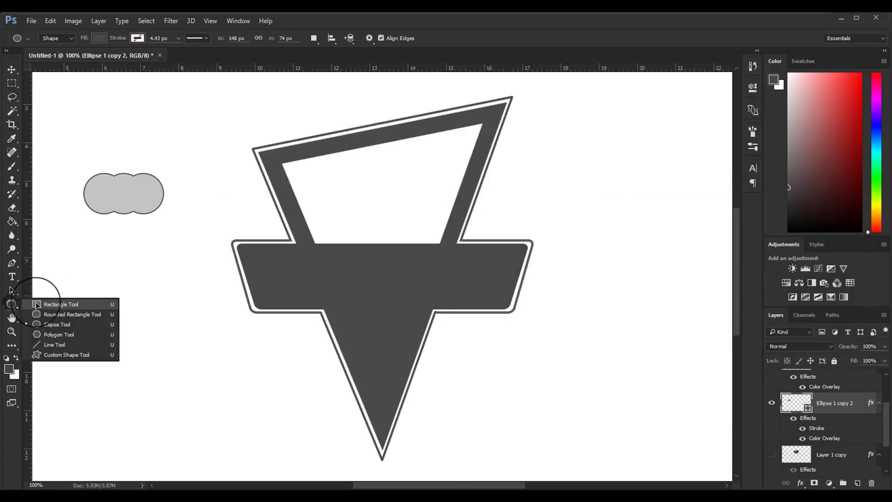
left_click(93, 312)
left_click_drag(86, 260, 140, 316)
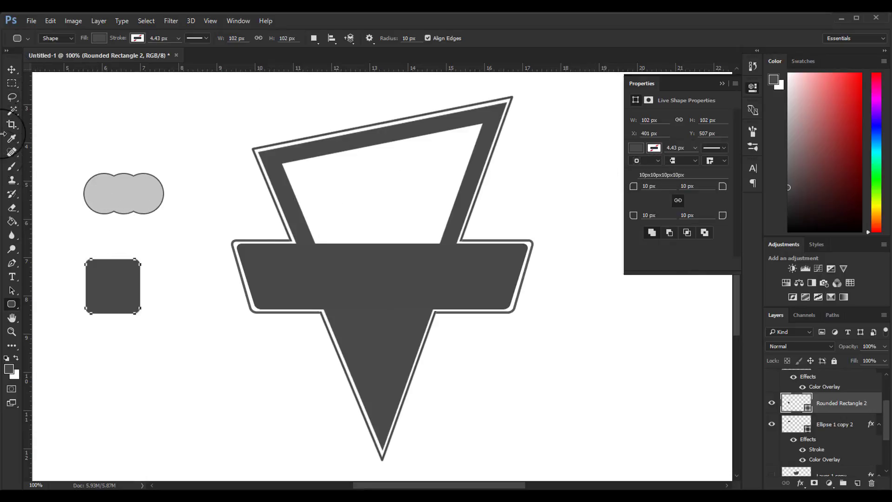
Taper the square into a trapezoid, move it under the cloud, and stack its layer below the cloud.
left_click(12, 71)
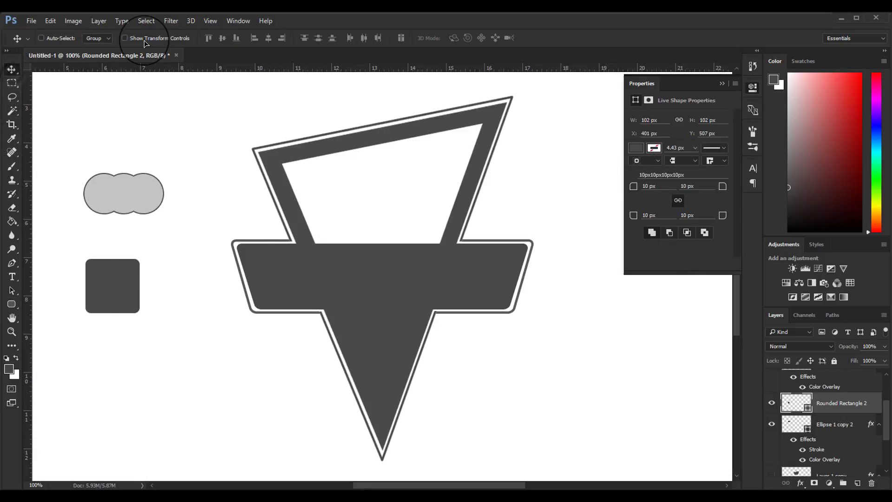
key("ctrl")
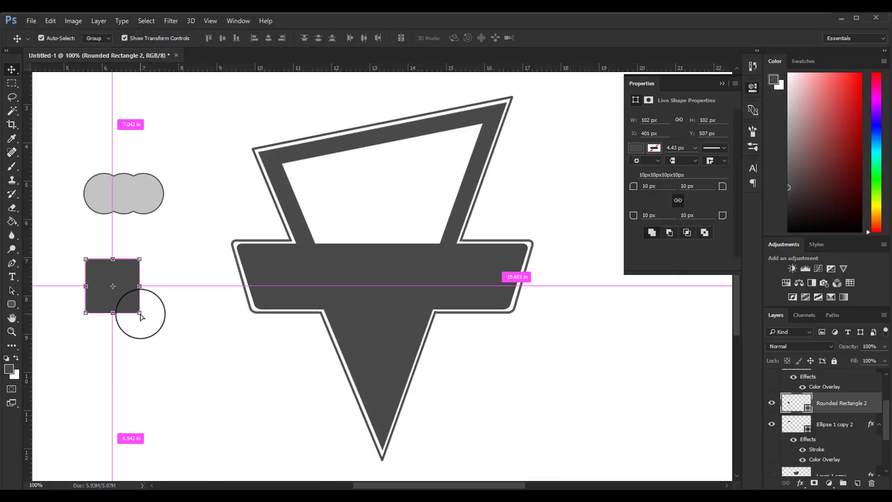
left_click(140, 314)
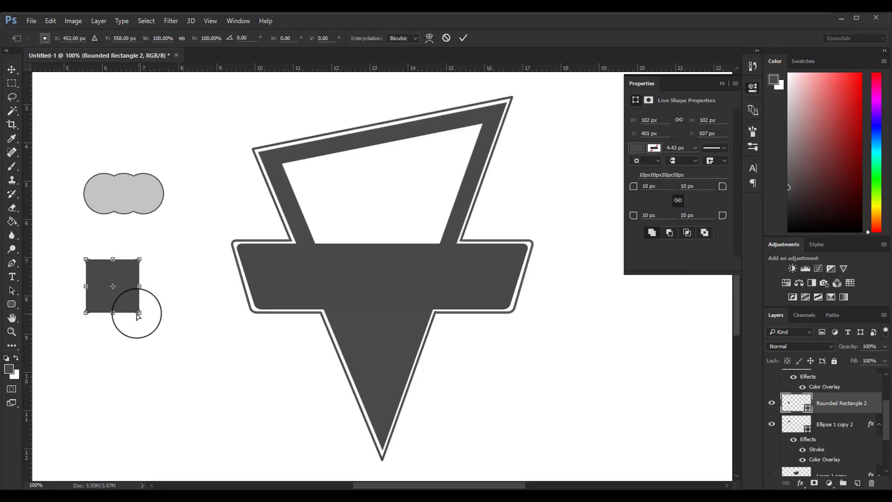
left_click_drag(138, 316, 133, 315)
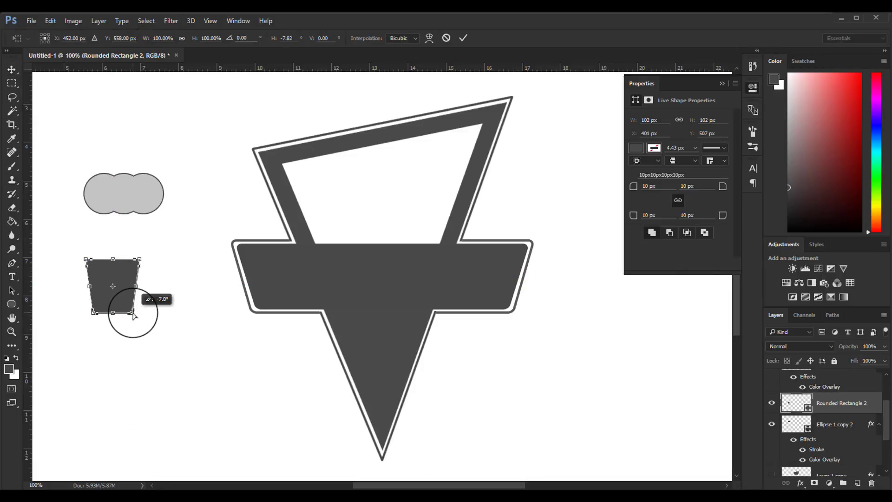
left_click(464, 38)
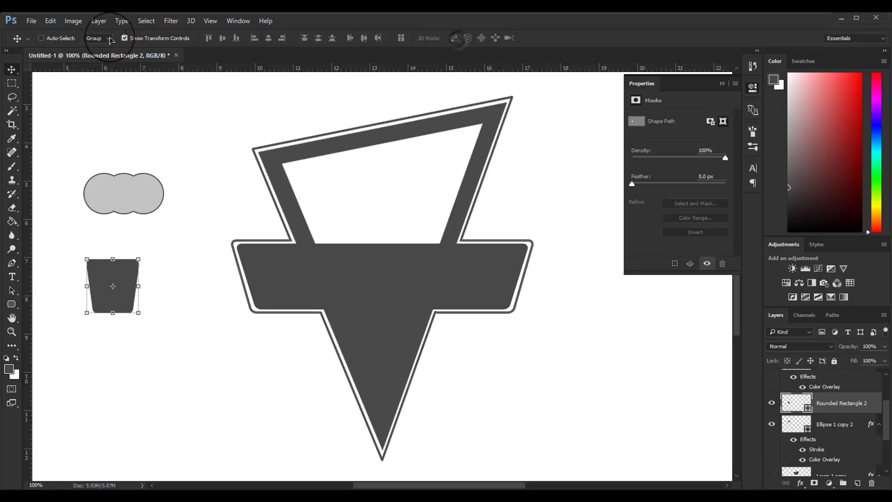
left_click(124, 38)
left_click_drag(106, 292, 116, 218)
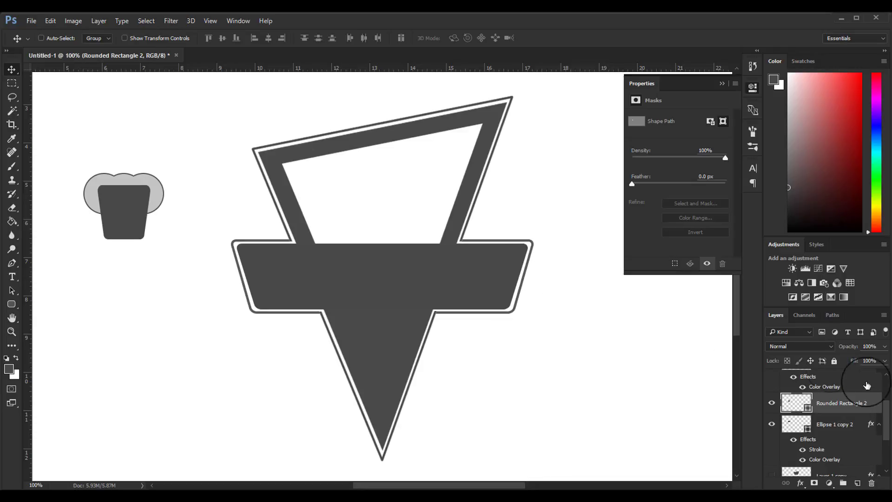
left_click_drag(846, 407, 845, 457)
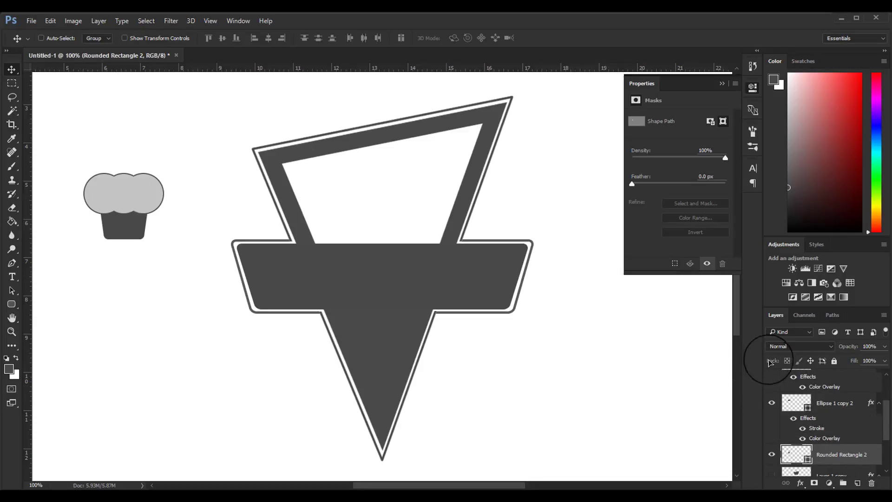
Copy Ellipse 1 copy 2's layer style and paste it onto Rounded Rectangle 2.
right_click(827, 456)
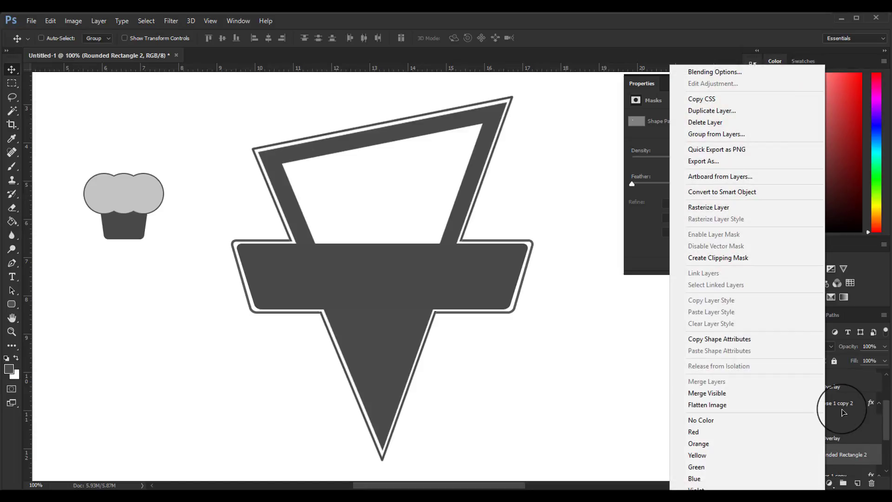
left_click(844, 412)
right_click(839, 406)
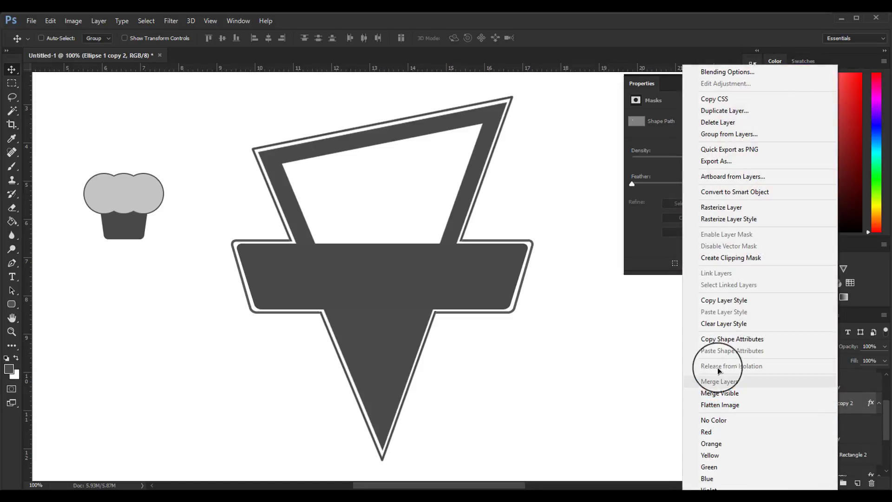
left_click(729, 305)
right_click(830, 450)
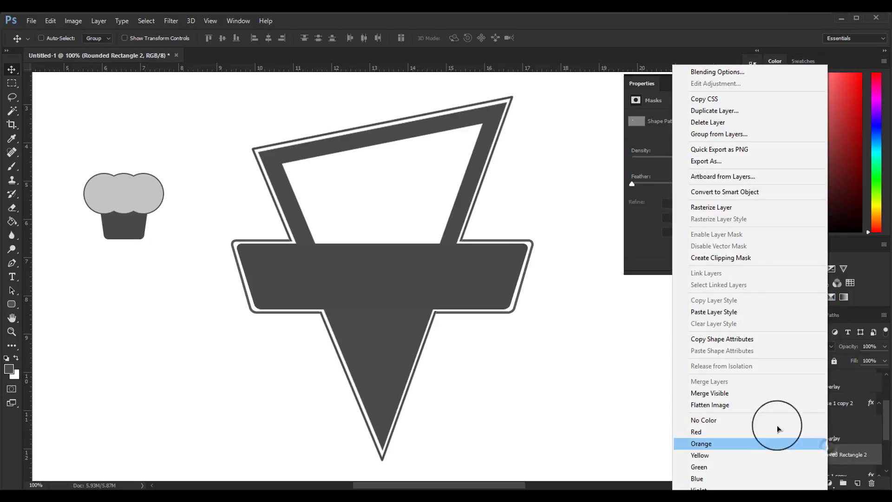
left_click(712, 313)
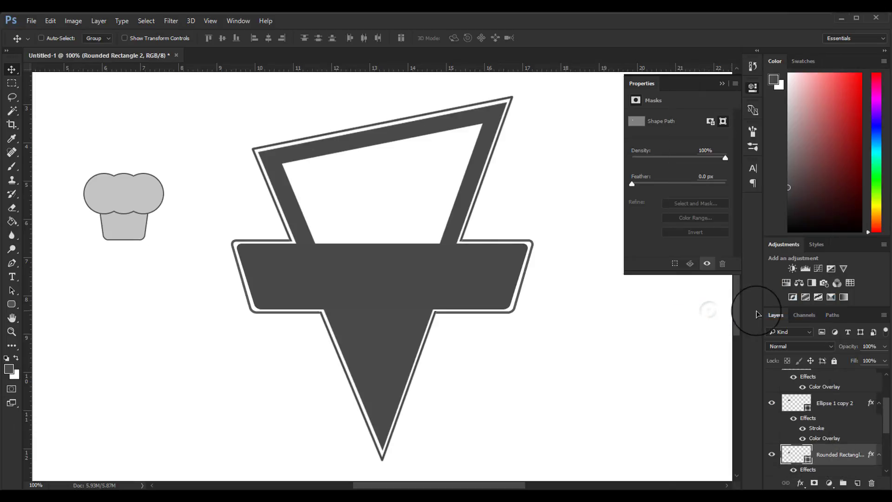
Add a Drop Shadow with 5 px distance to the hat top Ellipse 1 copy 2.
left_click(822, 414)
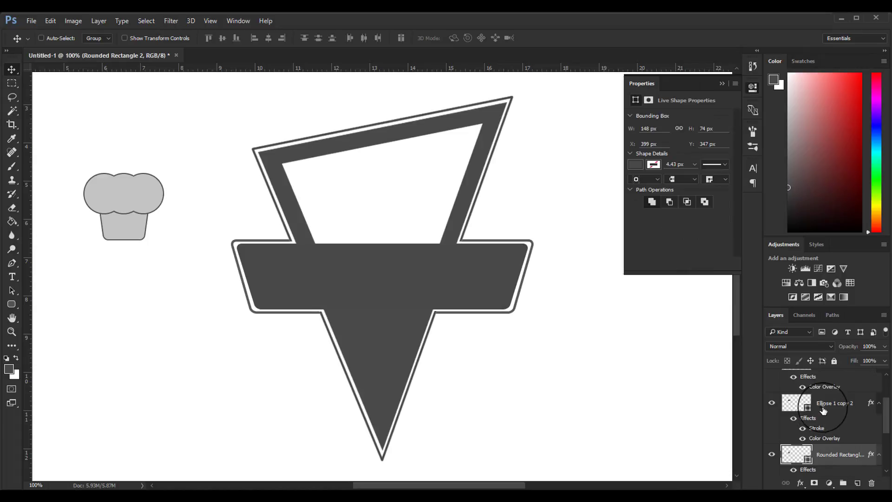
double_click(815, 429)
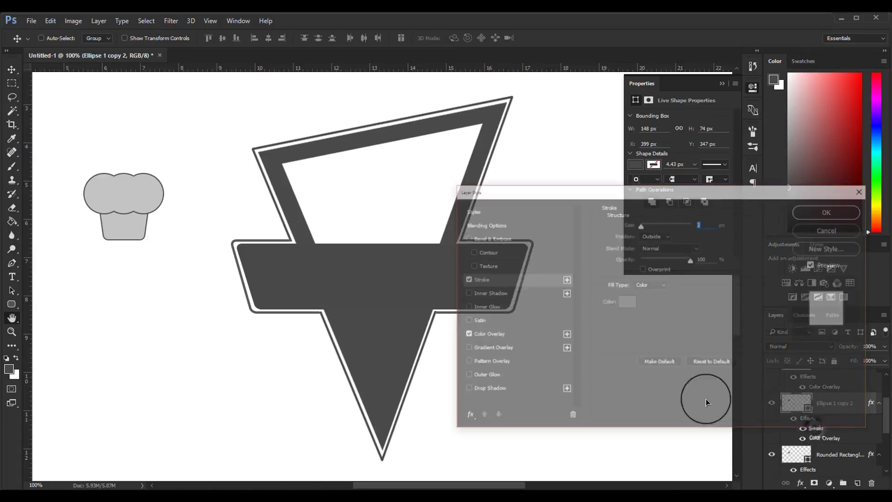
left_click(493, 393)
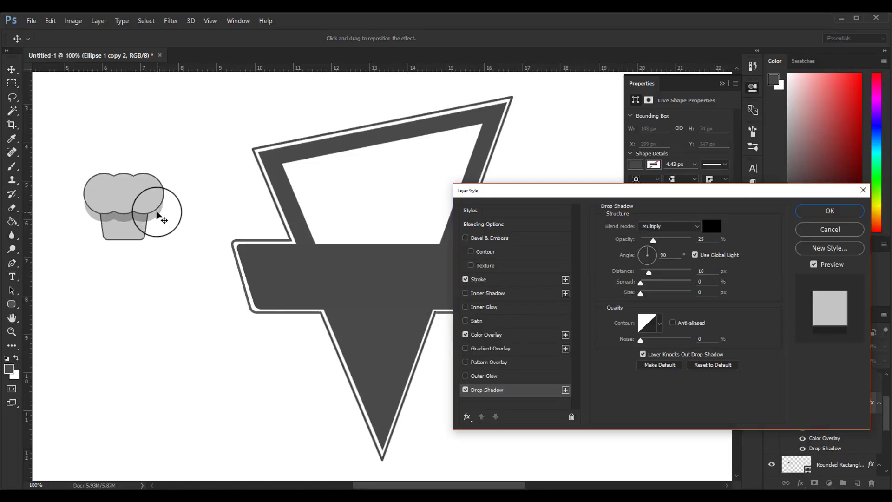
left_click_drag(158, 216, 149, 205)
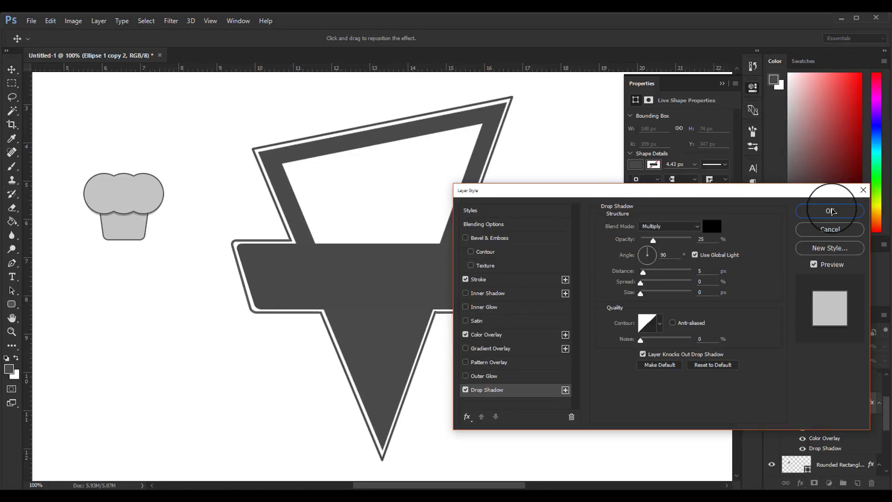
left_click(829, 211)
Try merging the hat base into its top and enlarging it, then undo back to separate parts.
left_click(123, 38)
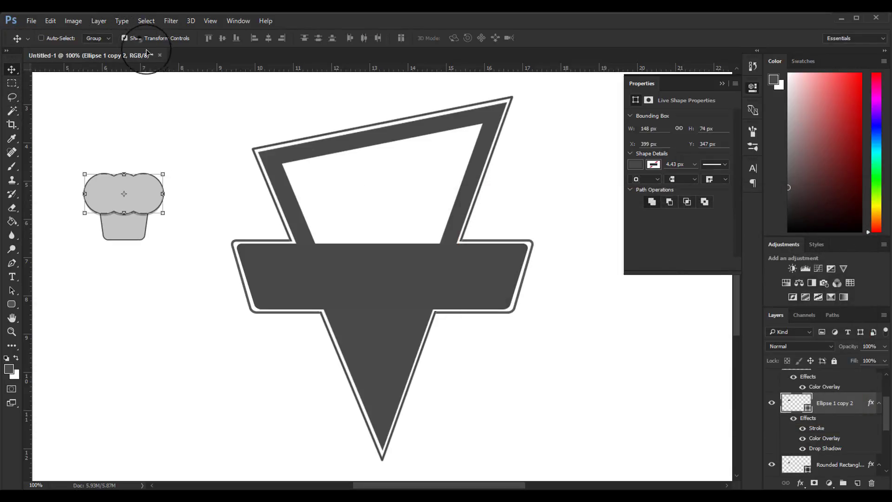
scroll(850, 420, "up", 1)
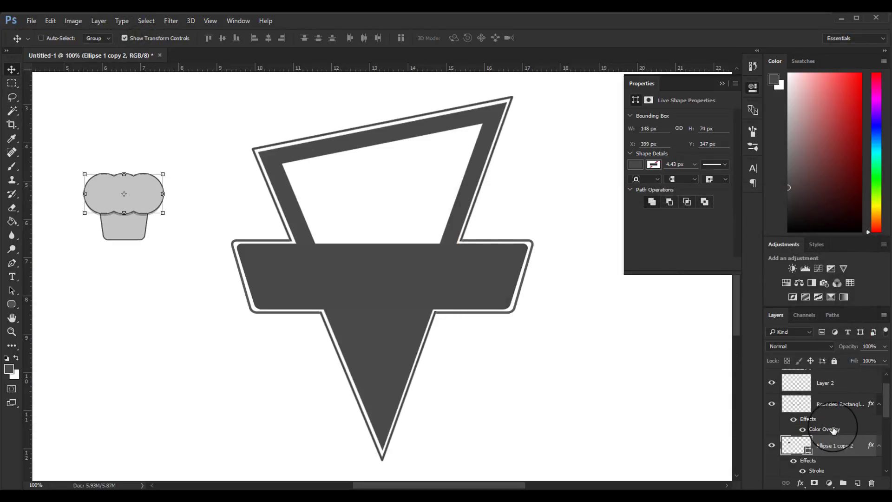
scroll(834, 431, "down", 2)
left_click(832, 460, "shift")
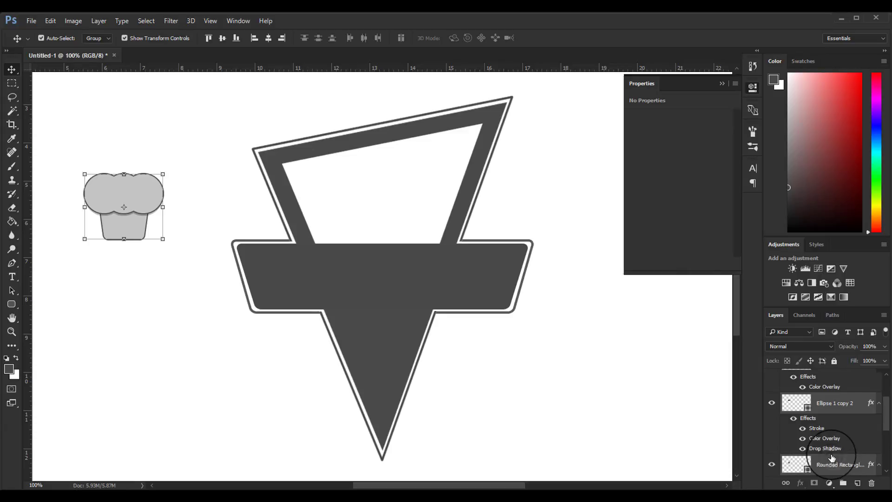
key("ctrl+e")
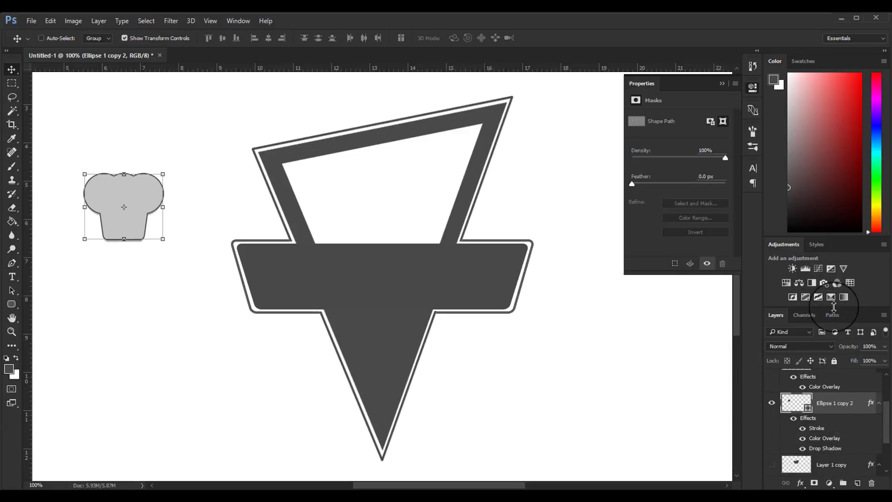
left_click_drag(835, 307, 834, 195)
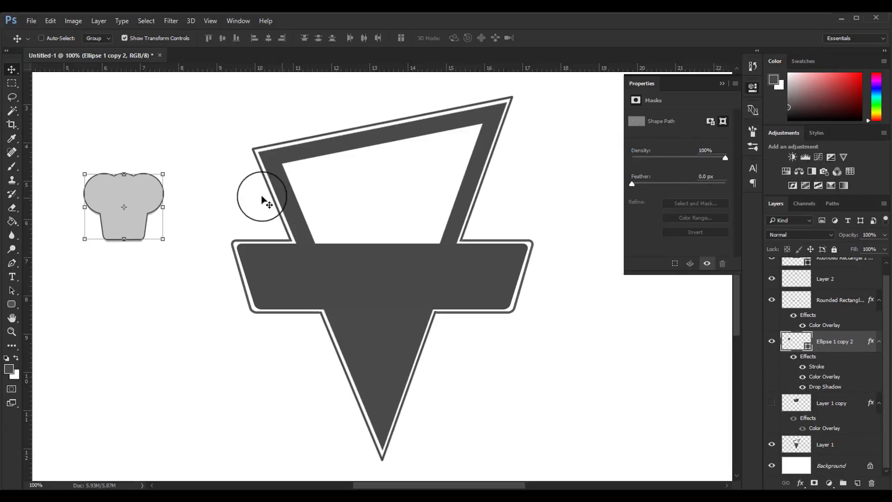
left_click_drag(163, 174, 172, 166)
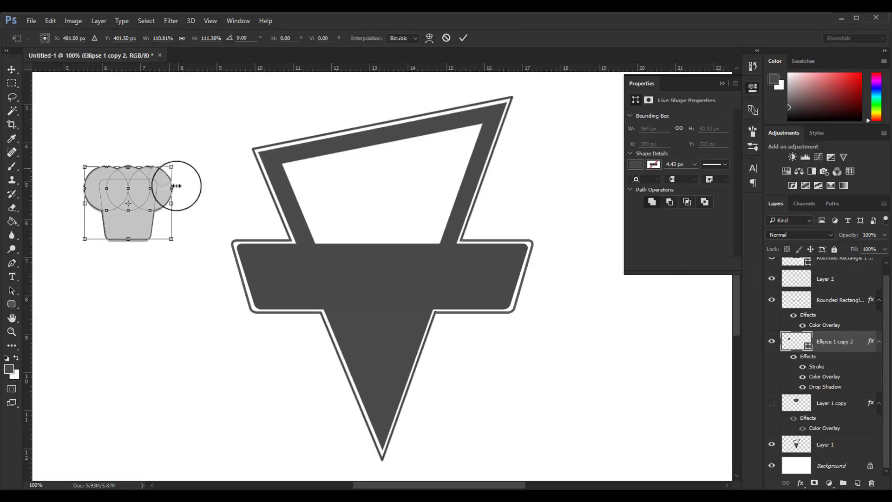
left_click(466, 41)
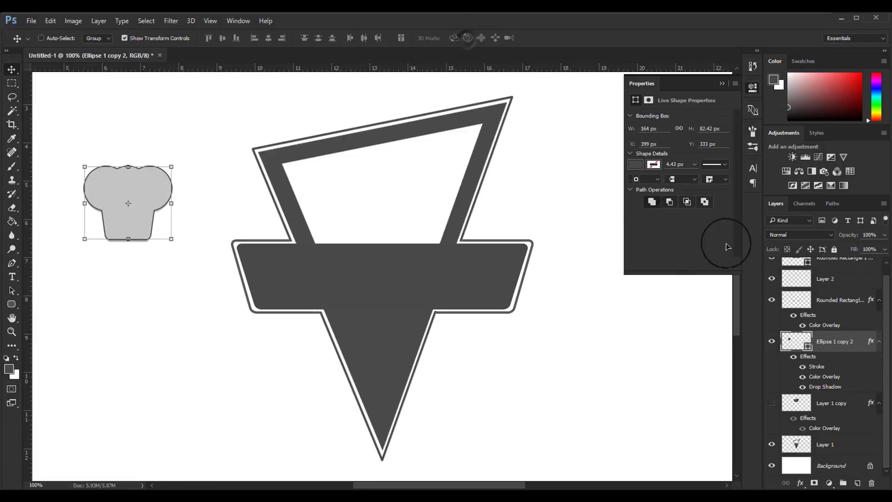
left_click(159, 40)
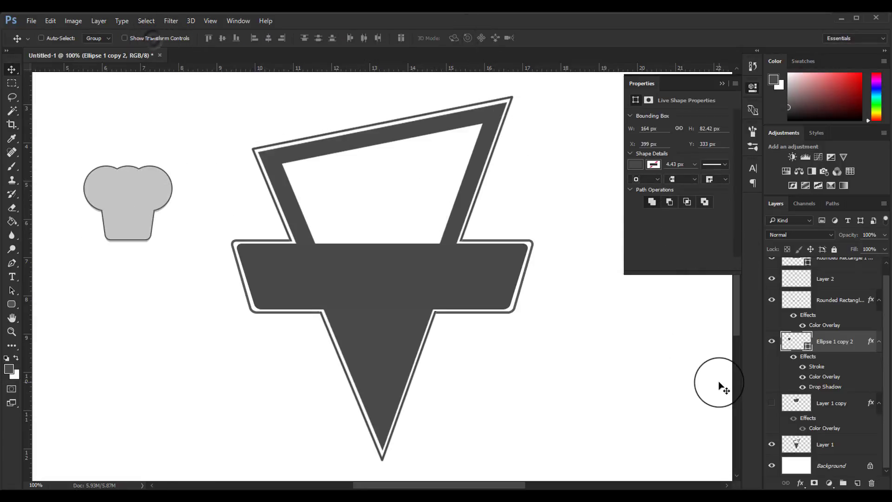
key("ctrl+z")
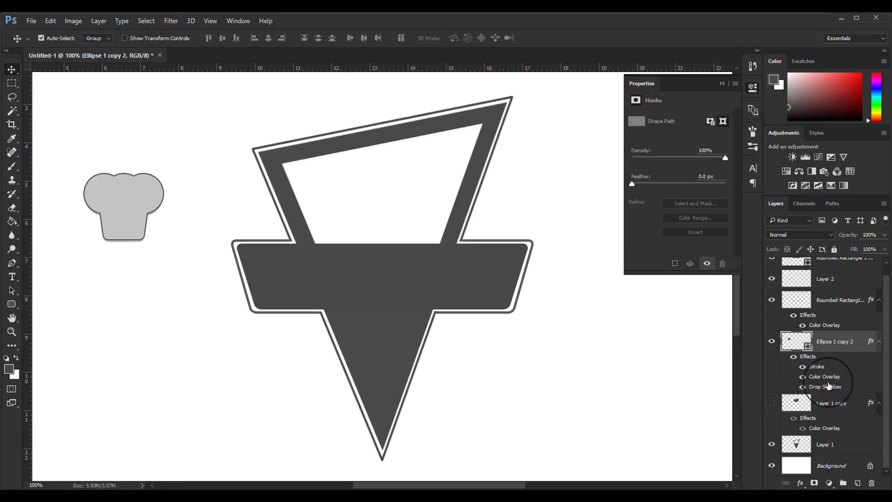
key("ctrl+z")
key("ctrl+z")
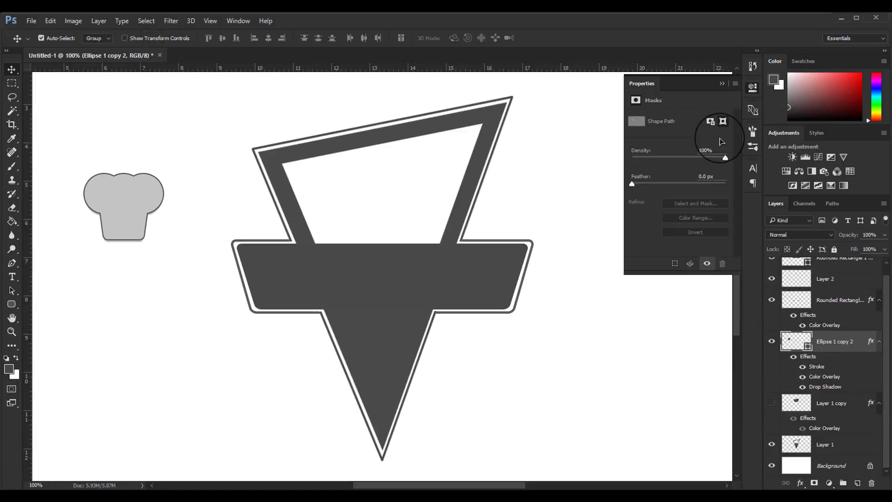
key("ctrl+z")
key("ctrl+z")
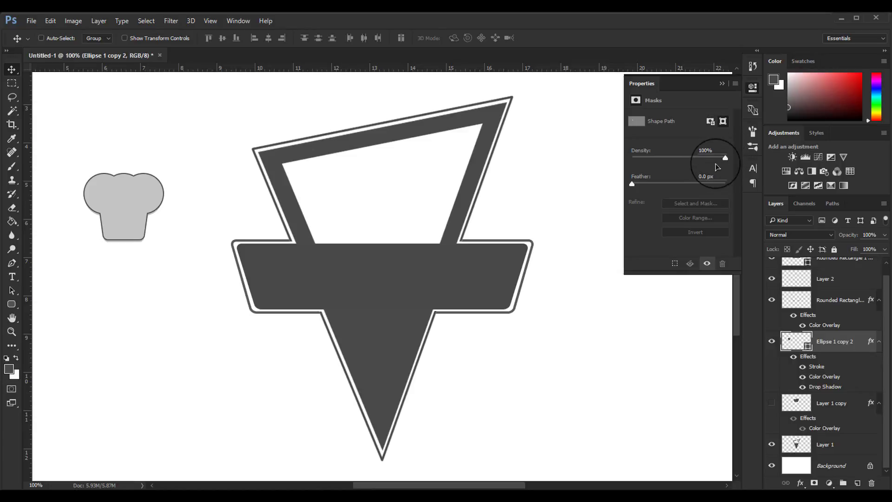
key("ctrl+z")
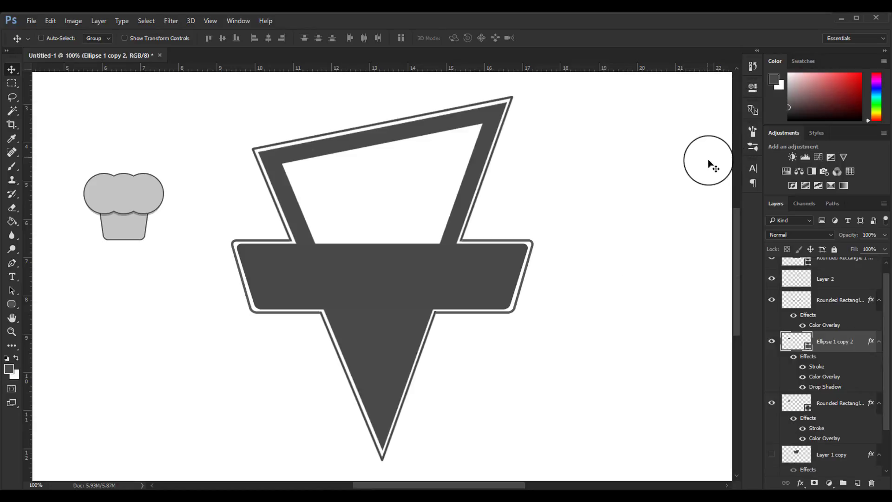
Select both hat layers and merge them into a single Ellipse 1 copy 2 layer.
left_click(839, 412, "shift")
right_click(838, 412)
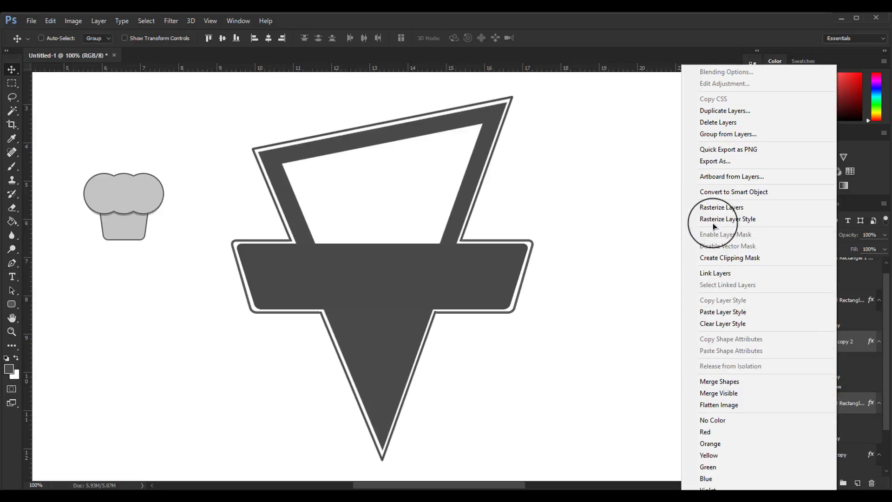
left_click(718, 208)
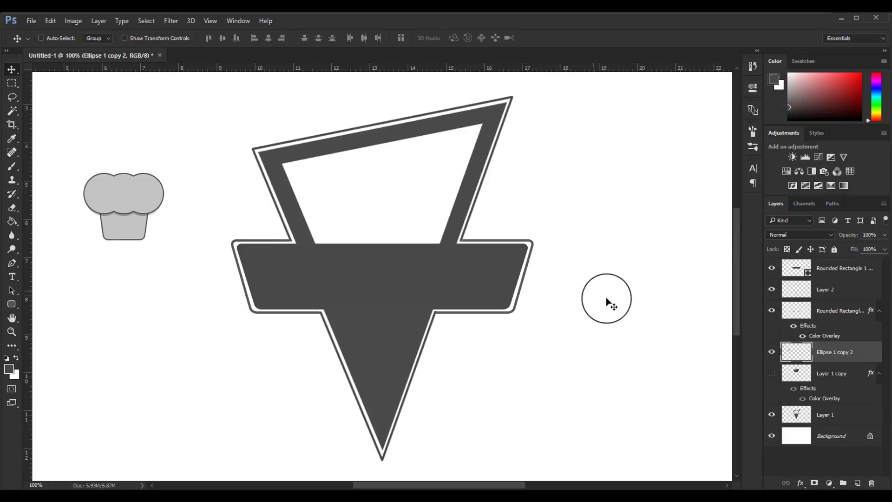
Move the chef hat into the triangle's hollow, scale it to about 121%, and lower its layer above Background.
mouse_move(123, 211)
left_mouse_down()
mouse_move(371, 188)
mouse_move(379, 196)
left_mouse_up()
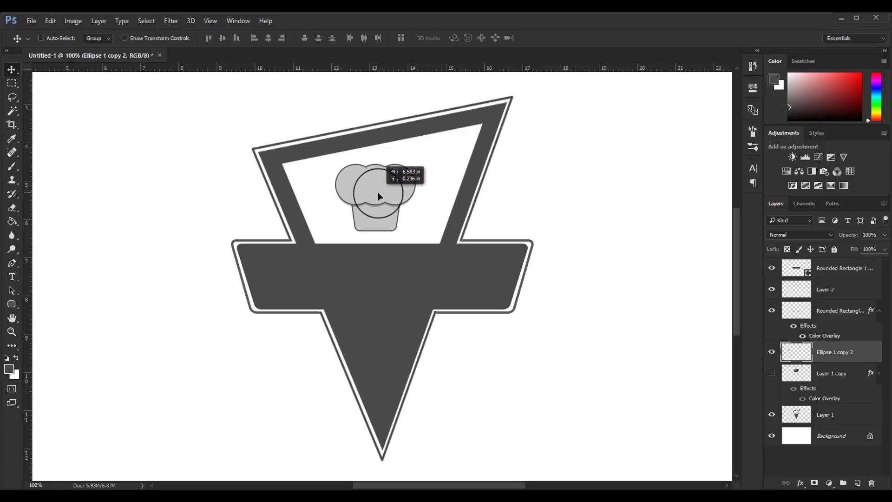
left_click_drag(379, 196, 279, 135)
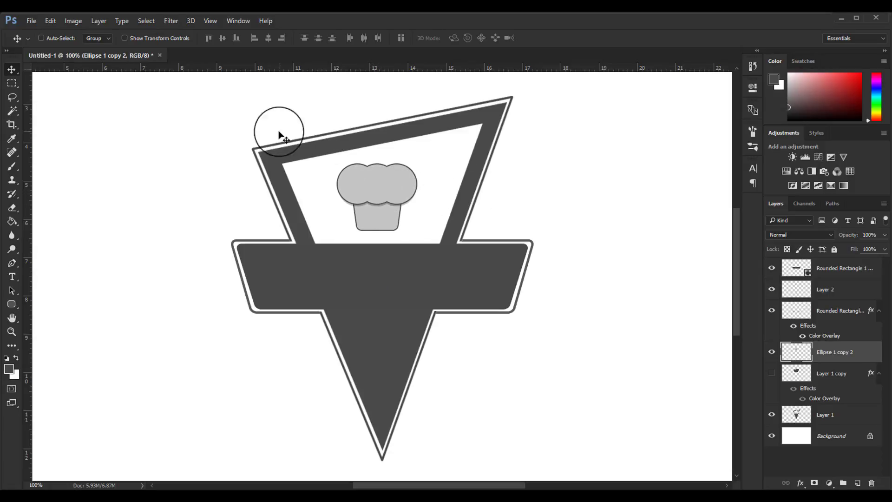
left_click(159, 38)
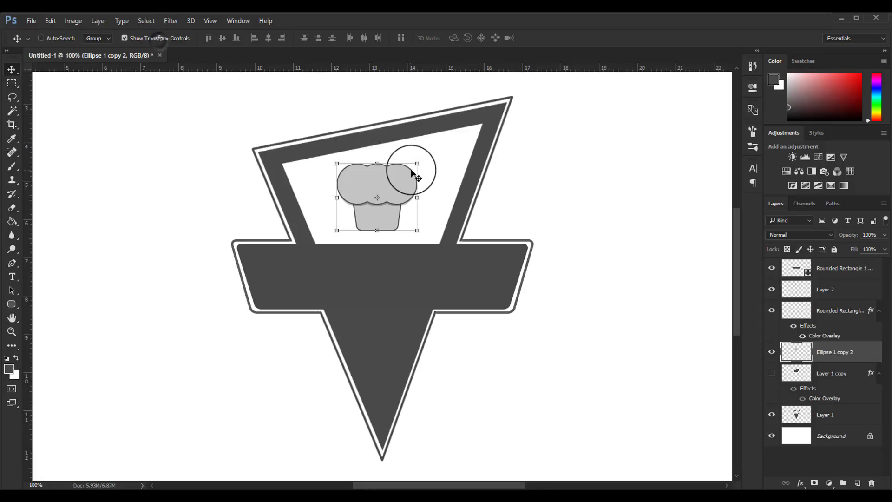
left_click_drag(417, 164, 425, 156)
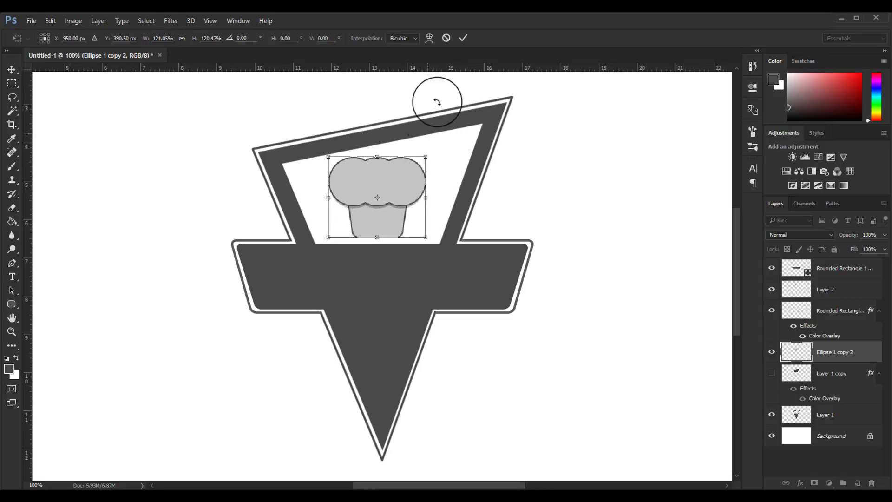
left_click(464, 38)
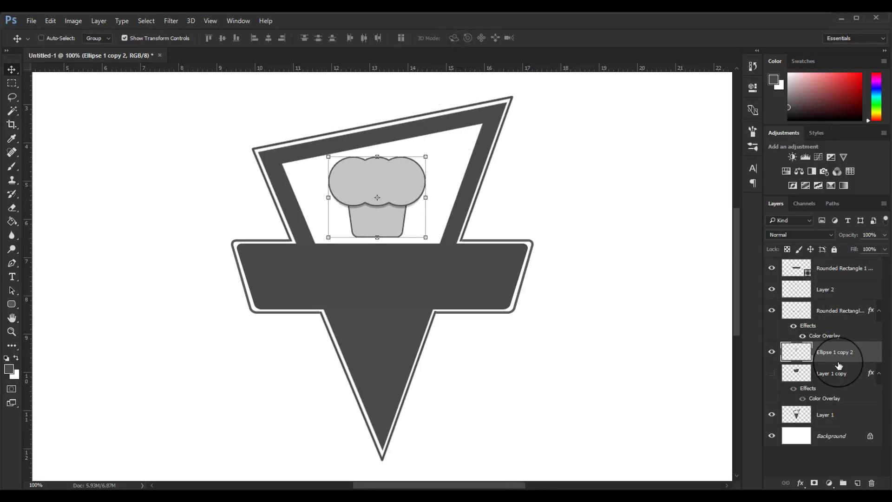
mouse_move(835, 359)
left_mouse_down()
mouse_move(845, 426)
mouse_move(833, 321)
mouse_move(833, 329)
left_mouse_up()
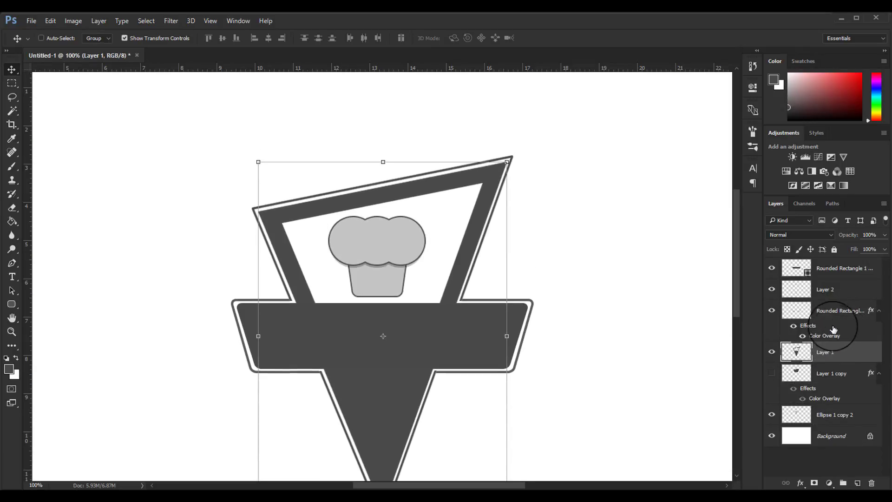
Group the logo layers as Logo, hide the spare Layer 1 copy, and zoom out to 66.7%.
left_click(840, 273, "shift")
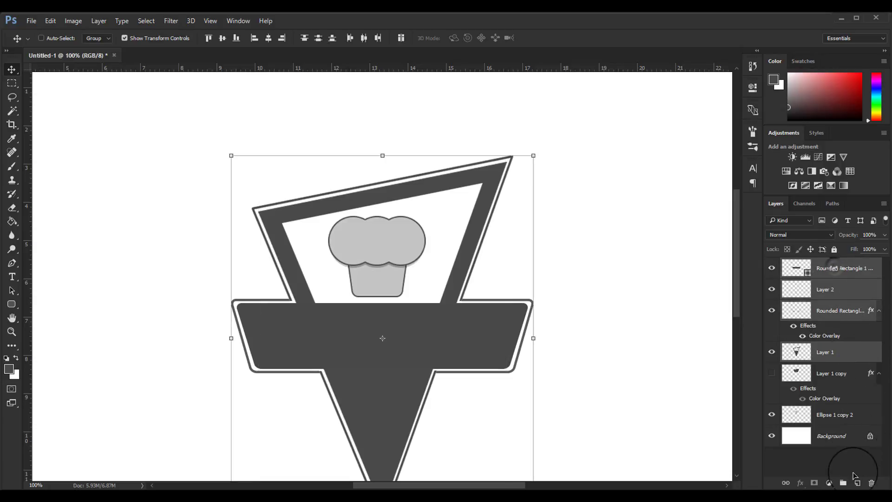
left_click(843, 484)
type("Logo")
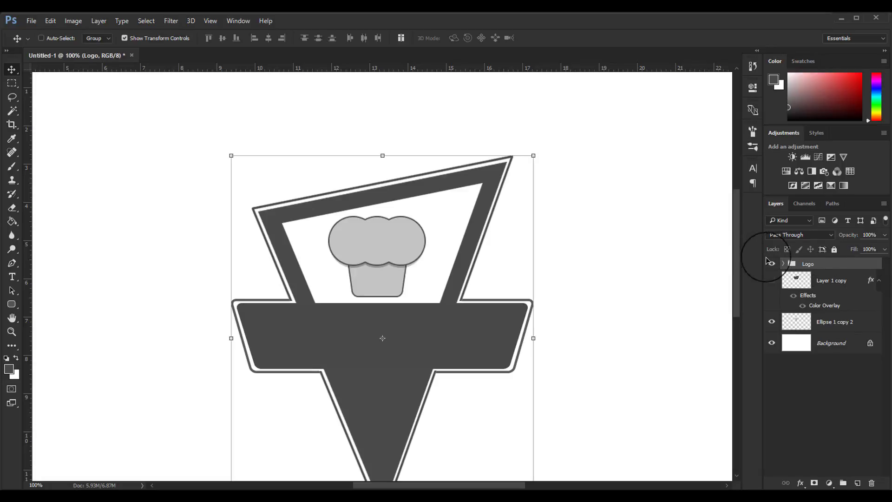
left_click(771, 263)
left_click(771, 263)
key("ctrl+minus")
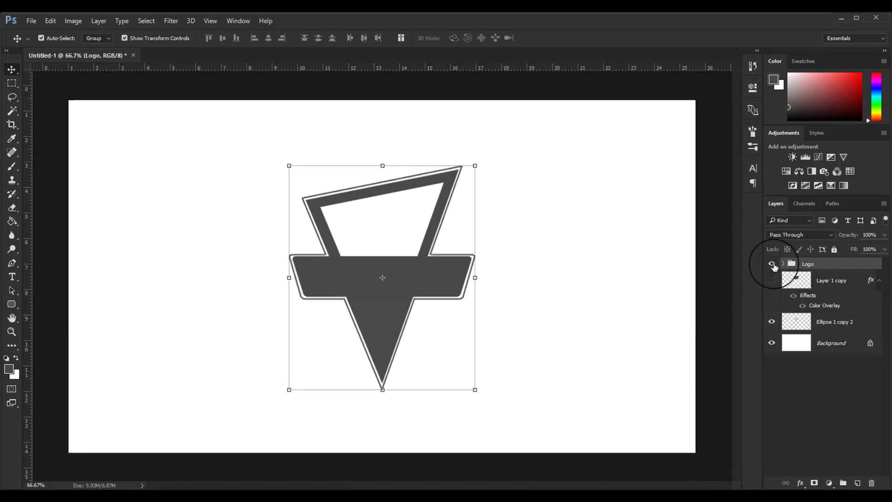
Give the Logo group a #c3c3c3 Color Overlay sampled from the chef hat, then expand the group.
right_click(821, 265)
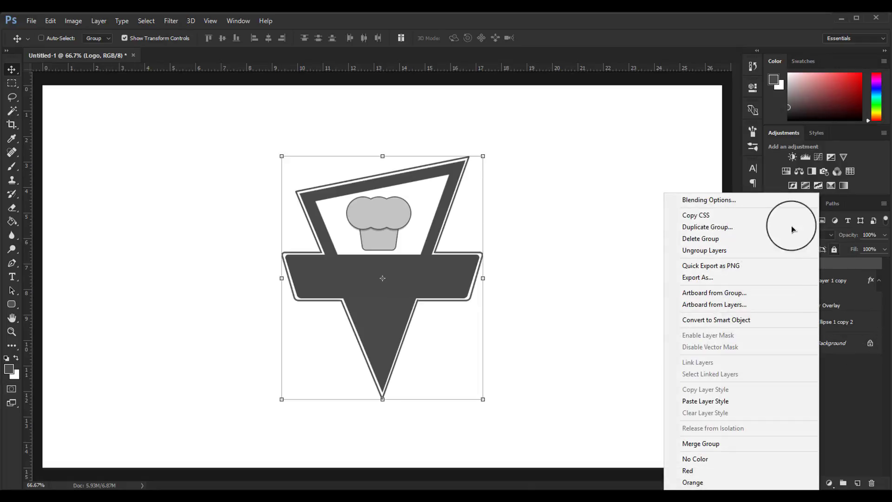
left_click(756, 206)
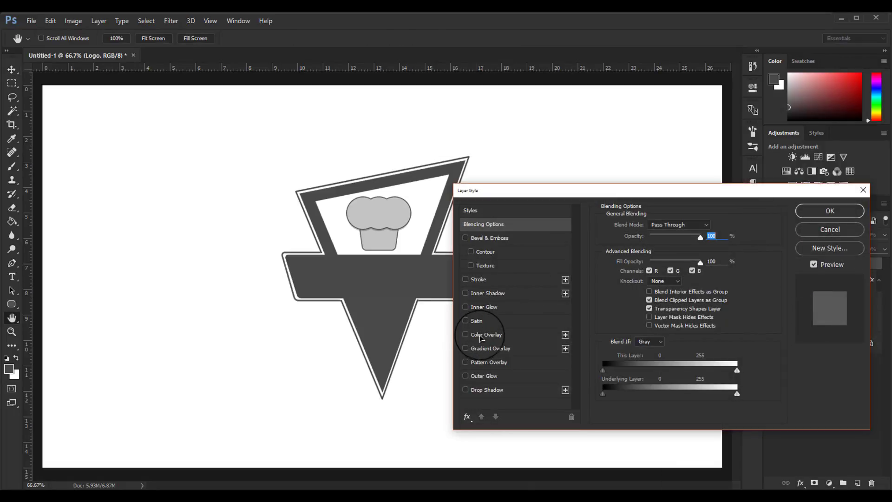
left_click(481, 336)
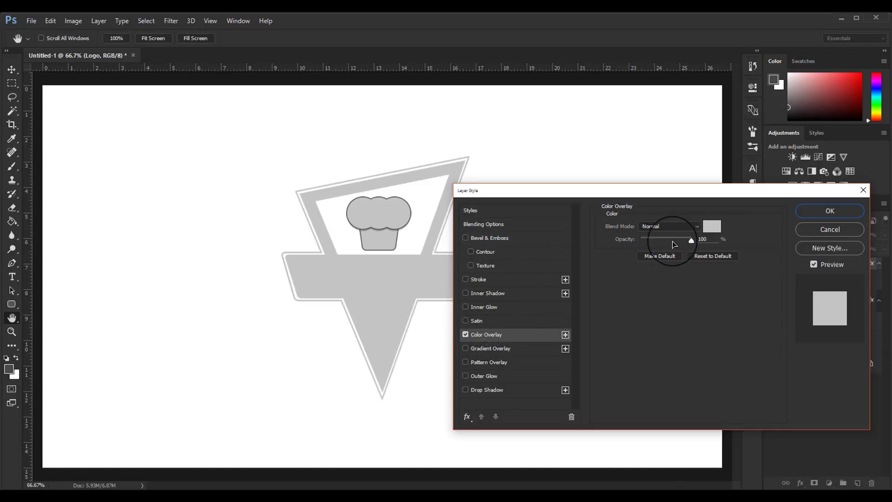
left_click(711, 227)
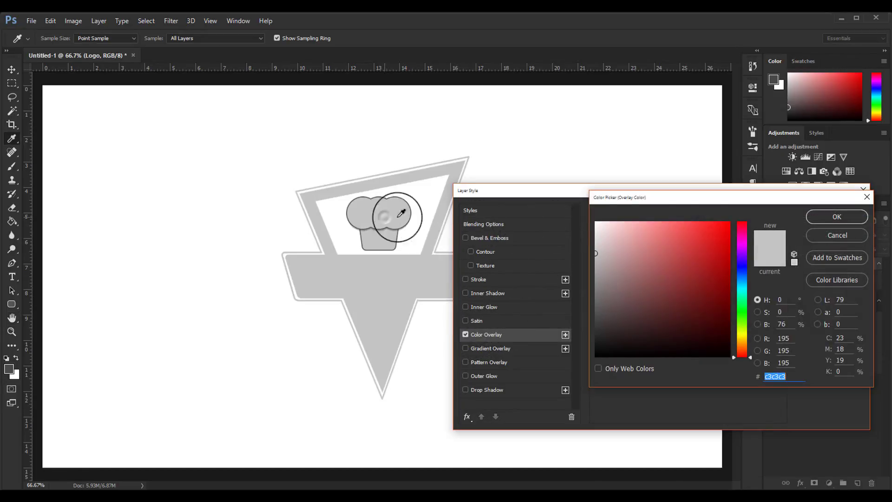
left_click(847, 218)
left_click(835, 210)
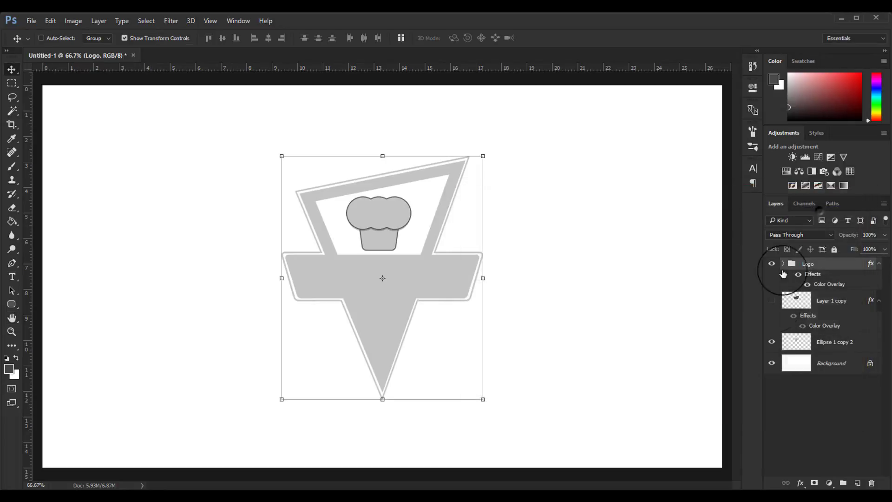
left_click(784, 264)
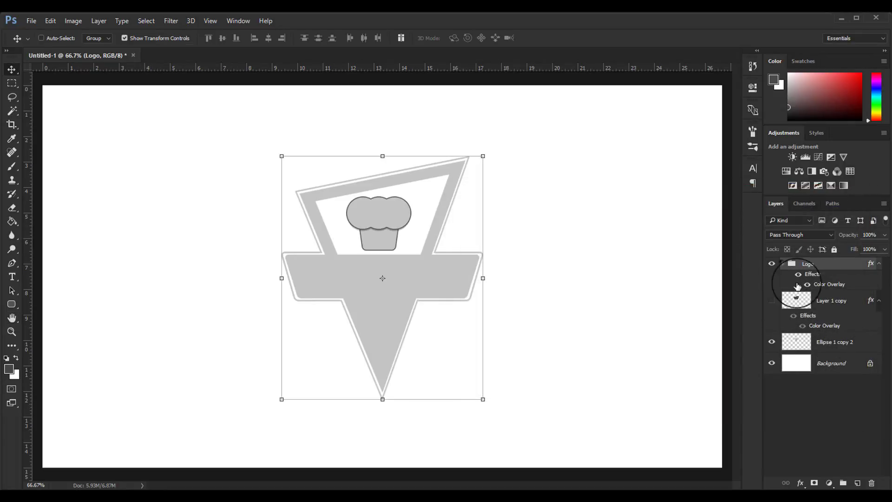
left_click(820, 301)
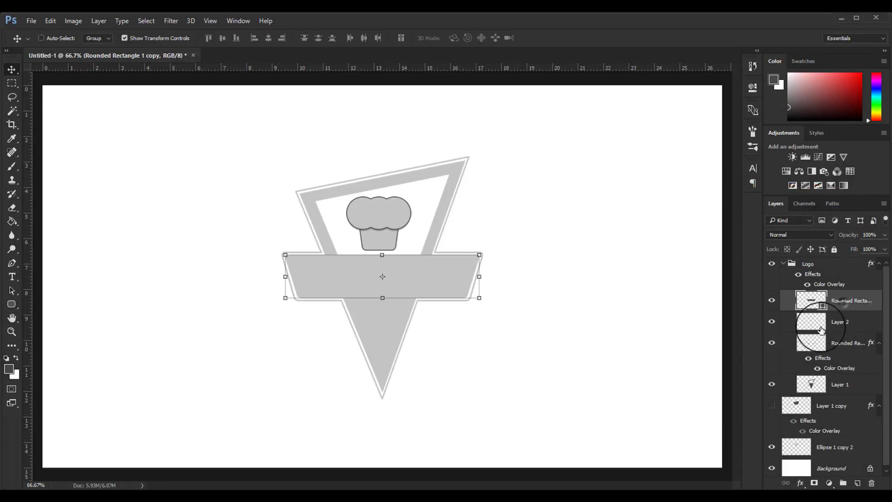
Toggle visibility to check Layer 2 and Rounded Rectangle 1, then merge them with Ctrl+E.
left_click(772, 322)
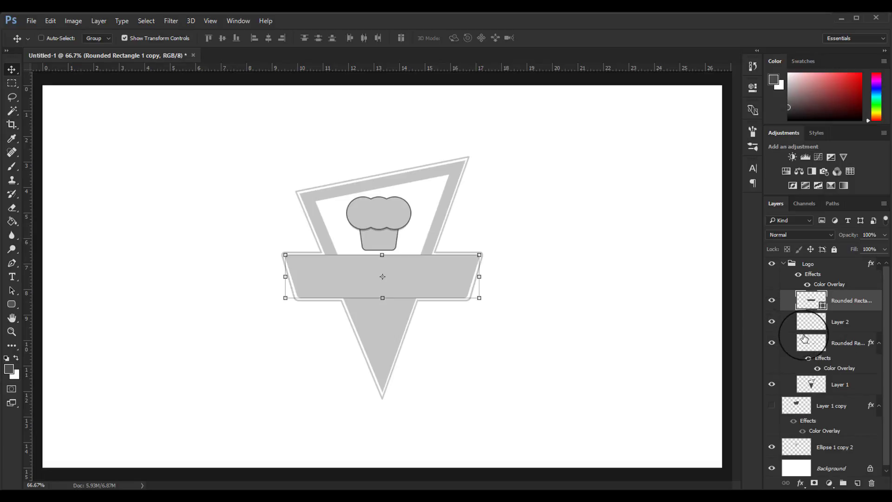
left_click(816, 344)
left_click(772, 343)
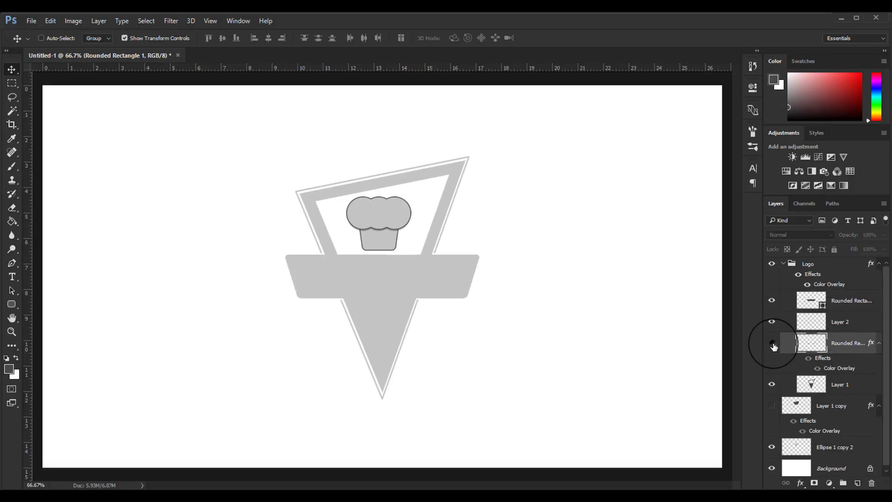
left_click(835, 324, "ctrl")
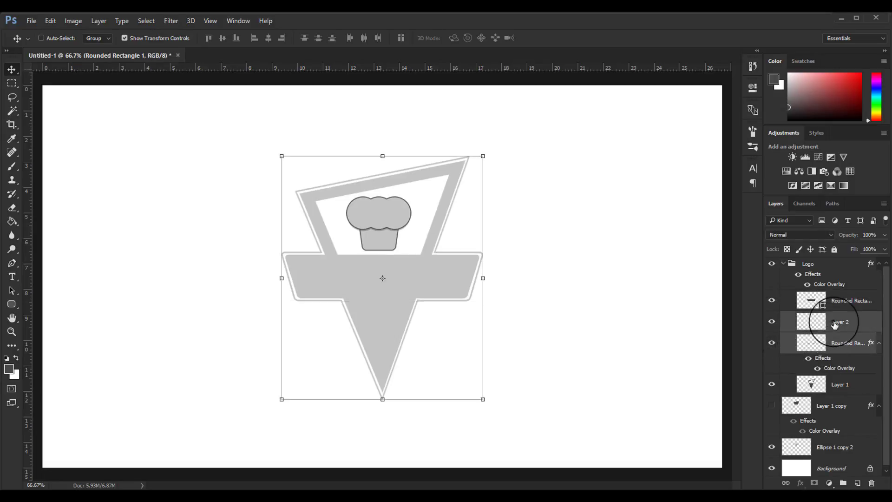
key("ctrl+e")
right_click(836, 324)
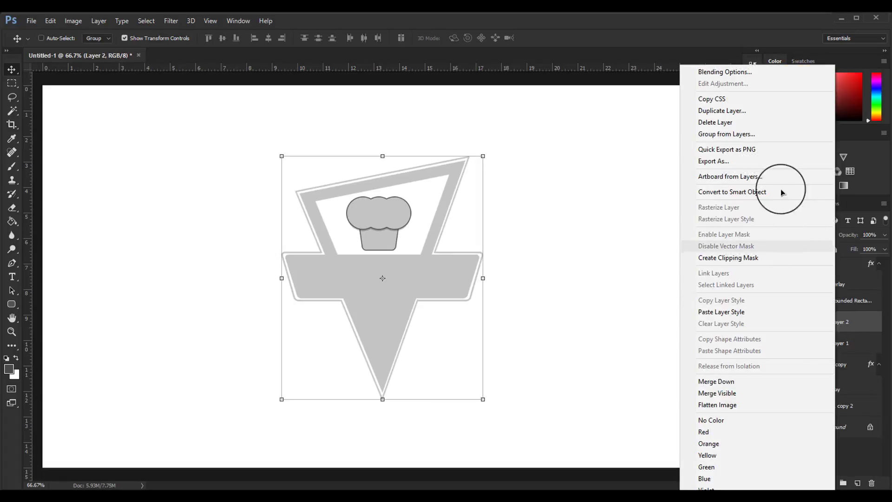
left_click(709, 66)
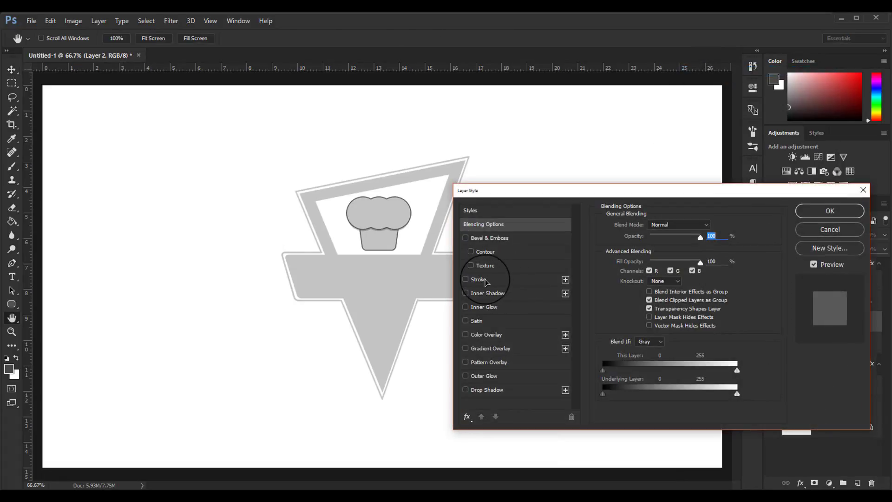
left_click(486, 279)
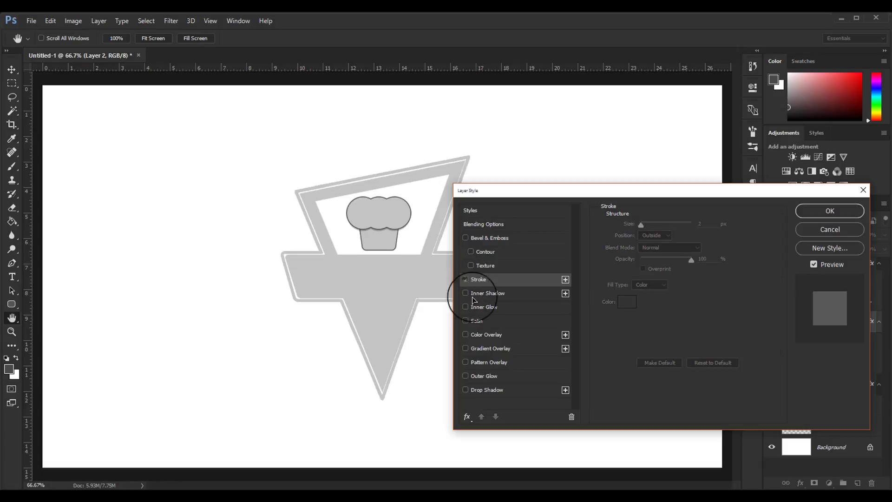
left_click(465, 279)
left_click(477, 334)
left_click(712, 226)
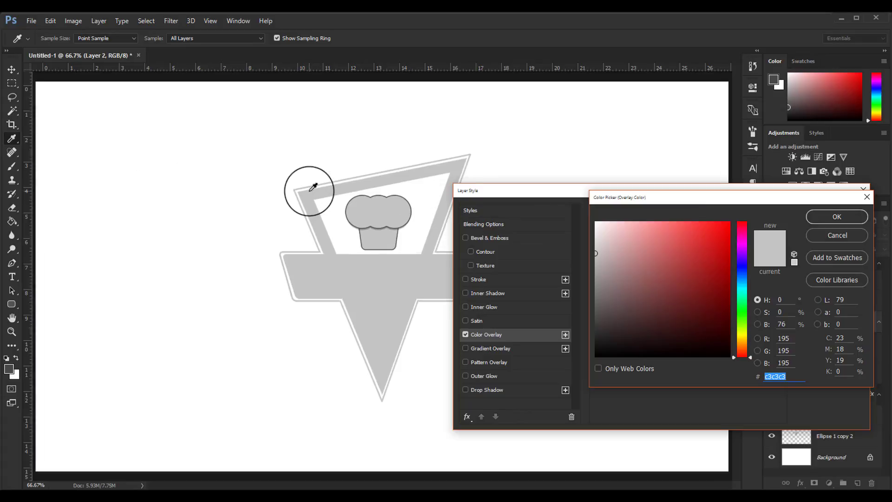
key("ctrl+plus")
key("ctrl+plus")
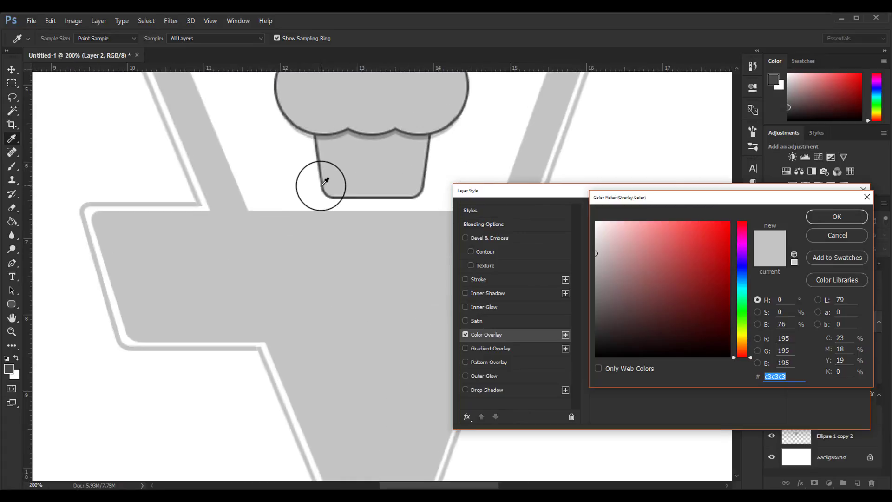
left_click_drag(324, 184, 770, 276)
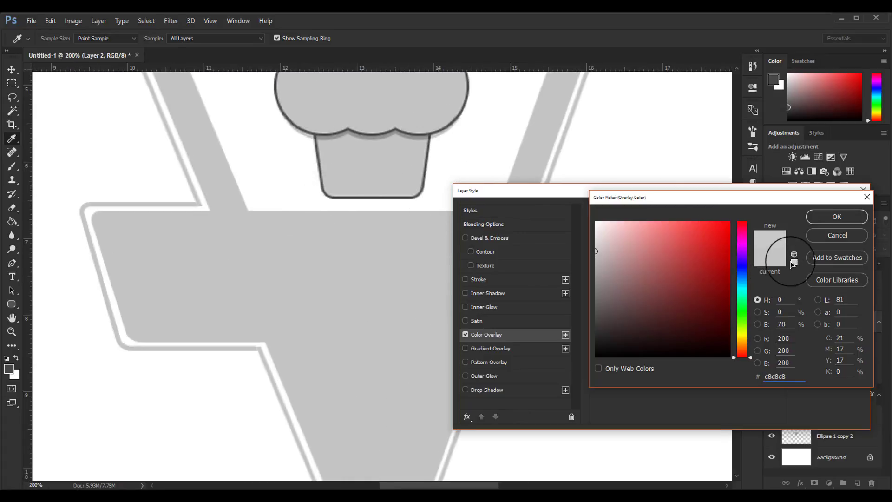
left_click(838, 236)
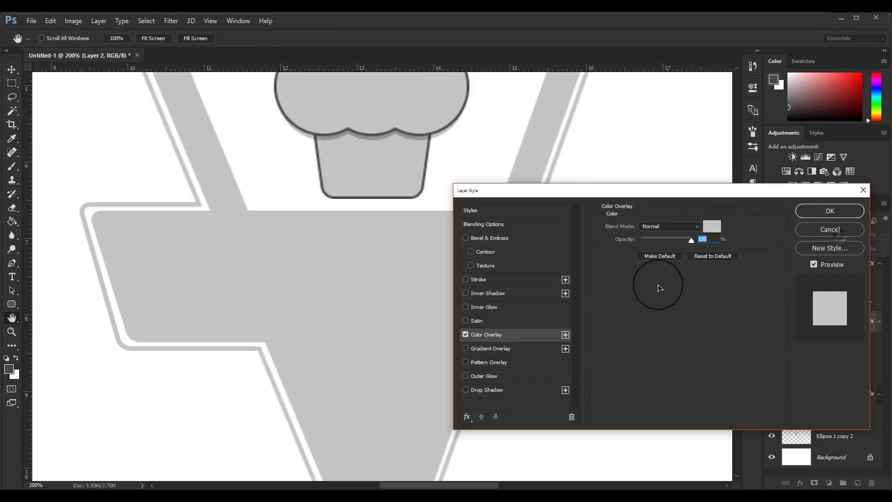
left_click(463, 338)
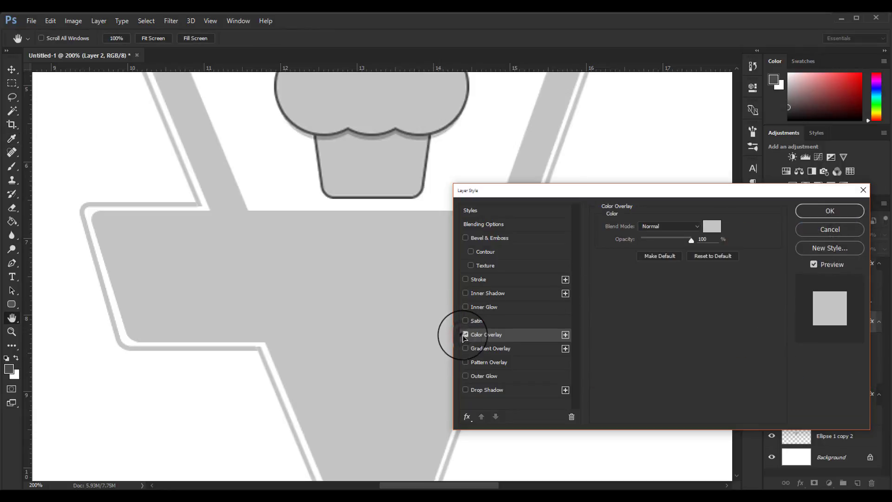
left_click(830, 229)
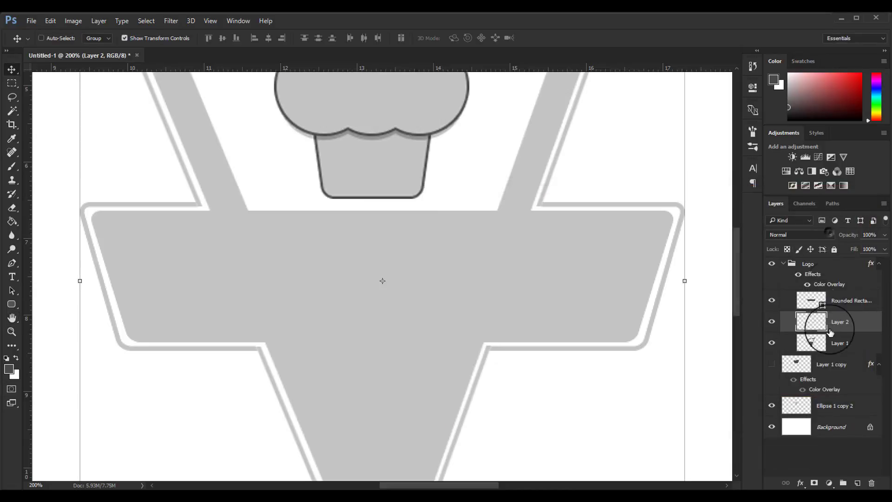
left_click(772, 322)
left_click(772, 322)
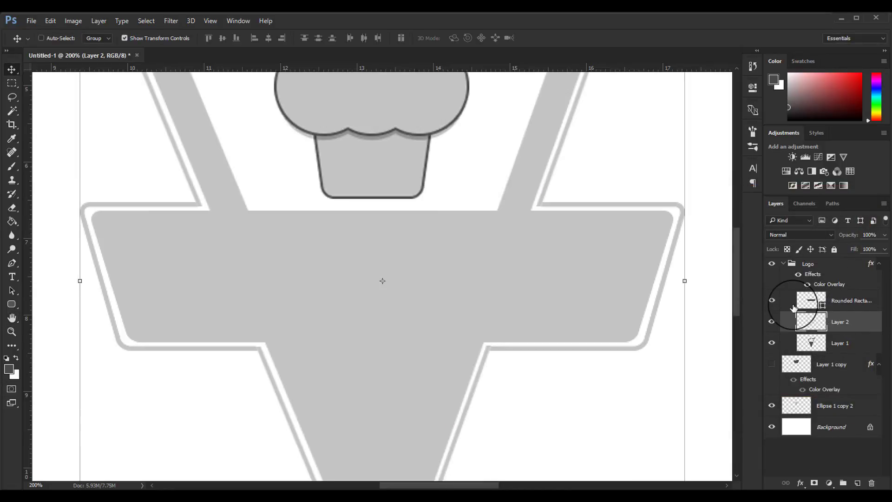
key("ctrl+minus")
key("ctrl+minus")
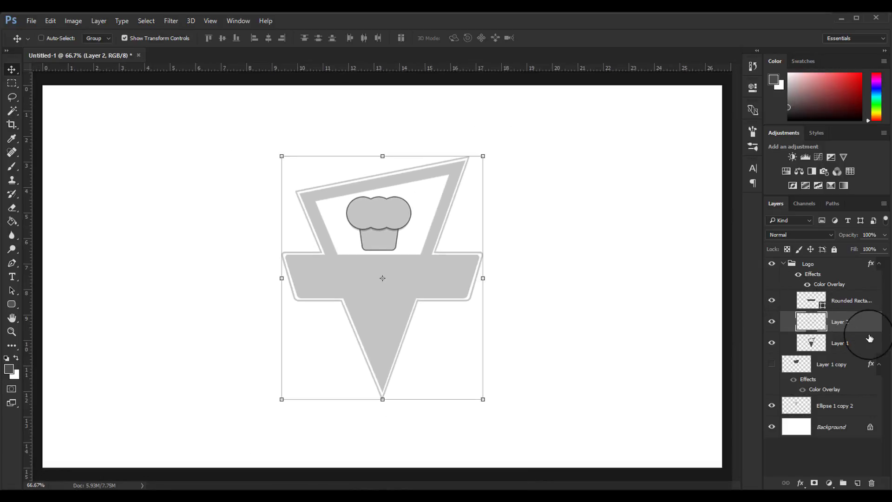
Abandon a Color Overlay on Layer 2, then drag Layer 2 above the Logo group.
right_click(845, 329)
left_click(707, 71)
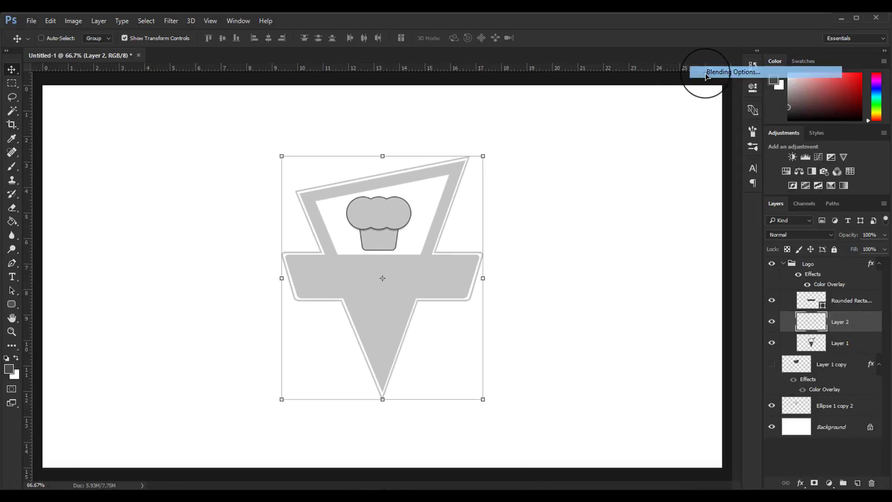
left_click(485, 334)
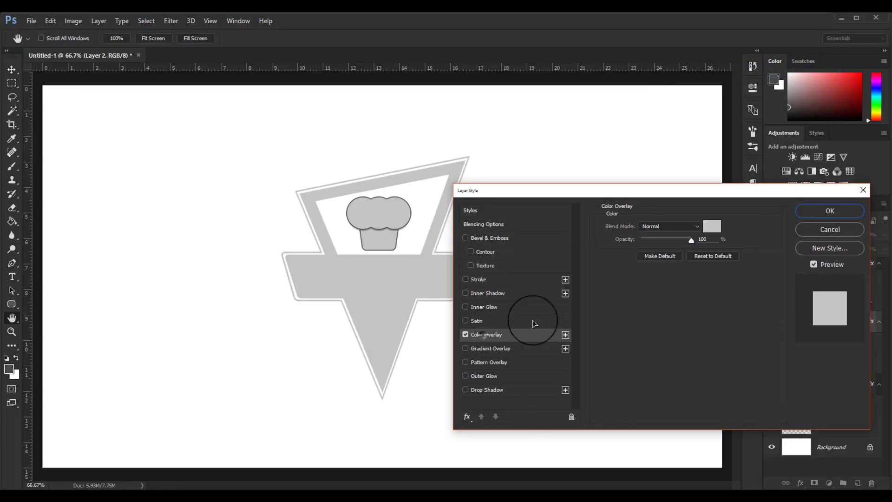
left_click(711, 229)
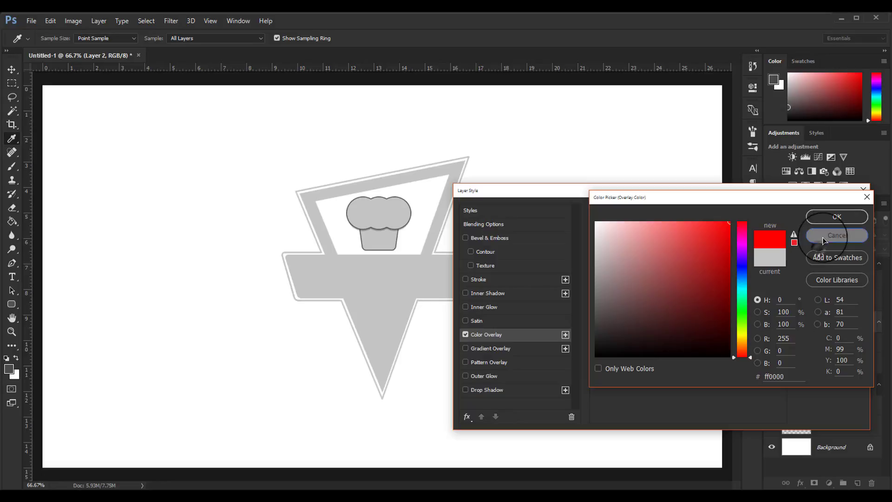
left_click(837, 216)
left_click(804, 233)
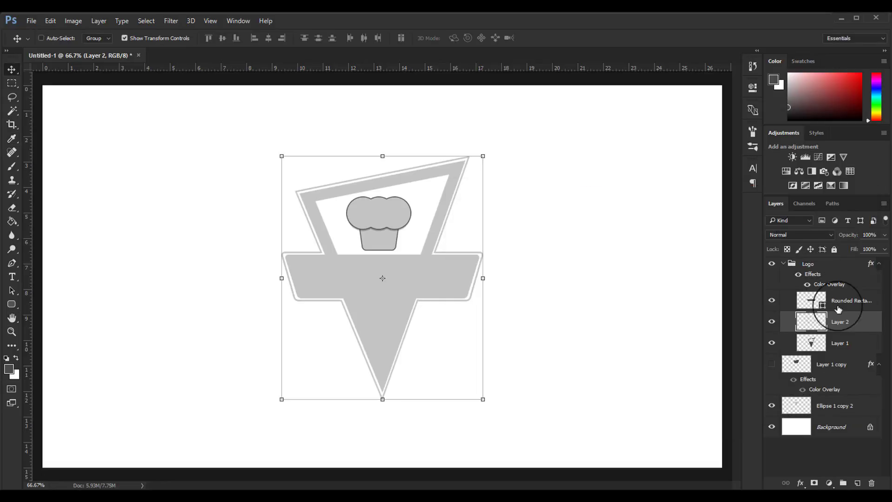
left_click_drag(838, 309, 830, 271)
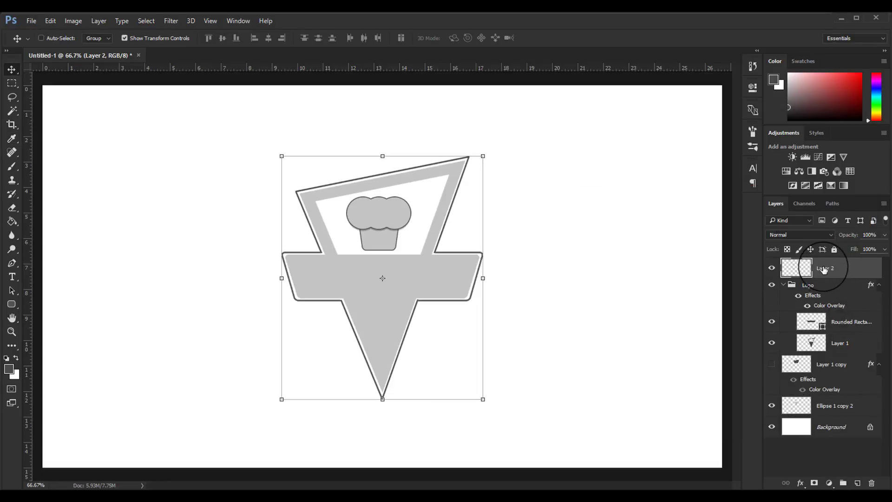
key("ctrl")
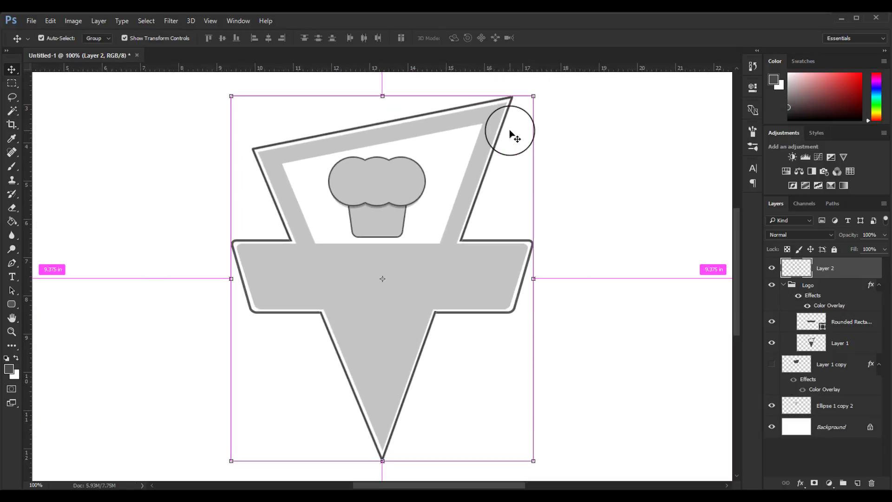
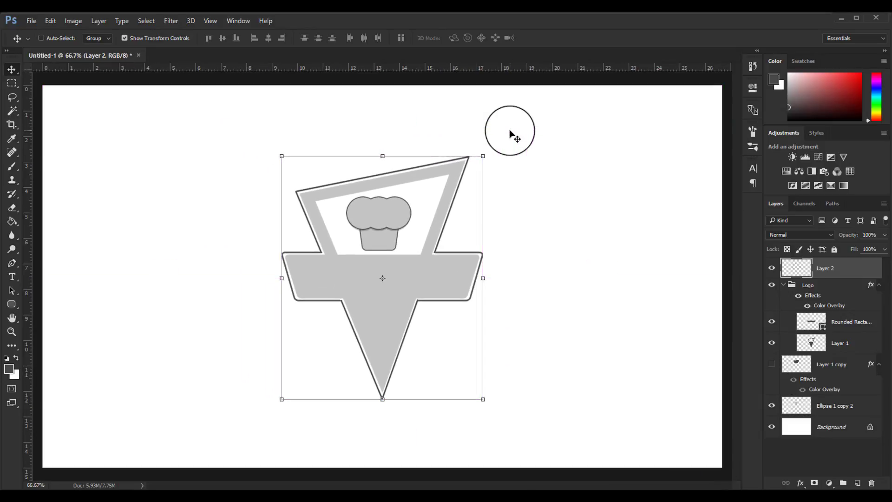
Hide the transform controls and zoom in on the logo.
left_click(147, 41)
key("ctrl")
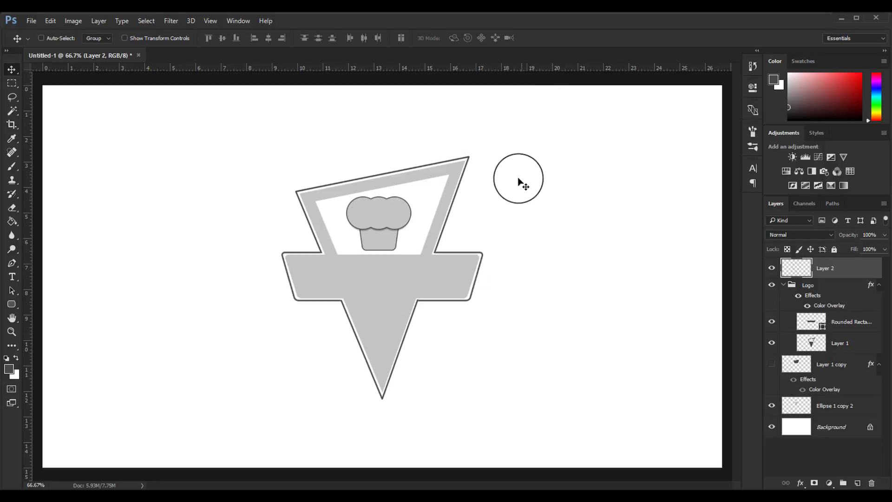
key("ctrl+plus")
key("ctrl+plus")
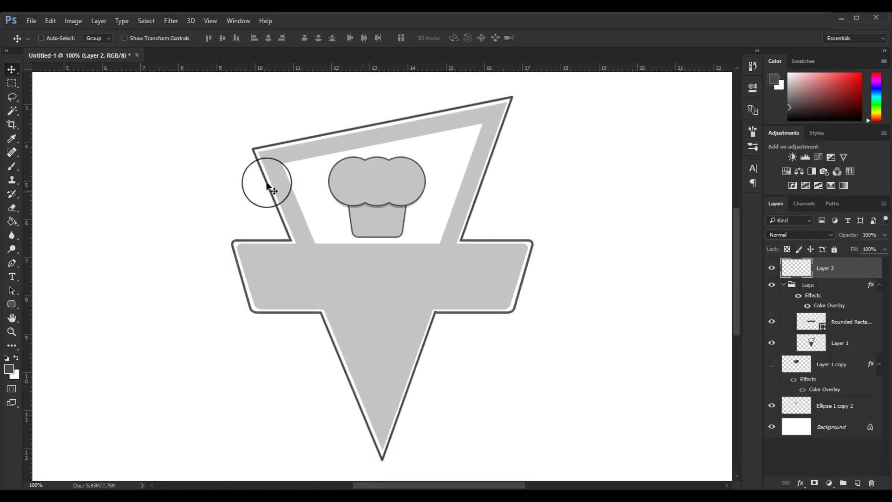
Type BROTHERS in dark grey #474747 on a new text layer.
left_click(12, 277)
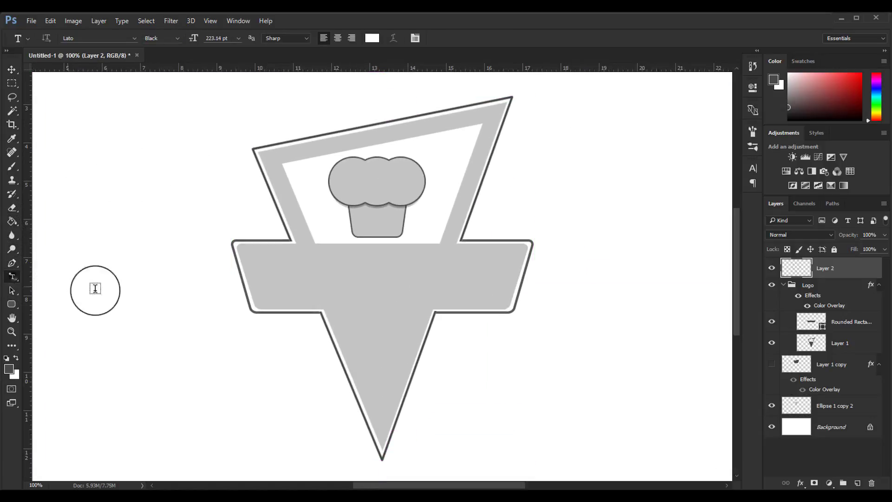
left_click(139, 316)
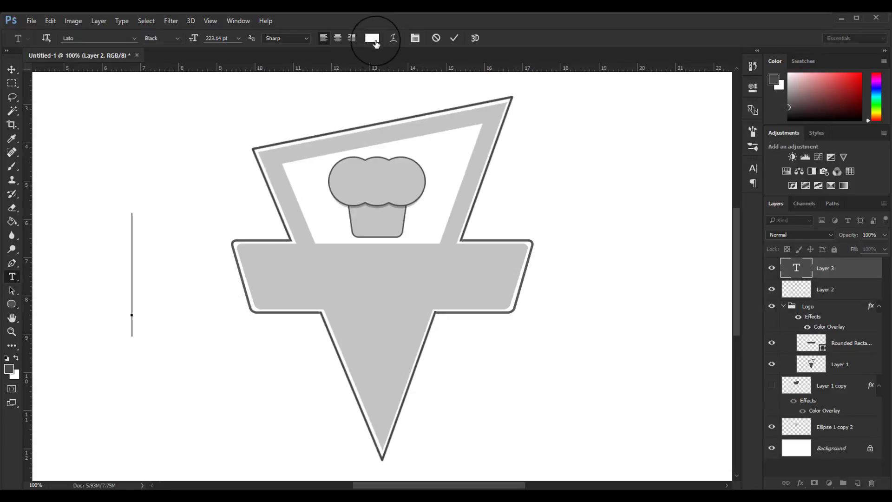
left_click(374, 40)
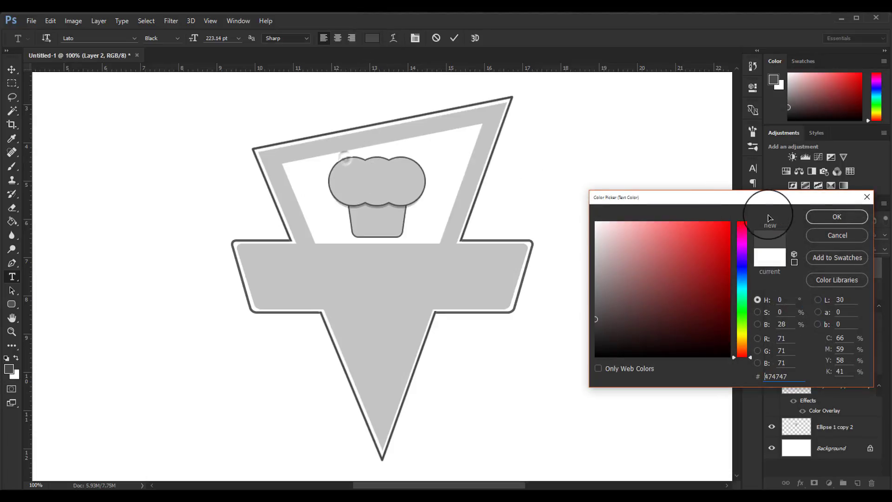
left_click(809, 216)
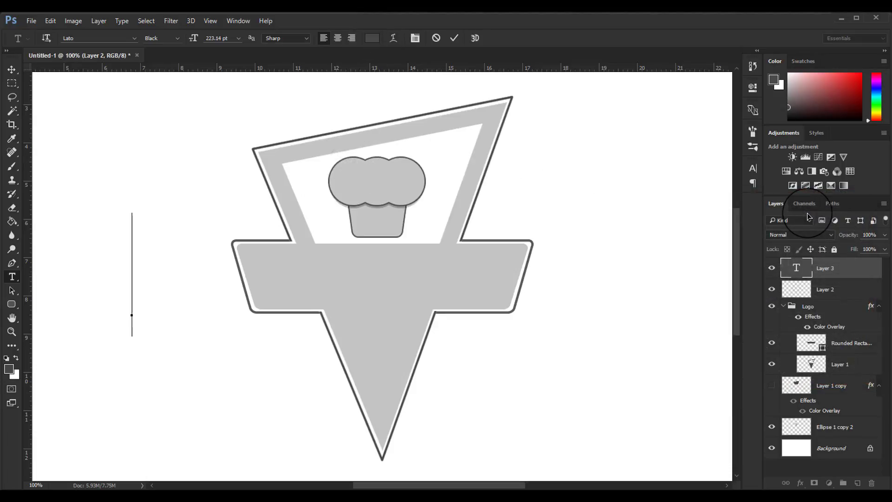
type("Br")
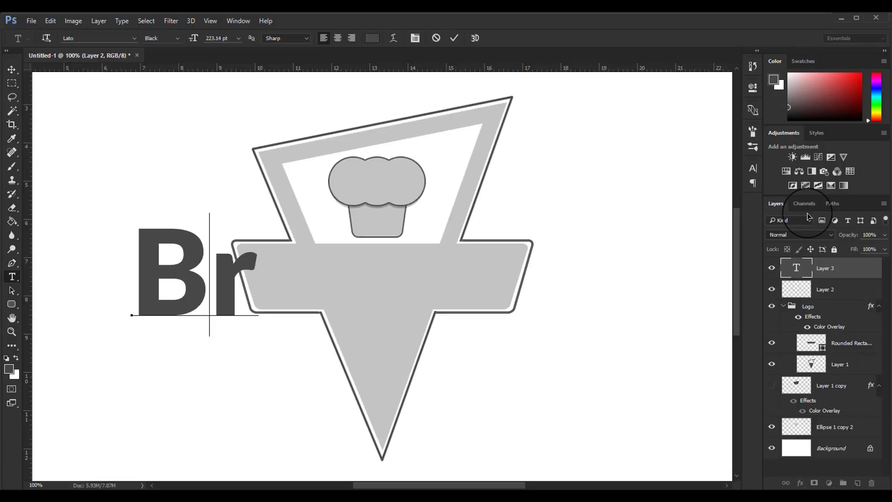
key("BackSpace")
type("ROT")
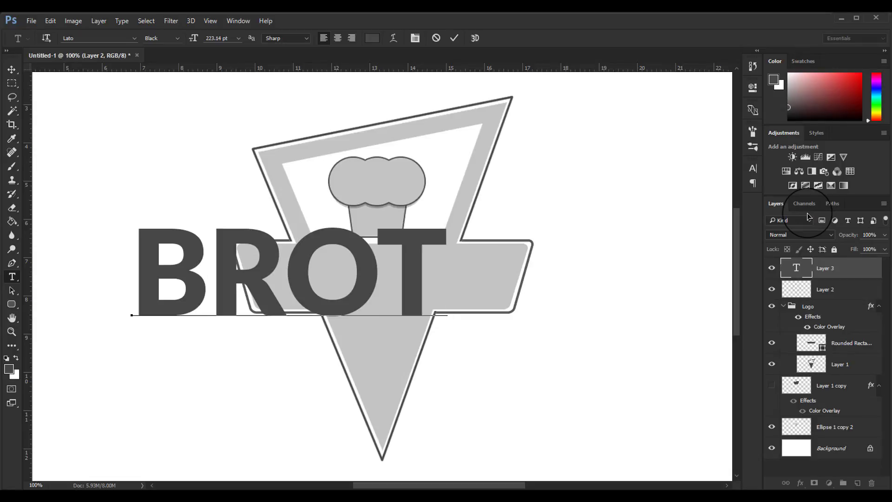
type("HERS")
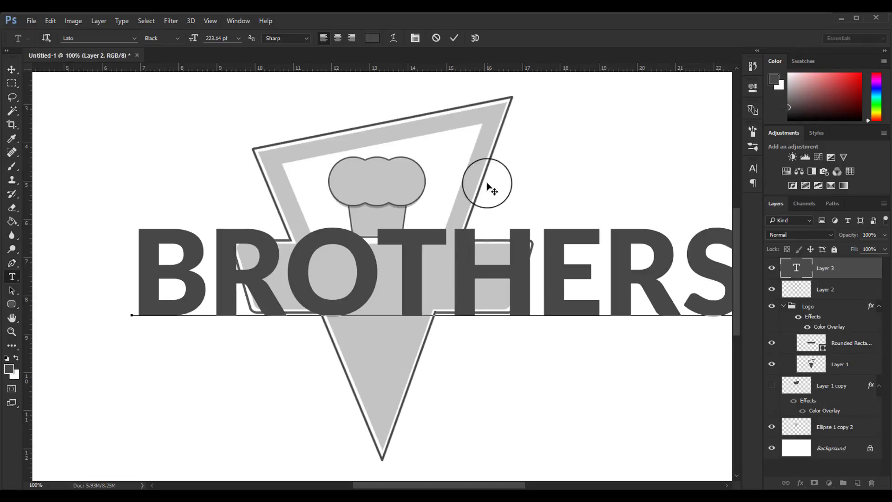
Set BROTHERS in a bold condensed font and commit it.
double_click(279, 248)
left_click(98, 37)
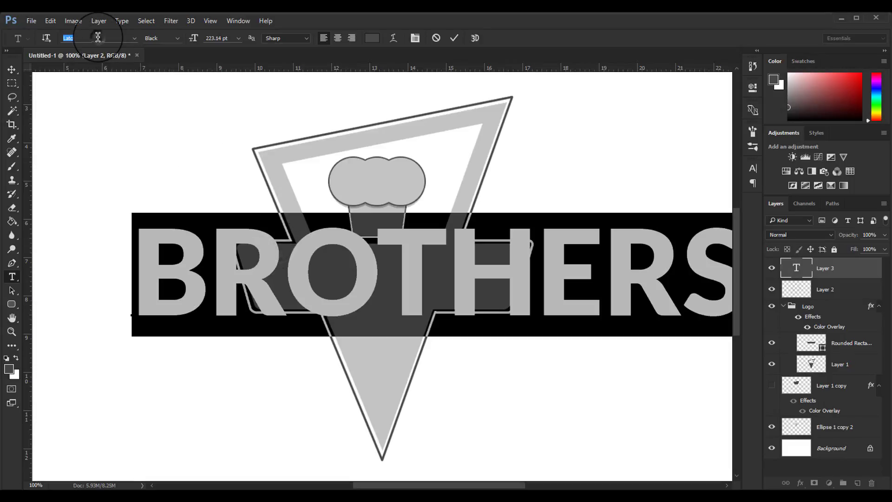
key("Down")
key("Down")
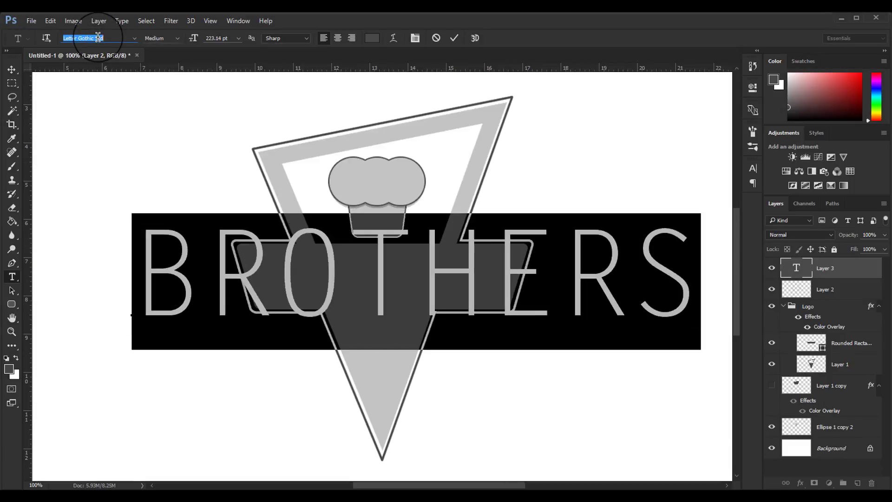
key("Down")
key("Down")
key("Down")
key("Down")
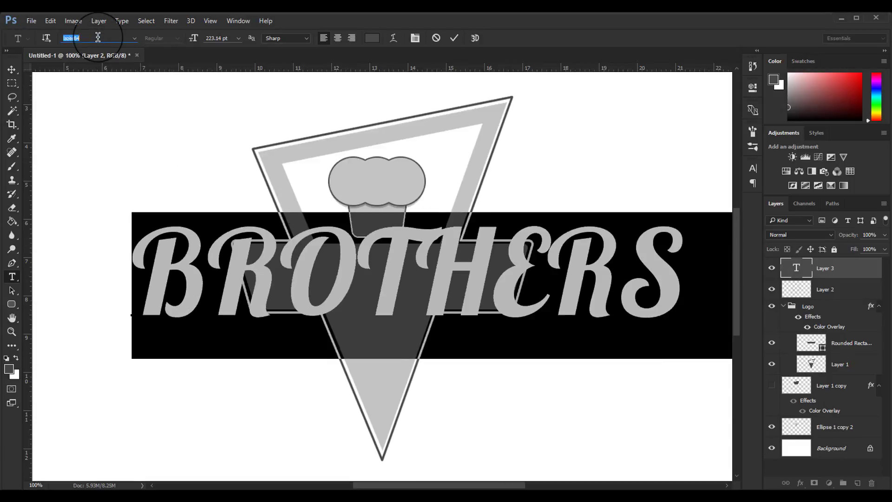
key("Down")
key("Down")
key("Down")
key("Down")
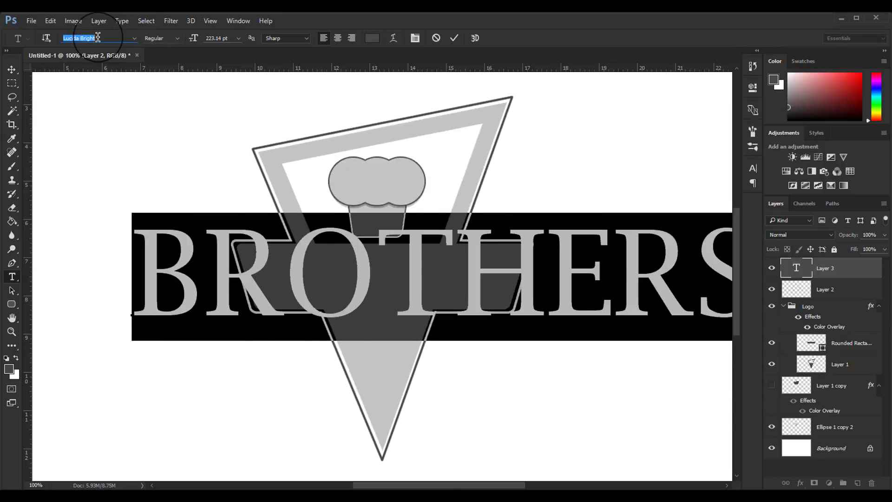
key("Escape")
key("v")
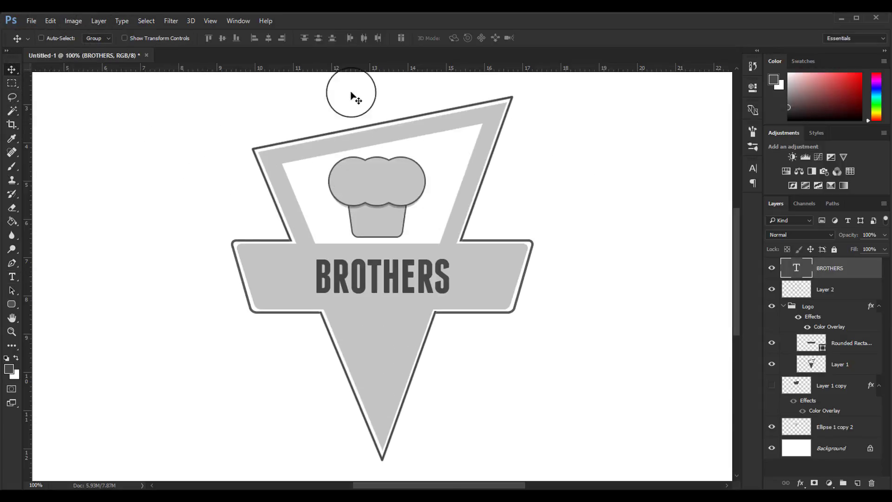
Increase BROTHERS tracking to 180 and recentre it on the banner.
left_click(12, 277)
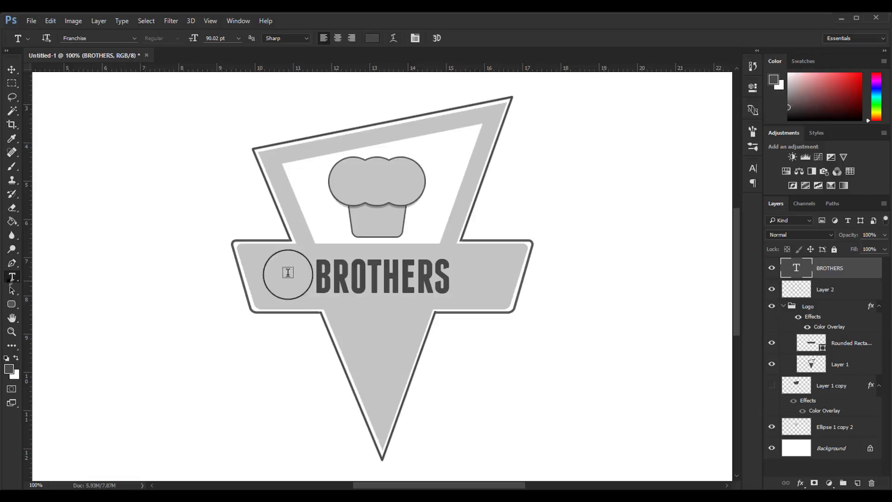
double_click(341, 265)
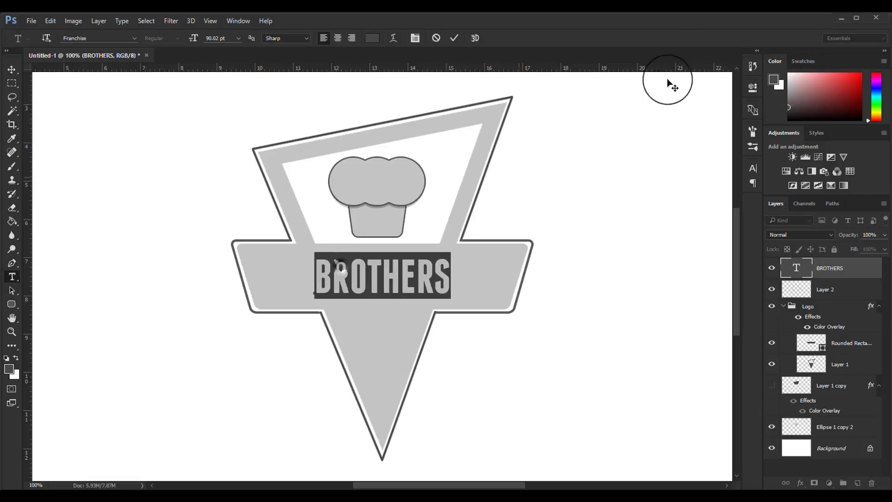
left_click(755, 168)
left_click_drag(696, 210, 702, 210)
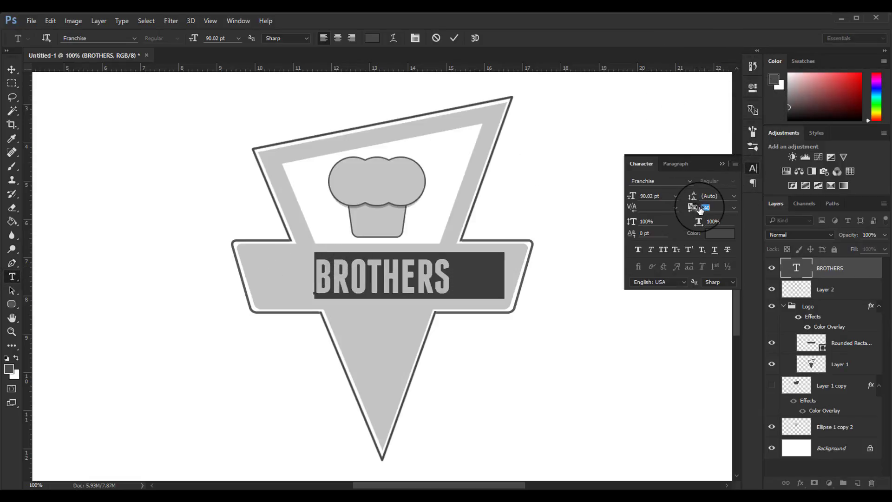
left_click(722, 164)
left_click(12, 69)
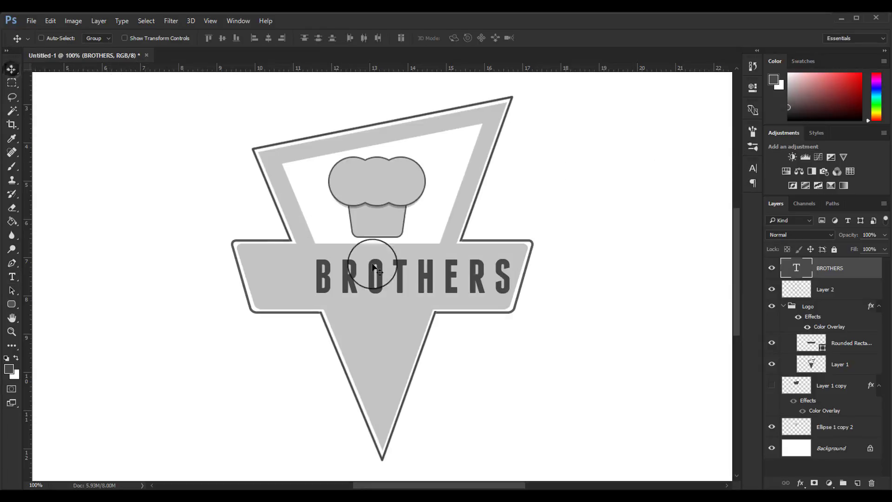
left_click_drag(429, 276, 399, 276)
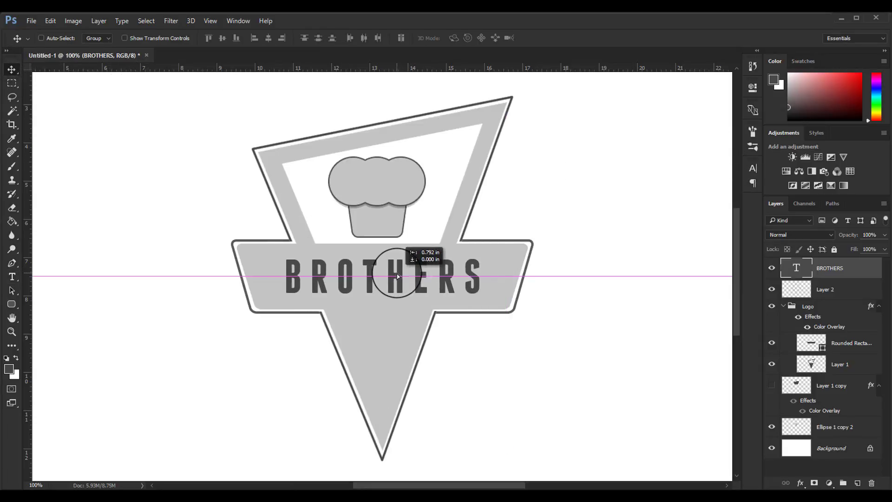
left_click_drag(399, 276, 397, 276)
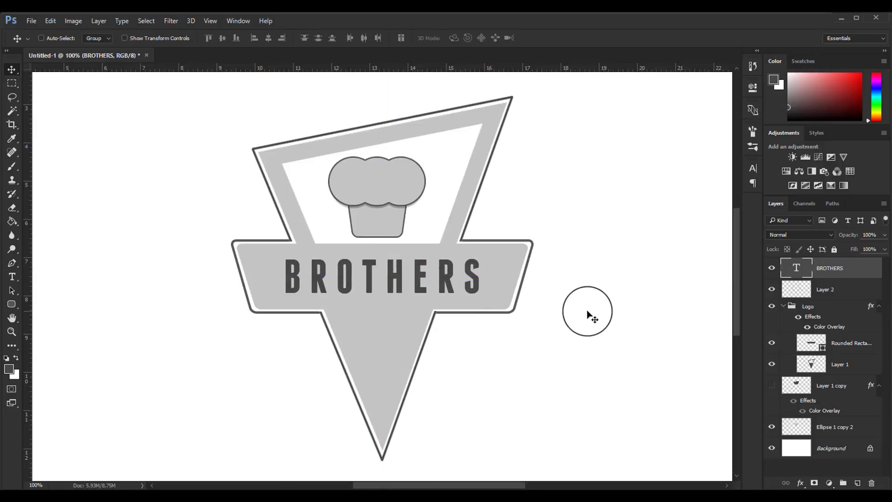
key("ctrl+plus")
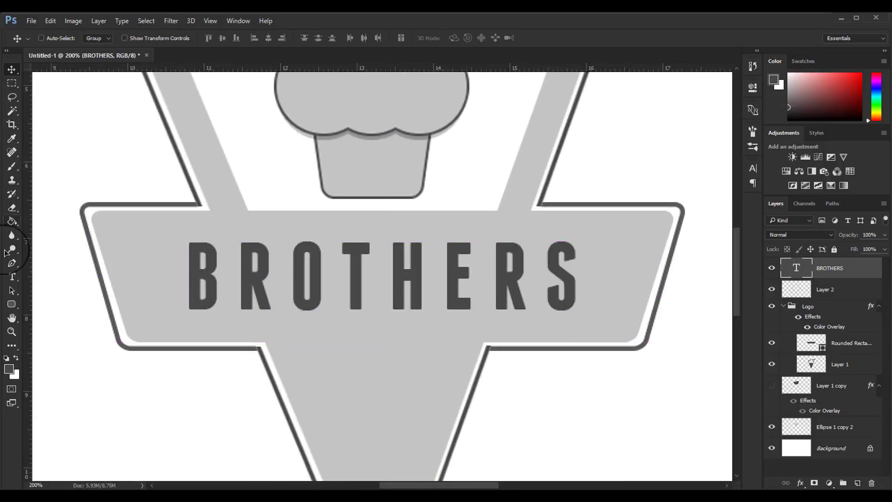
Type RESTURENTS at 72 pt on a new text layer below BROTHERS.
left_click(13, 278)
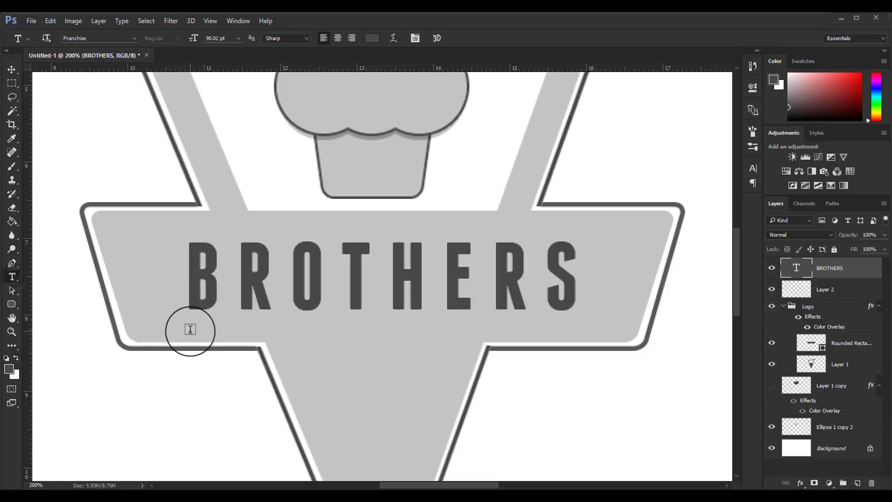
left_click(126, 388)
type("R")
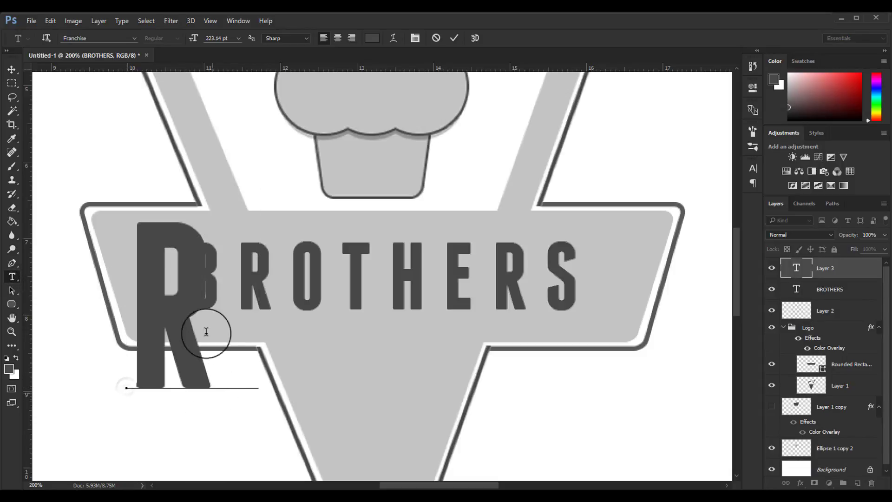
double_click(144, 276)
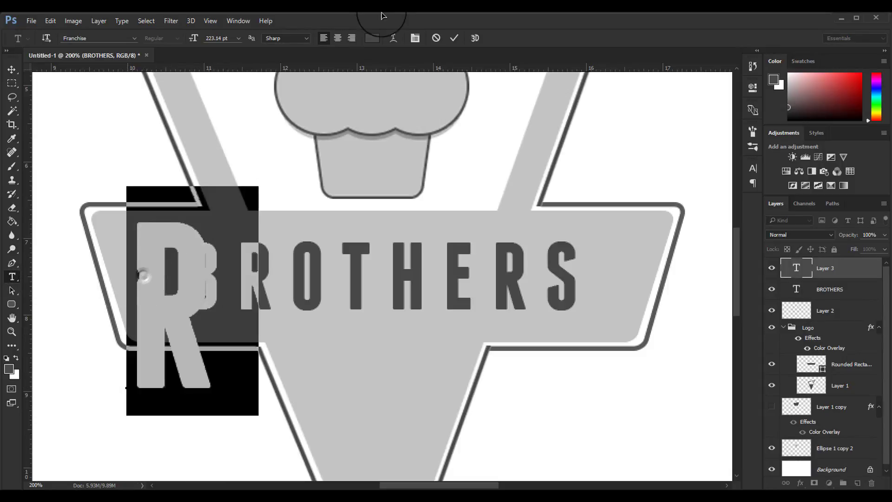
left_click(416, 39)
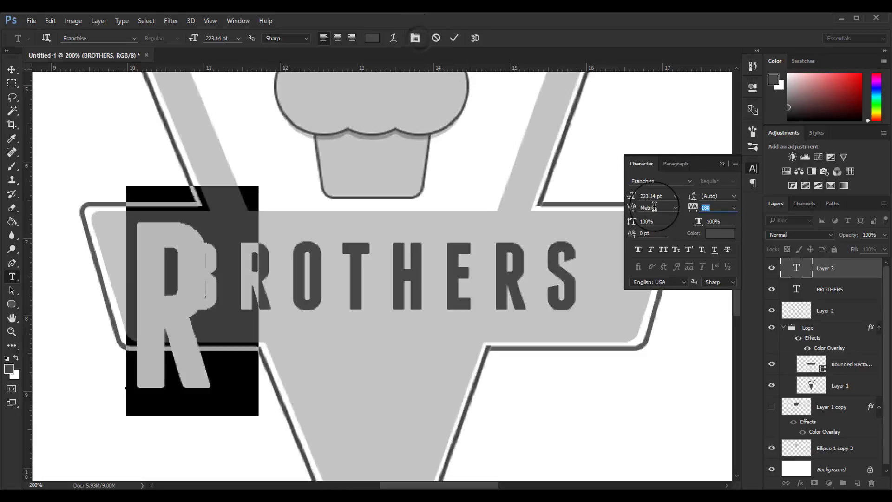
left_click(677, 196)
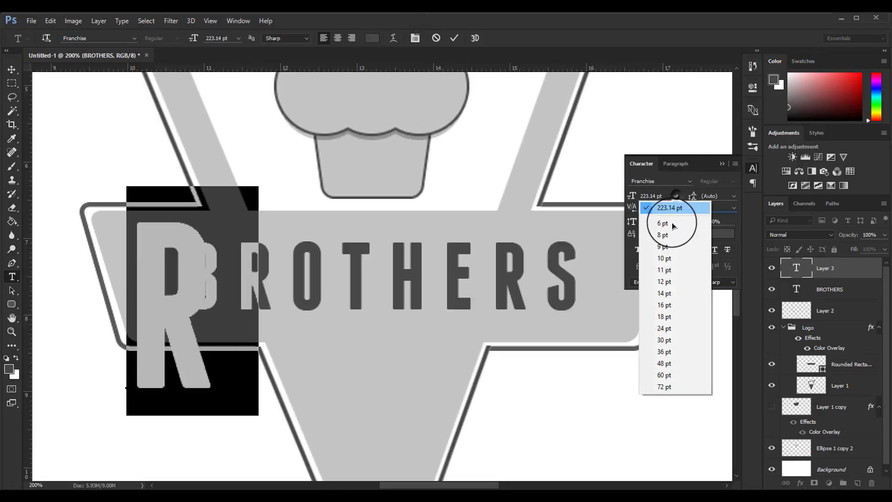
left_click(674, 317)
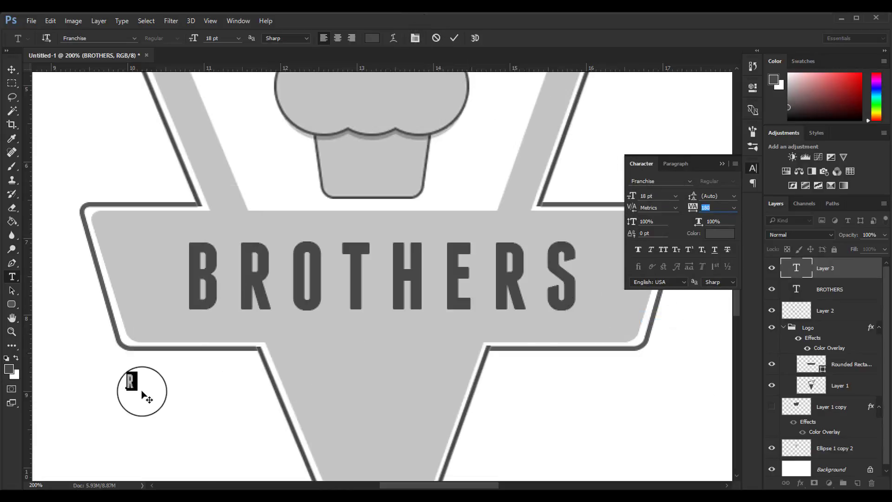
type("RR")
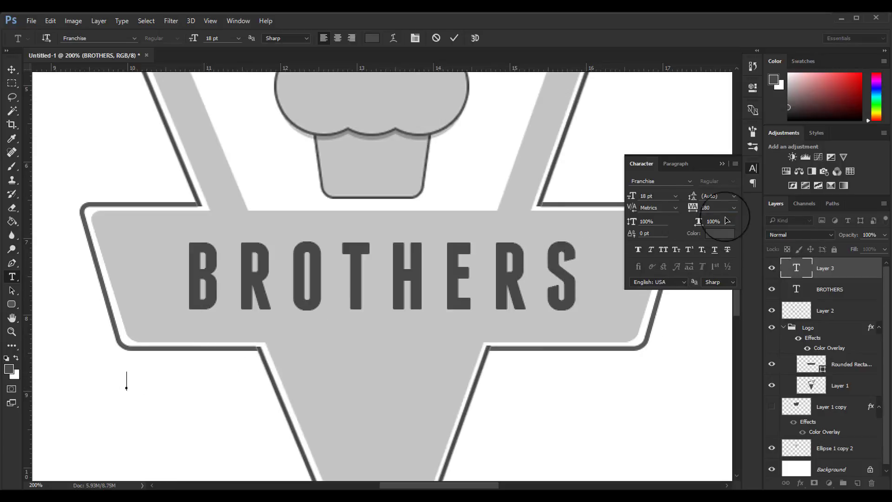
left_click(669, 196)
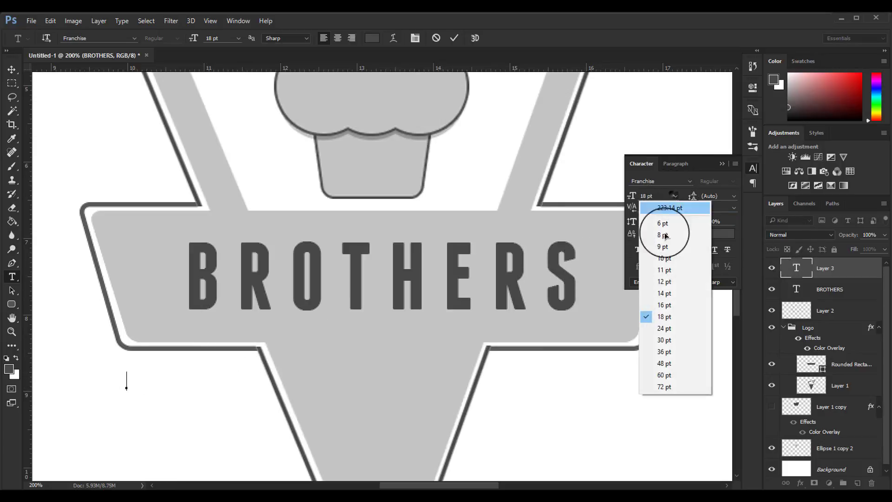
left_click(666, 390)
type("REST")
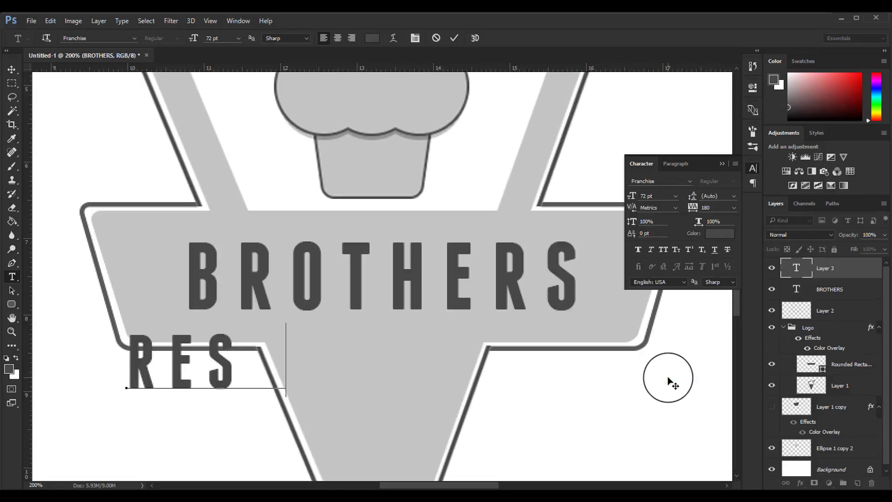
type("UREN")
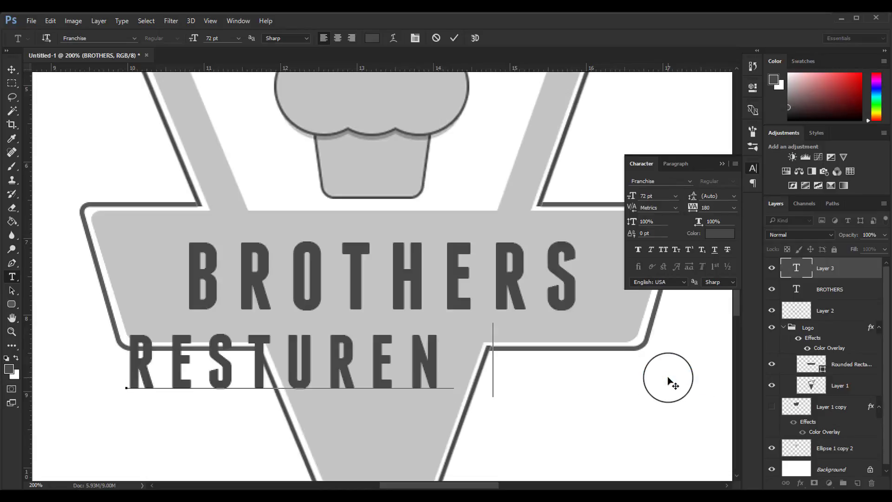
type("TS")
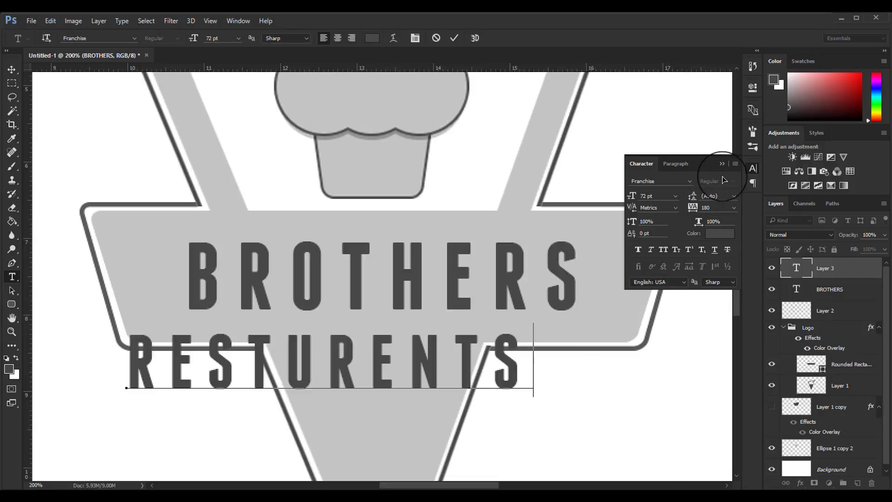
left_click(720, 165)
key("ctrl+minus")
key("ctrl+minus")
key("ctrl+minus")
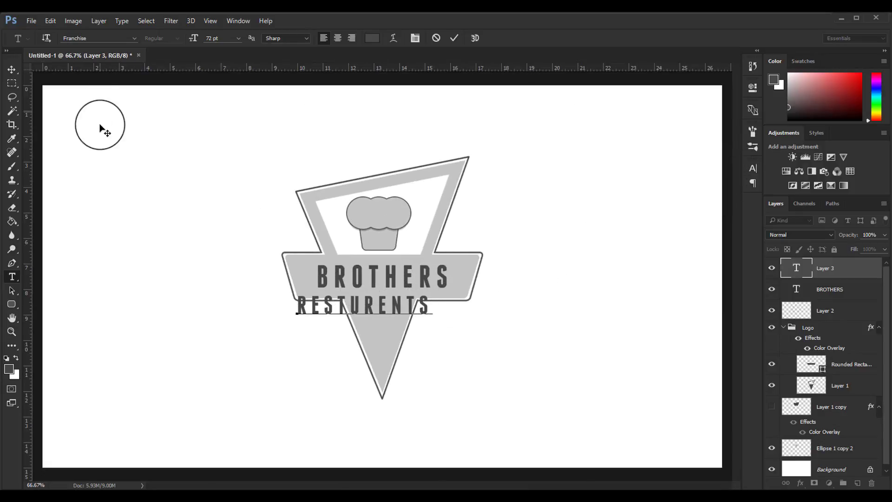
Scale RESTURENTS down to about 75% with Free Transform.
left_click(13, 70)
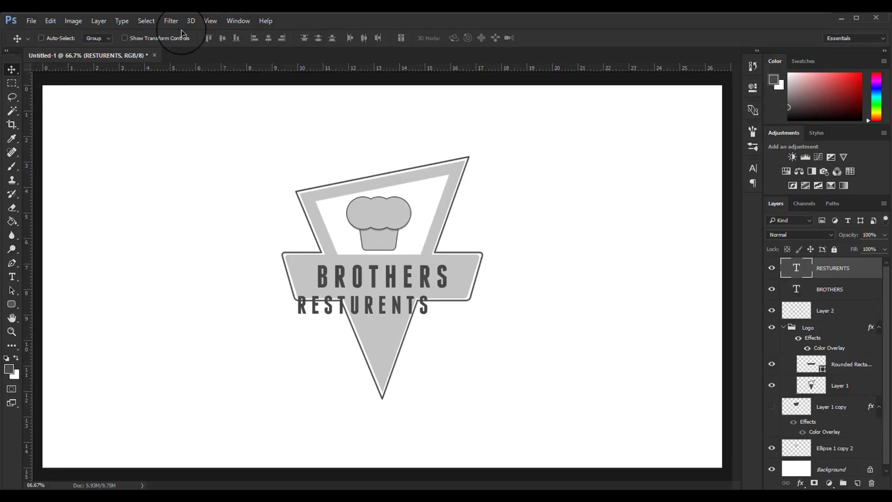
key("ctrl+t")
mouse_move(429, 316)
left_mouse_down()
mouse_move(357, 311)
mouse_move(403, 293)
left_mouse_up()
left_click(463, 38)
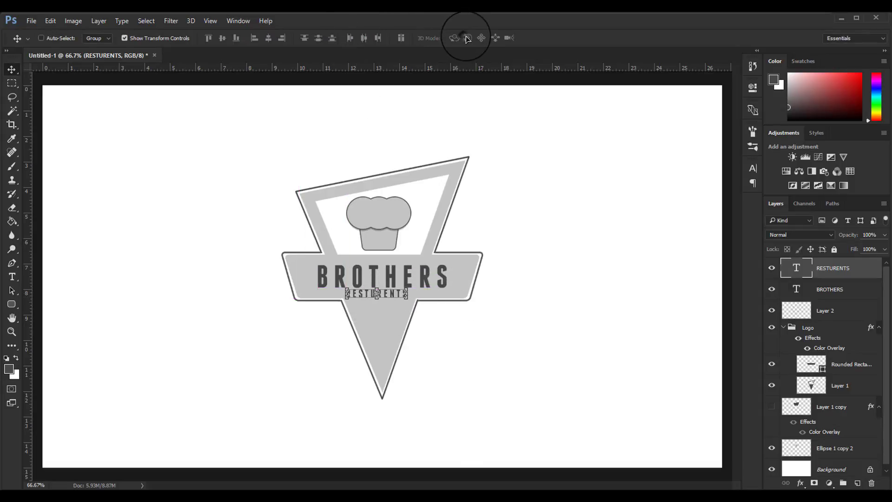
key("ctrl+plus")
key("ctrl+plus")
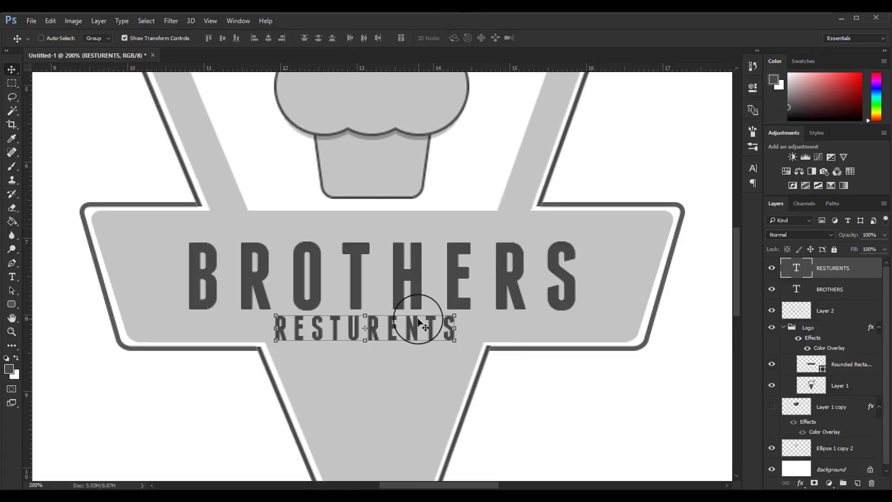
Centre RESTURENTS just beneath BROTHERS, nudging BROTHERS up slightly.
left_click_drag(423, 327, 440, 327)
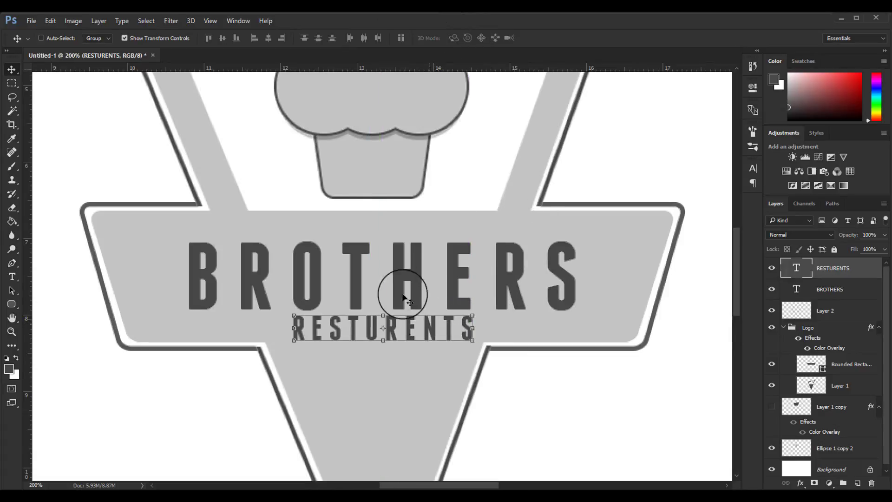
left_click(816, 288)
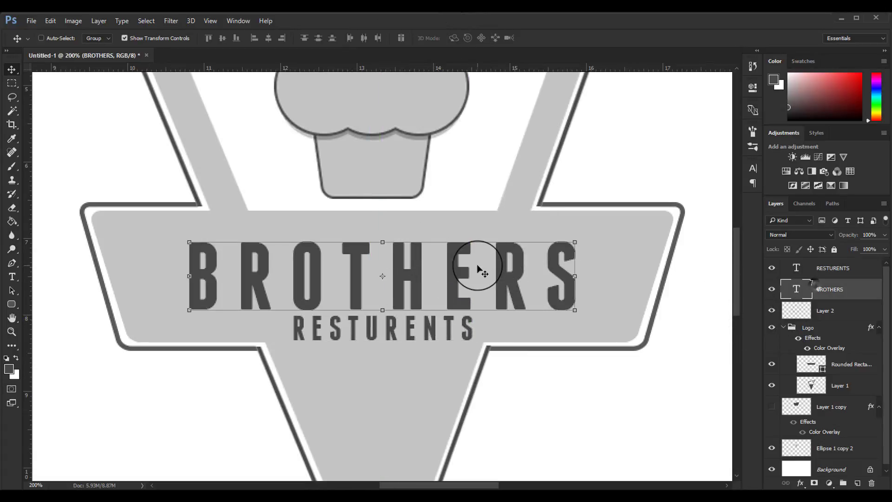
left_click_drag(478, 265, 478, 258)
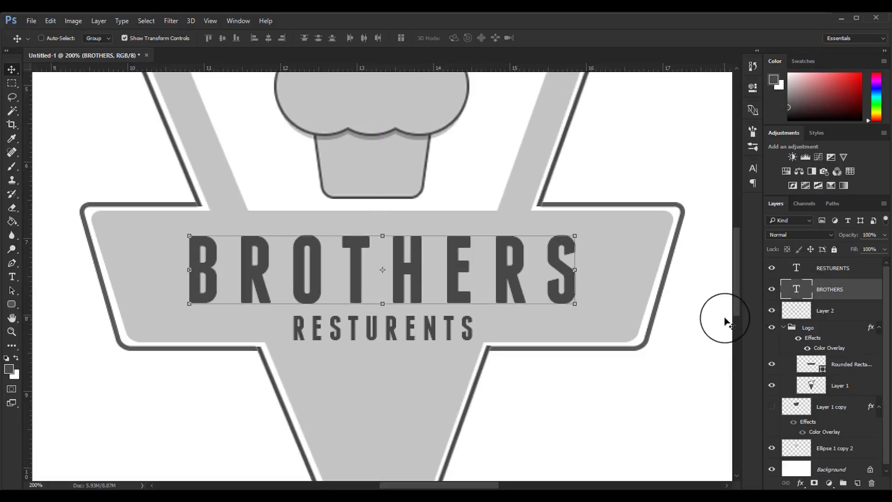
left_click(818, 268)
left_click_drag(400, 336, 404, 332)
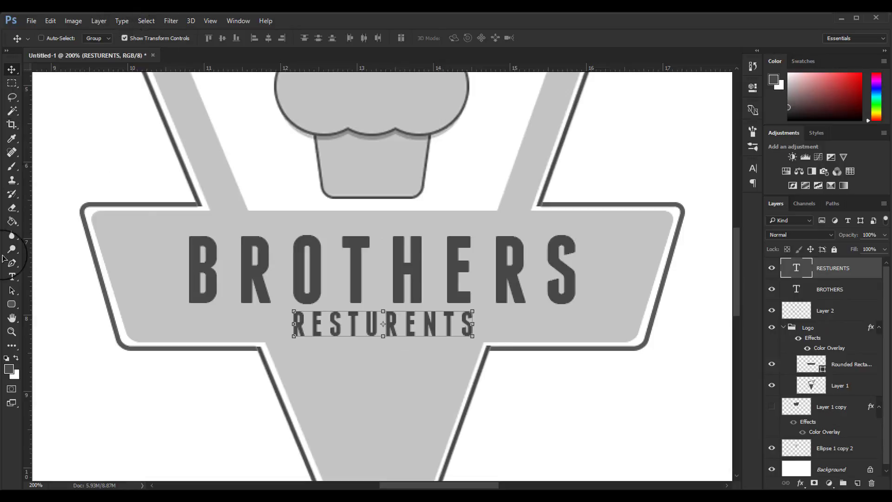
left_click(14, 277)
Widen the letter spacing of RESTURENTS and commit.
double_click(388, 323)
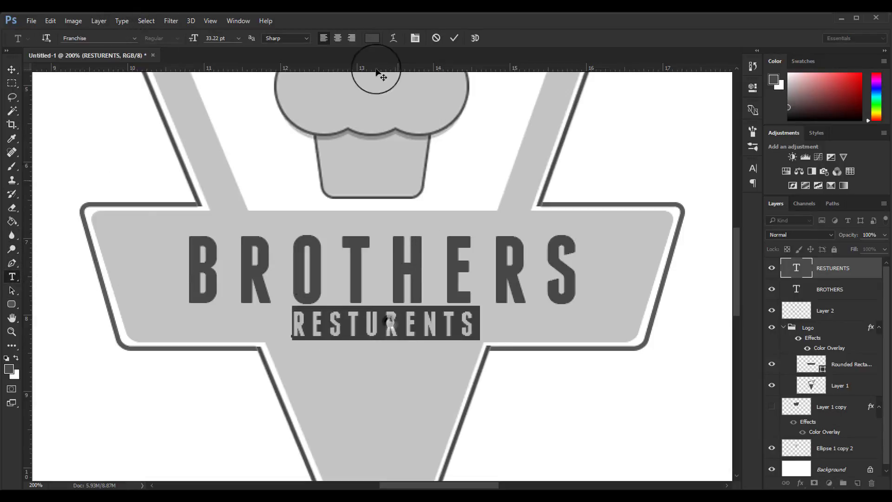
left_click(416, 38)
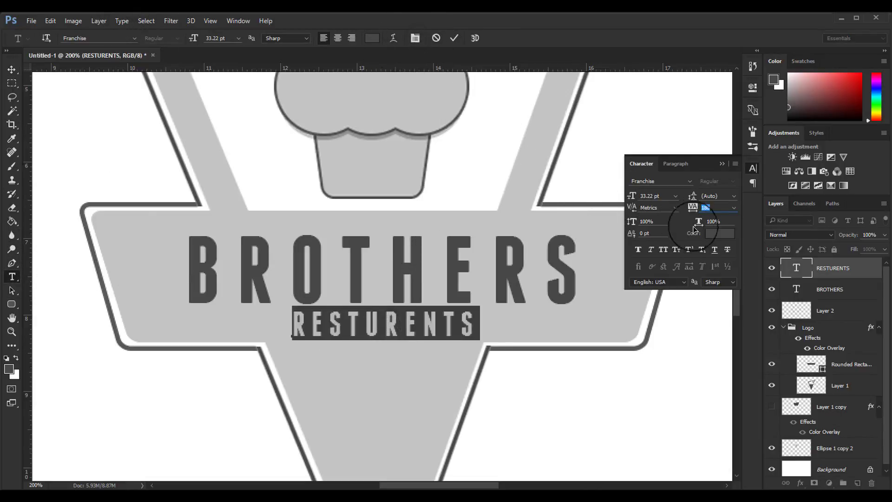
left_click_drag(693, 209, 710, 208)
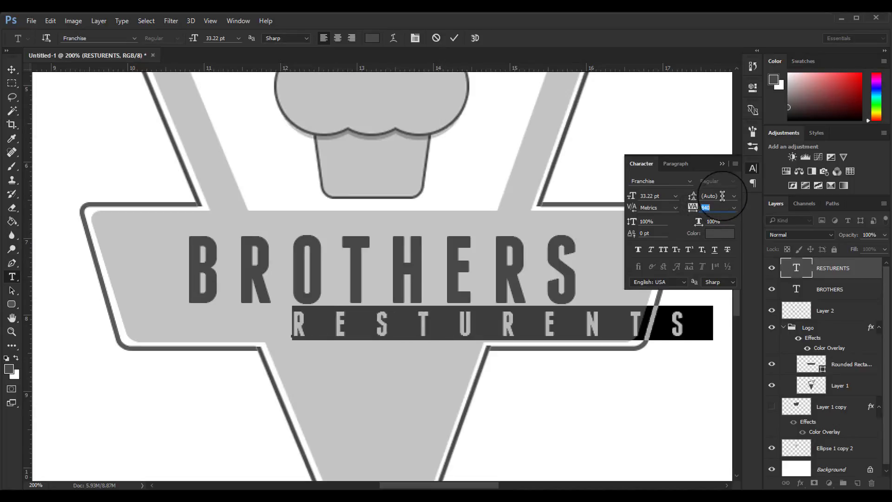
left_click(723, 164)
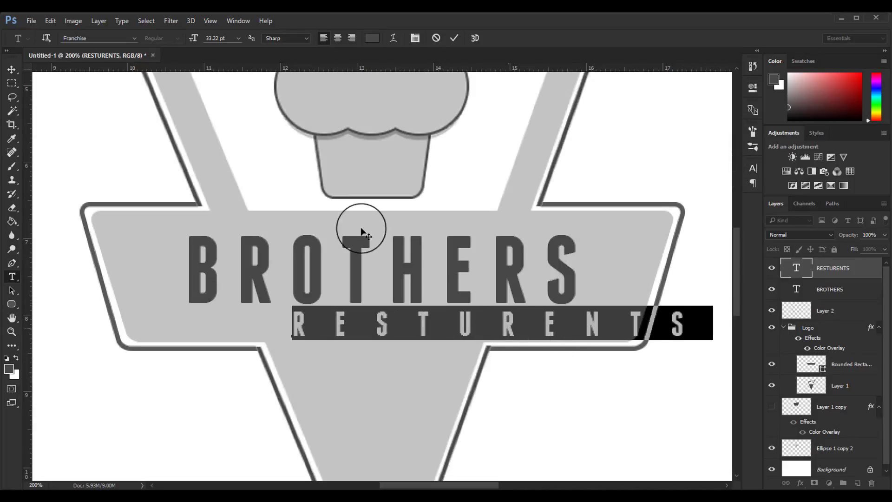
key("ctrl+Return")
Centre the widened RESTURENTS beneath BROTHERS within the banner.
key("v")
left_click_drag(428, 318, 322, 320)
scroll(404, 309, "down", 2)
scroll(404, 308, "down", 2)
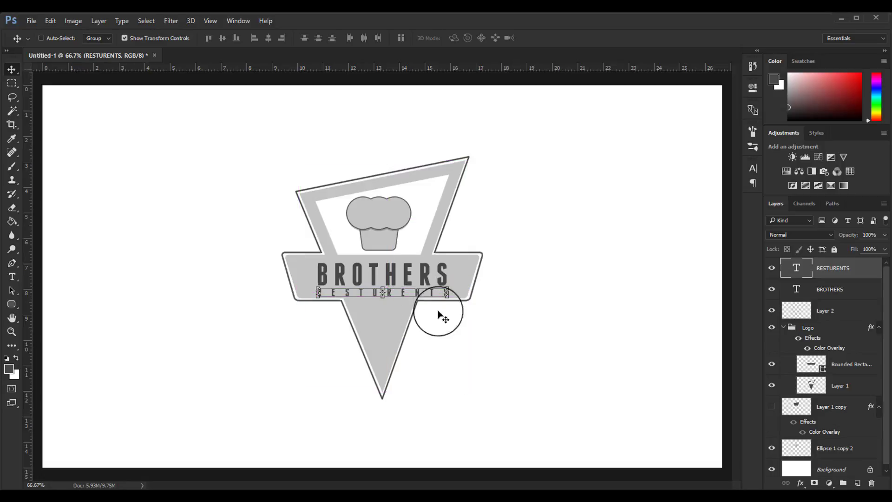
left_click(147, 39)
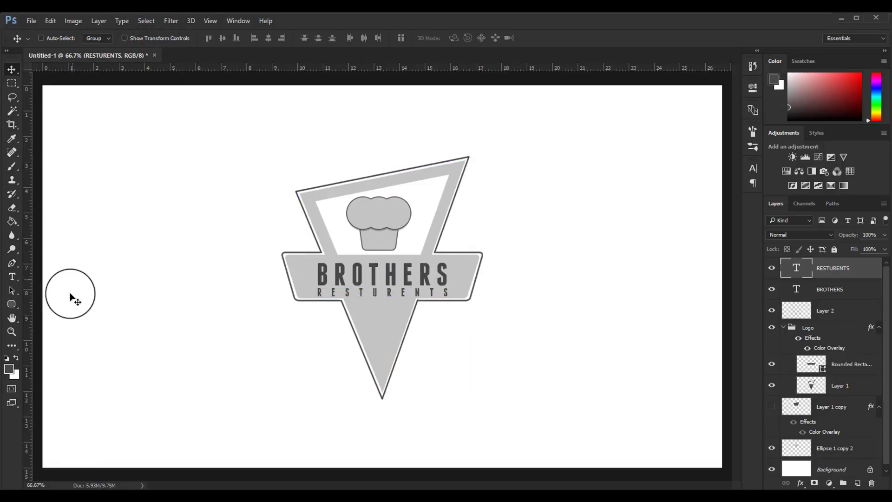
left_click(13, 277)
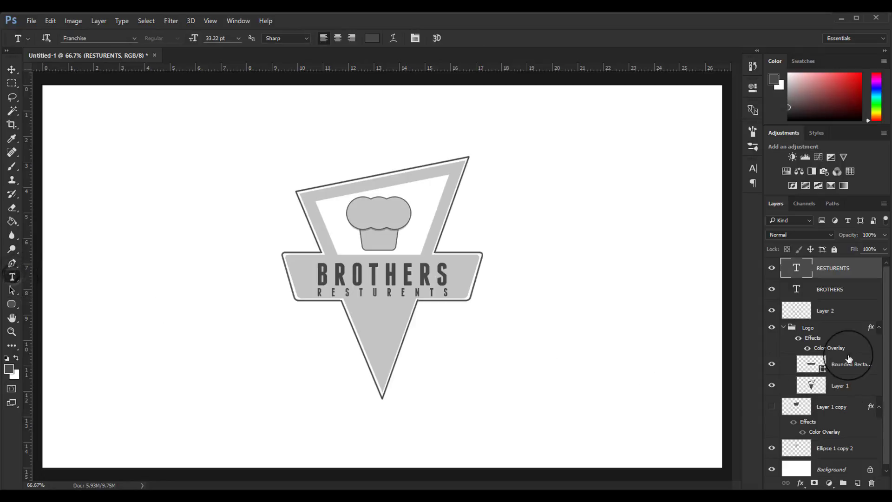
Lower the BROTHERS tracking and recentre it above RESTURENTS.
left_click(838, 290)
double_click(382, 273)
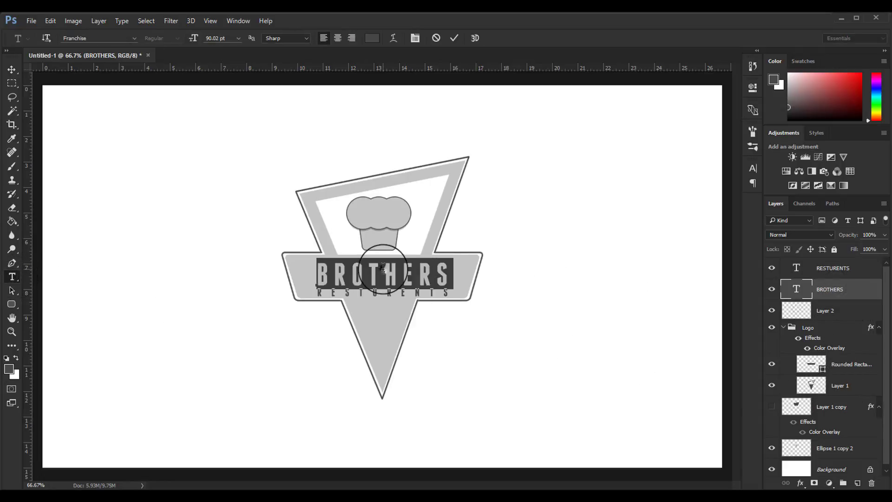
left_click(415, 38)
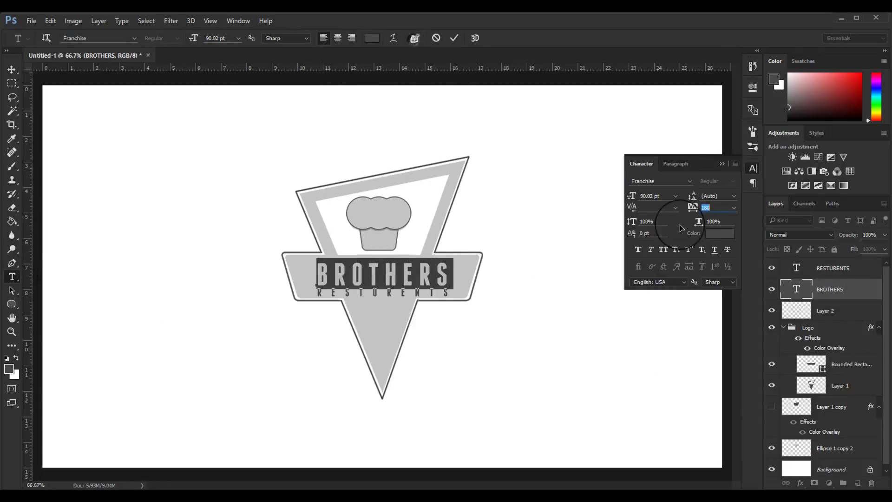
left_click(704, 207)
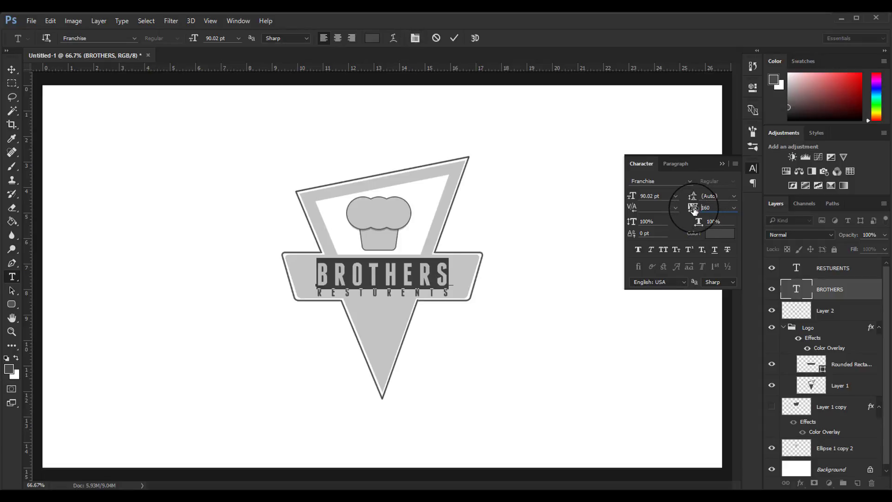
key("Return")
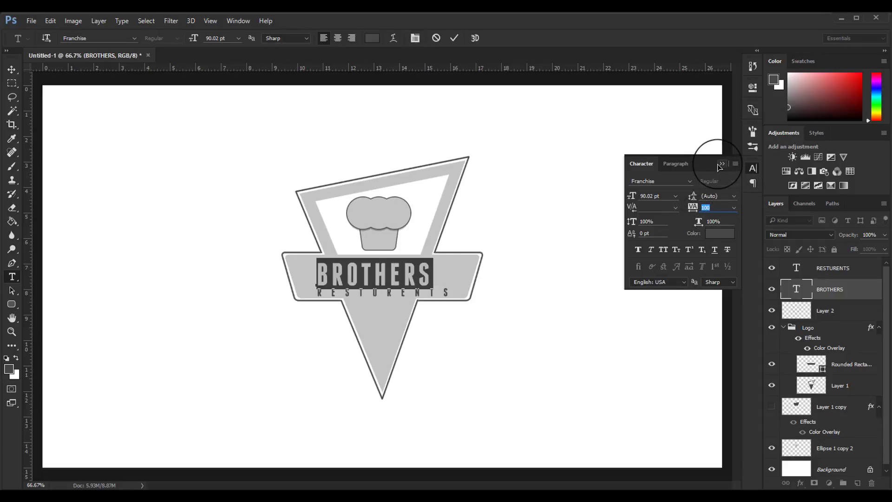
left_click(720, 164)
left_click(10, 70)
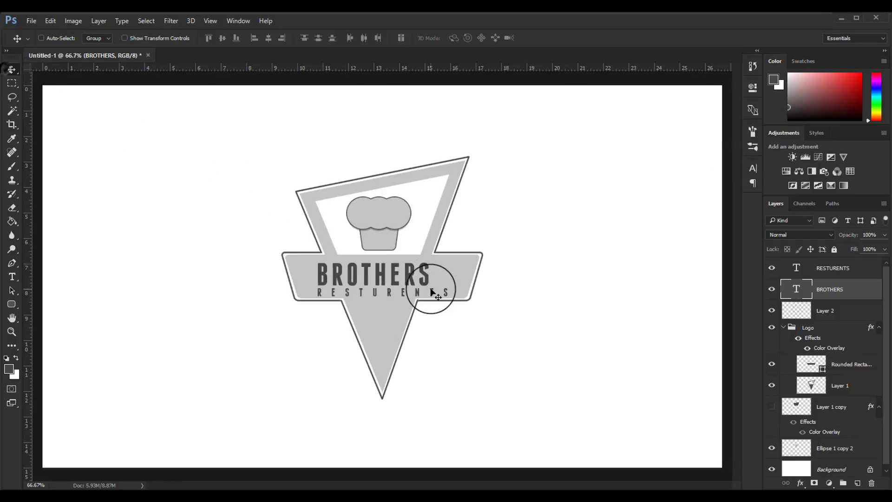
left_click_drag(395, 272, 400, 261)
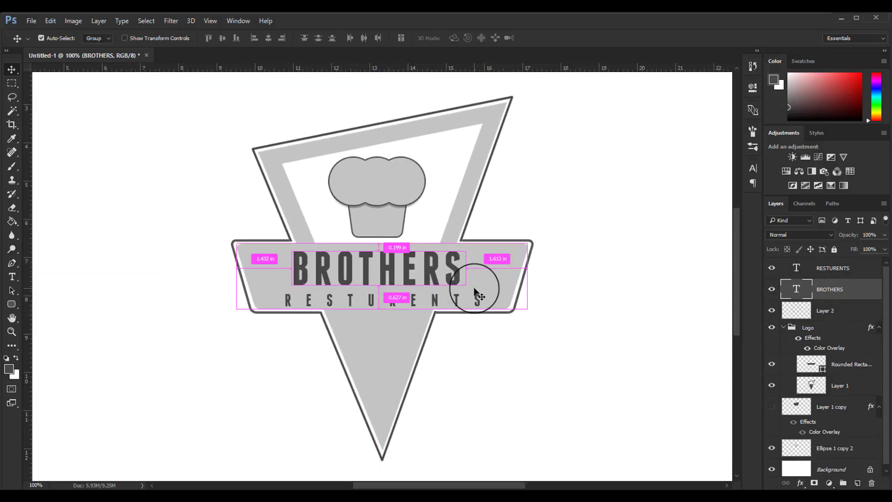
key("ctrl+plus")
Draw a small ellipse to the left of the badge.
left_click(12, 304)
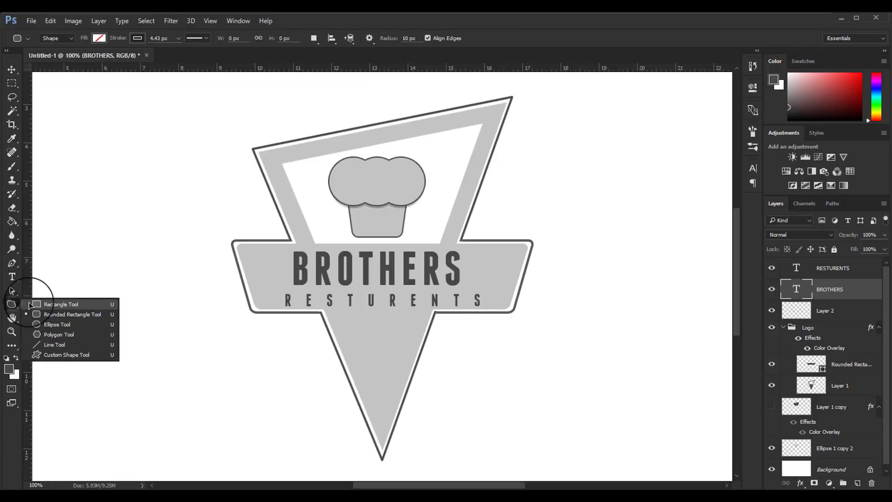
left_click(56, 324)
mouse_move(79, 262)
left_mouse_down()
mouse_move(101, 282)
mouse_move(101, 273)
left_mouse_up()
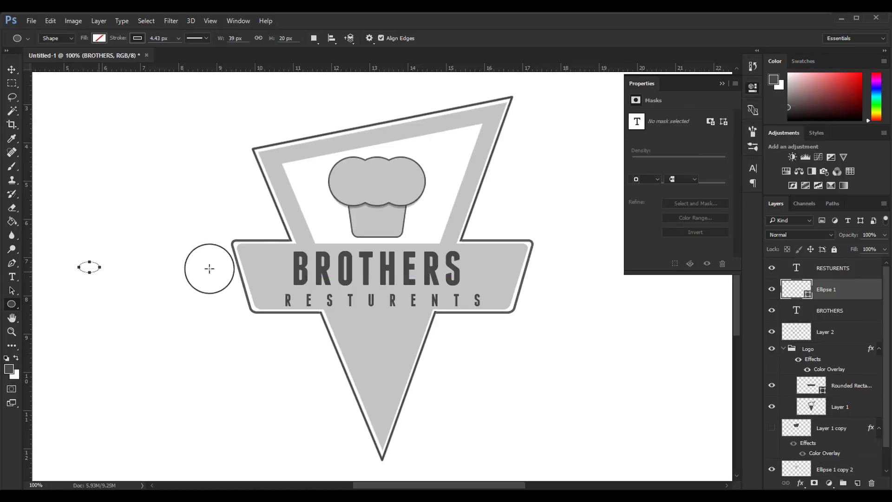
Remove the ellipse's stroke and fill it with white.
left_click(659, 165)
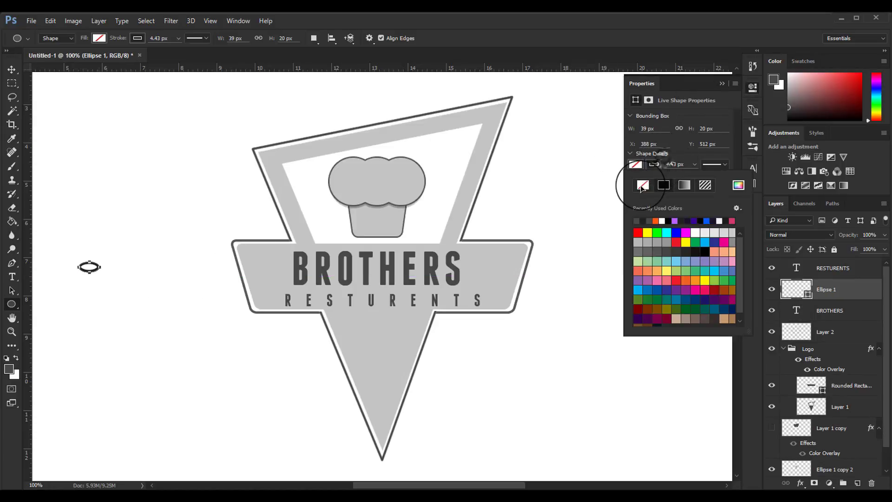
left_click(643, 185)
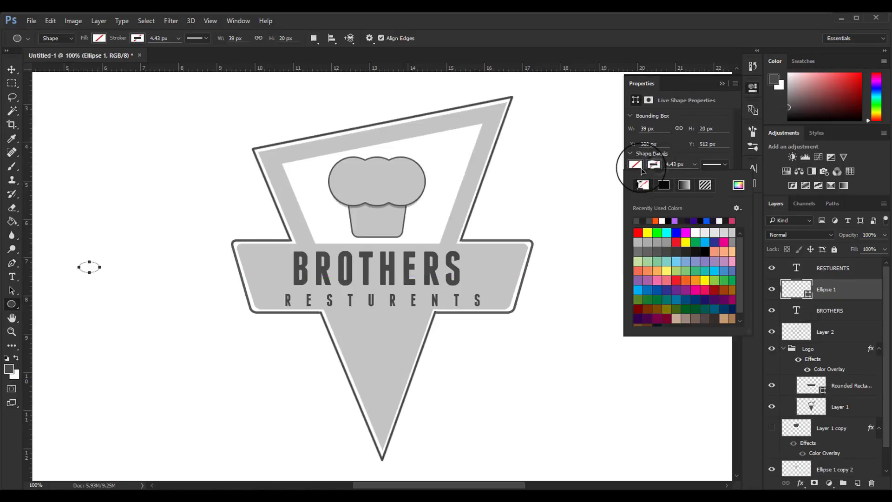
left_click(661, 220)
left_click(15, 68)
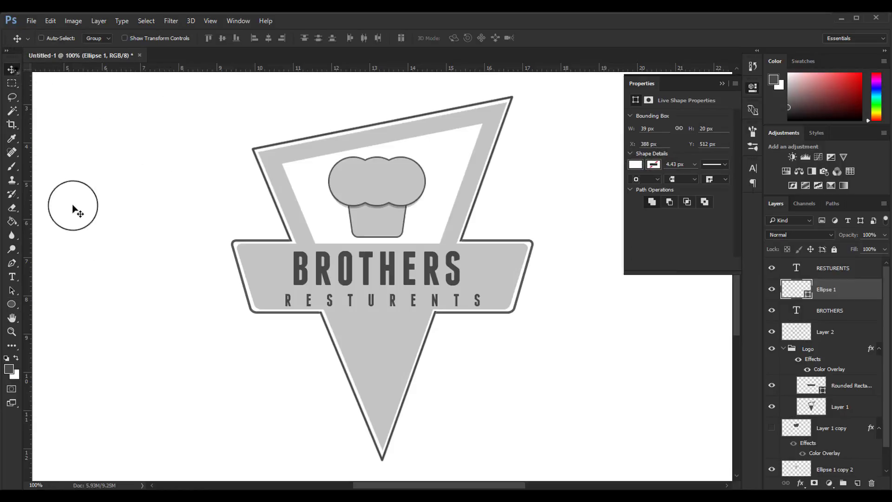
Place the white ellipse on the hat's upper-left puff, rotated about 41°.
left_click_drag(320, 312, 361, 200)
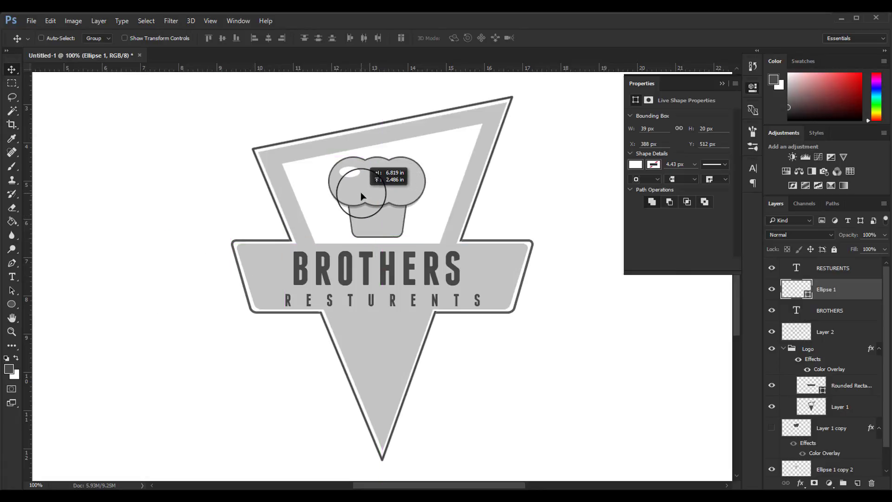
left_click(147, 38)
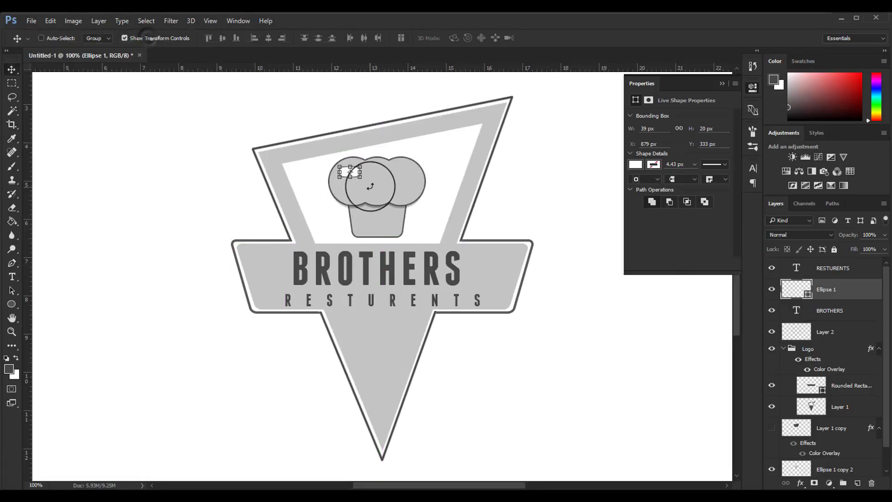
left_click_drag(370, 187, 370, 176)
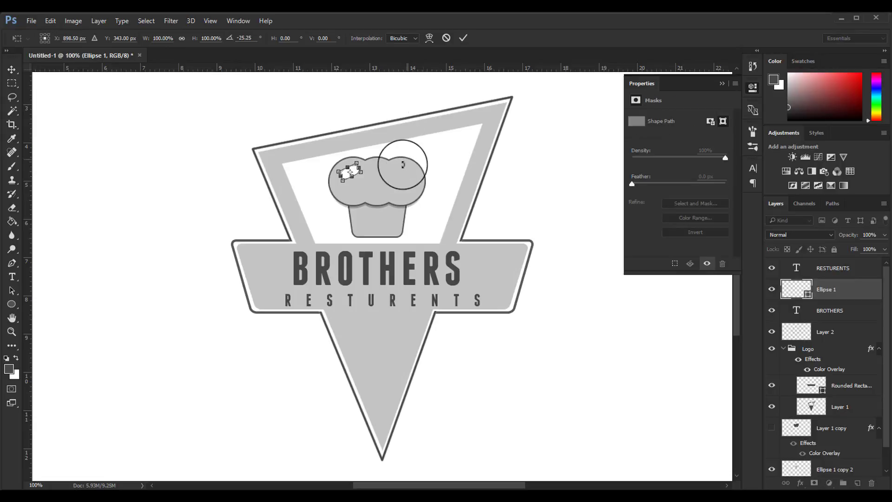
left_click(466, 39)
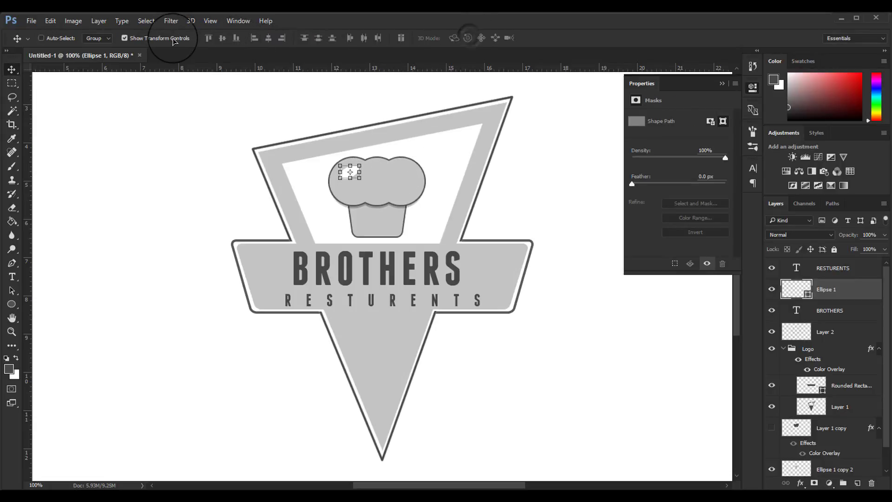
mouse_move(358, 180)
left_mouse_down()
mouse_move(313, 163)
mouse_move(374, 154)
mouse_move(354, 183)
left_mouse_up()
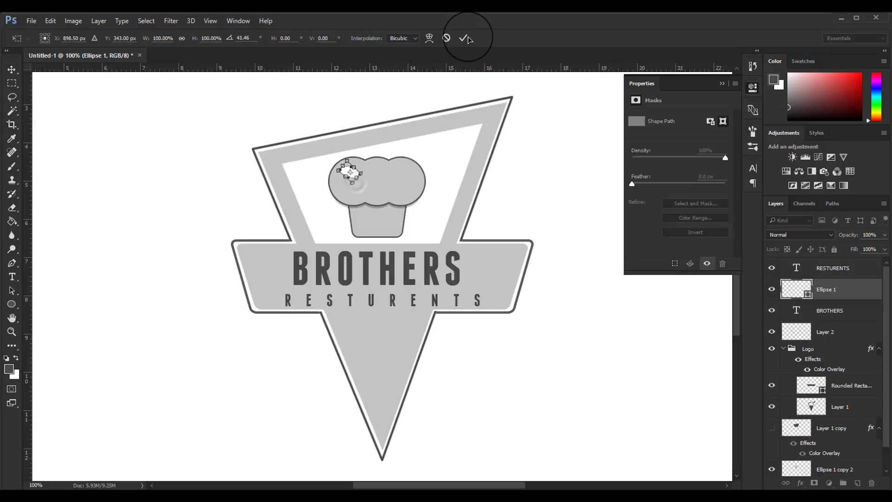
left_click(465, 38)
left_click(179, 40)
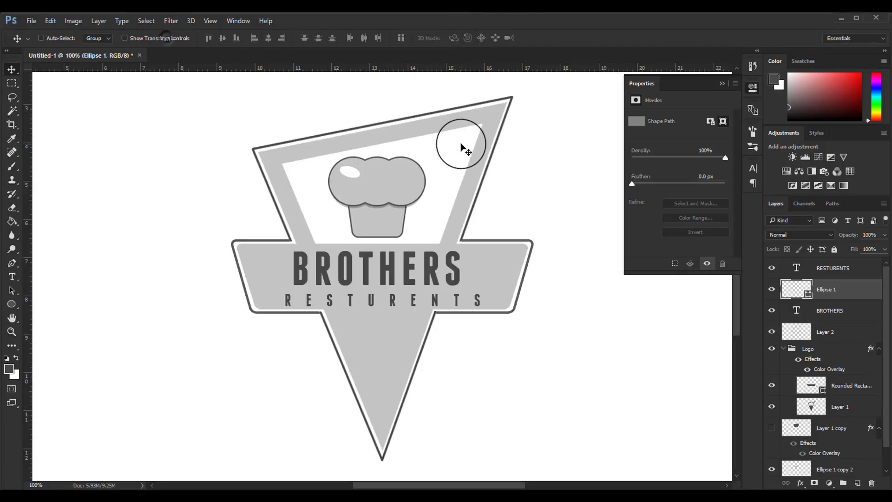
key("ctrl+plus")
Duplicate the highlight onto the hat's middle puff, scaled to about 68%.
scroll(367, 124, "up", 3)
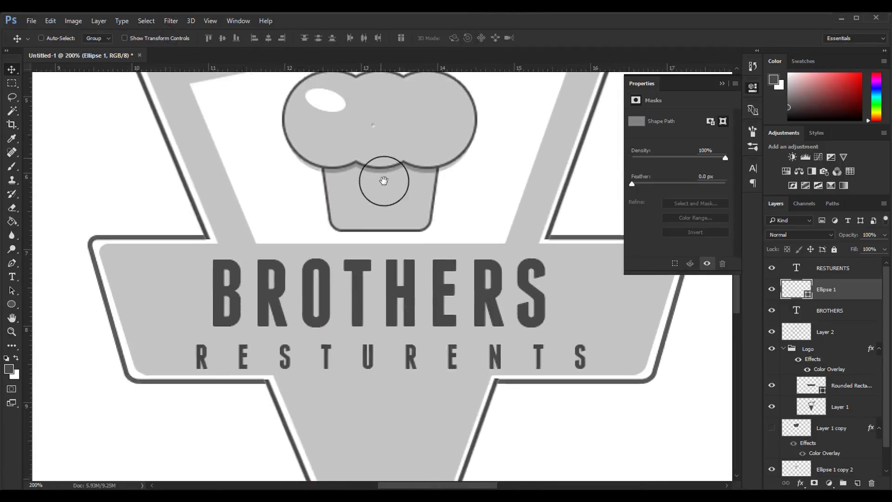
scroll(378, 177, "up", 2)
left_click_drag(343, 190, 400, 183)
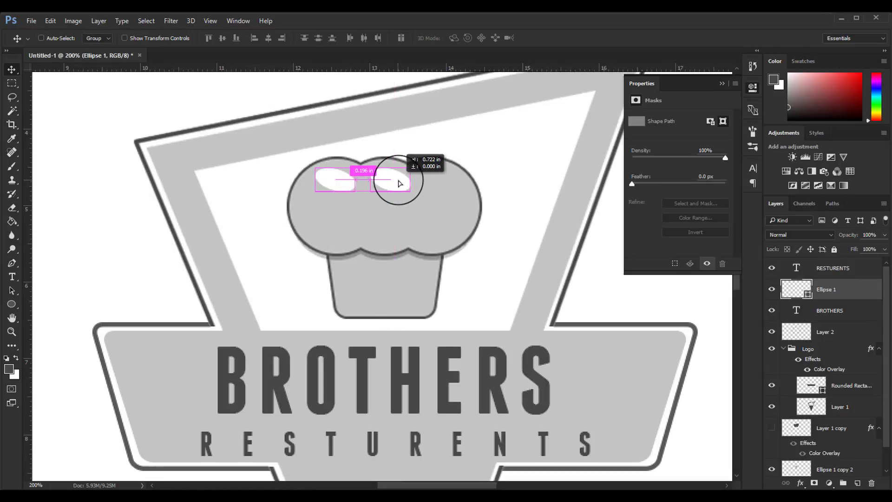
left_click(125, 39)
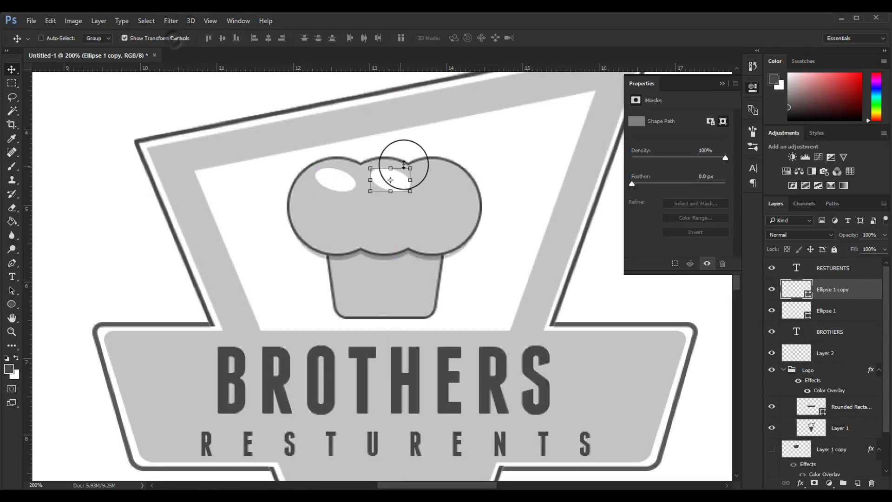
left_click_drag(410, 170, 399, 169)
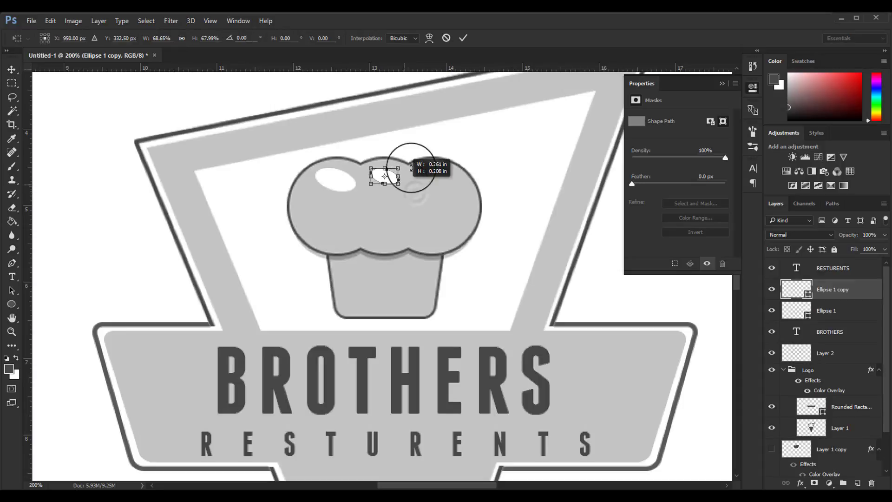
left_click(466, 39)
left_click(155, 39)
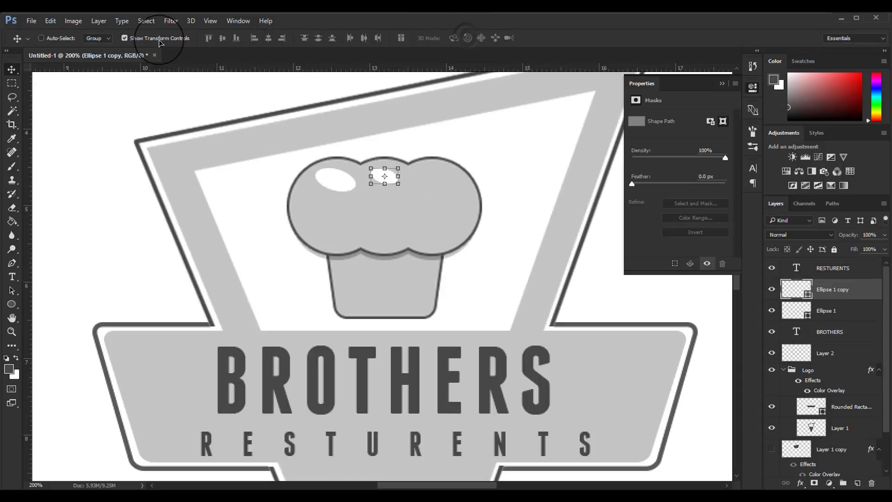
Duplicate a highlight onto the right puff and space the three evenly.
left_click_drag(389, 181, 442, 180)
key("ctrl+t")
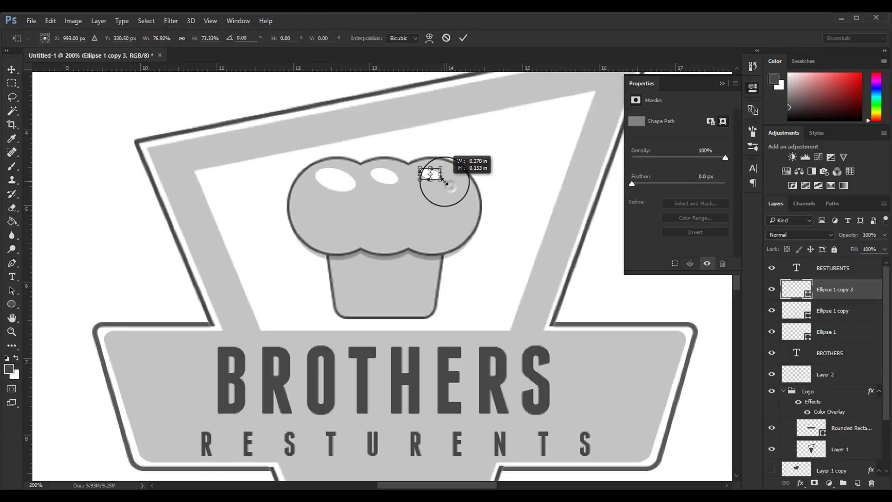
left_click(463, 38)
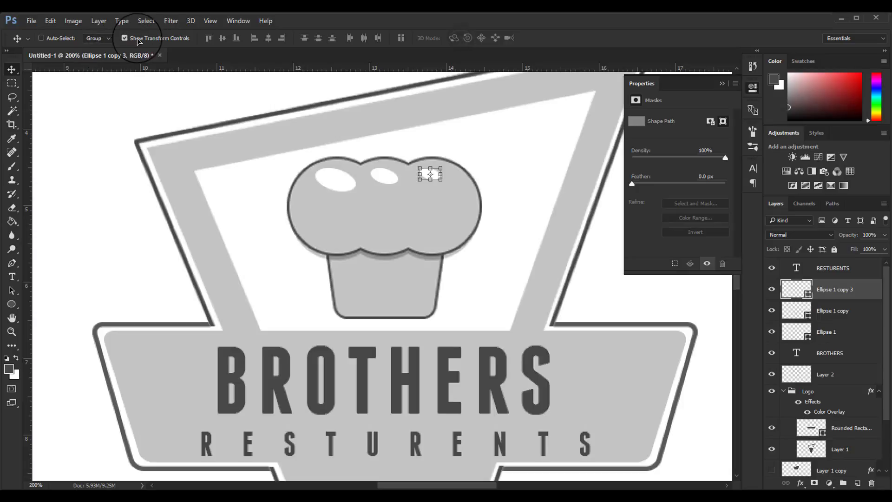
left_click_drag(426, 188, 421, 188)
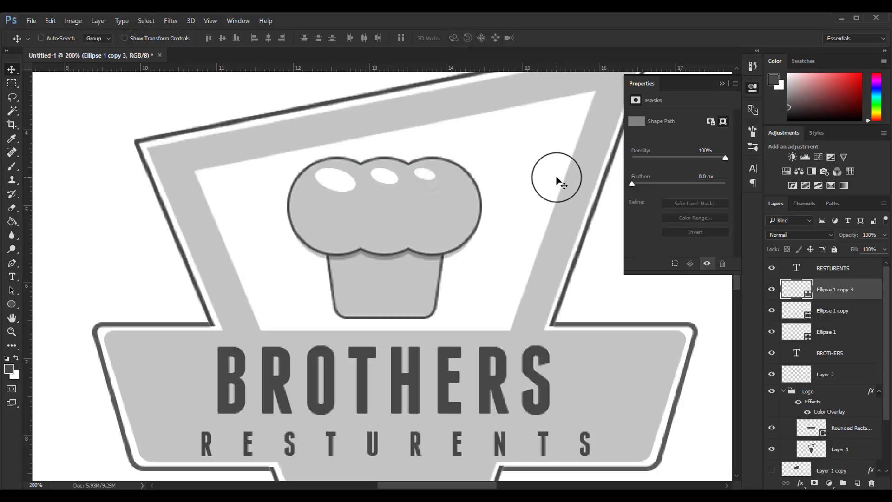
key("ctrl+minus")
key("ctrl+minus")
key("ctrl+minus")
key("ctrl+plus")
key("ctrl+minus")
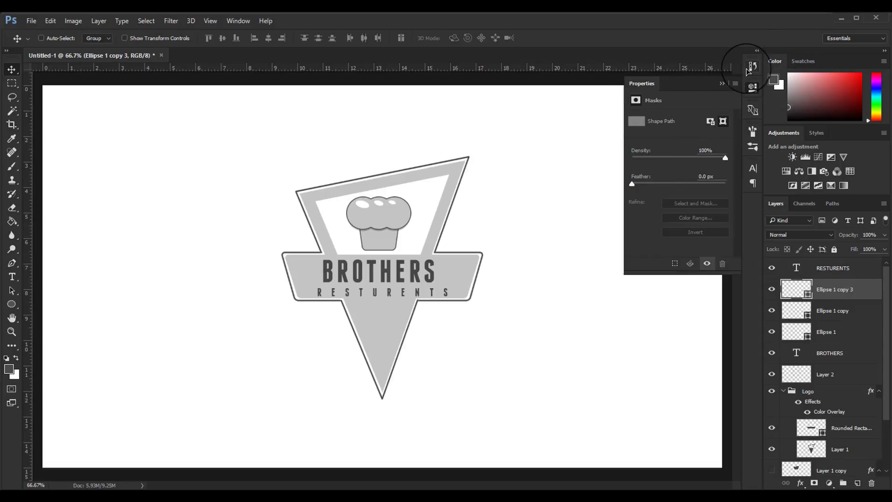
left_click(753, 86)
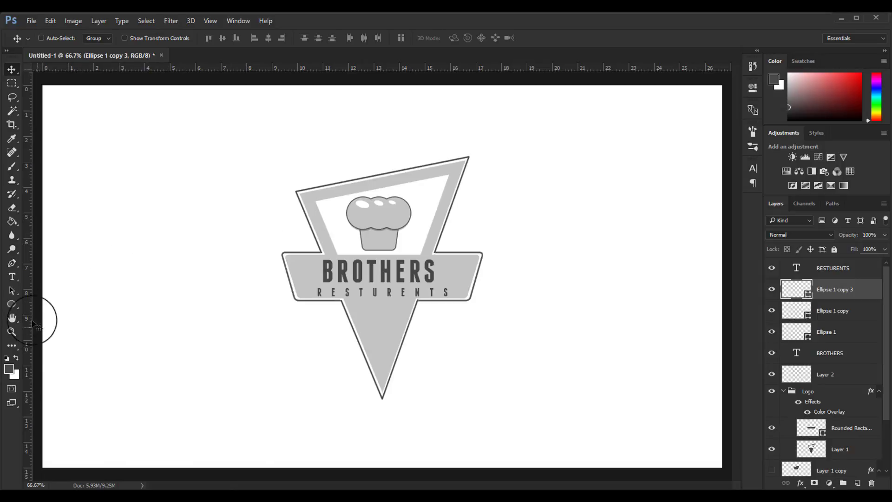
right_click(15, 303)
Switch to the Custom Shape tool and browse the shape library.
left_click(70, 348)
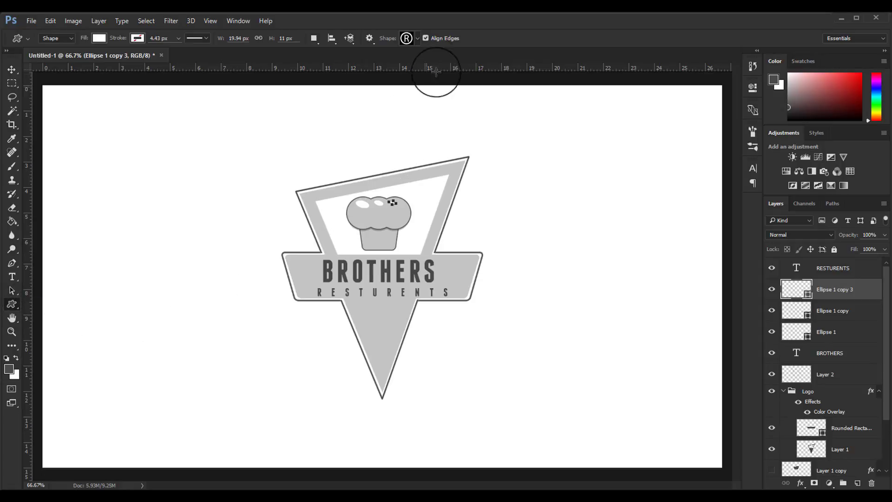
left_click(418, 39)
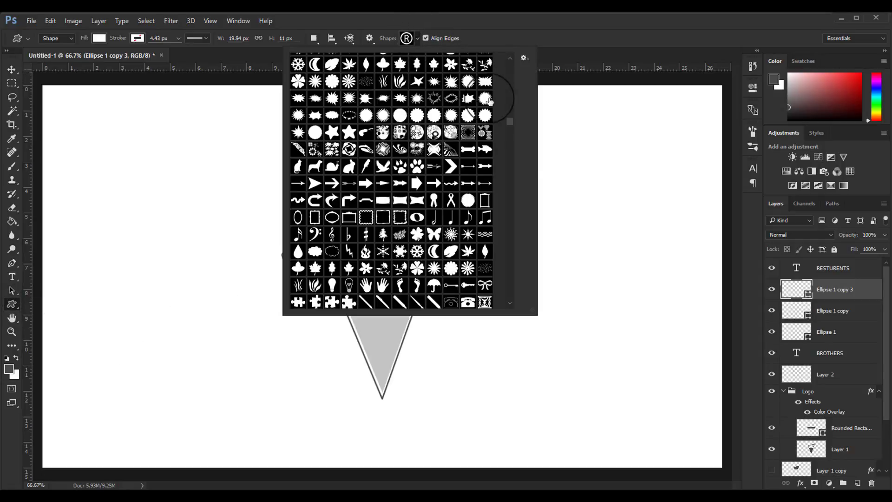
scroll(503, 198, "down", 5)
scroll(502, 199, "down", 3)
scroll(503, 199, "up", 3)
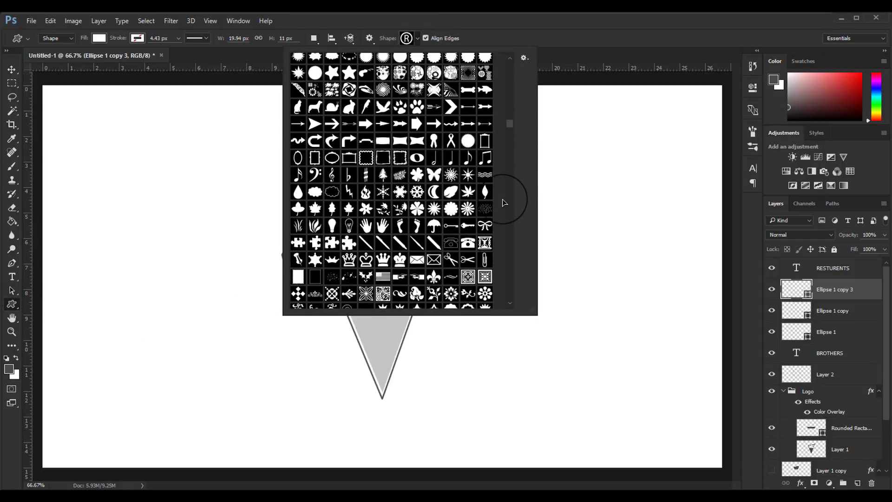
scroll(503, 199, "up", 4)
scroll(503, 202, "up", 2)
scroll(503, 202, "down", 2)
scroll(503, 203, "down", 2)
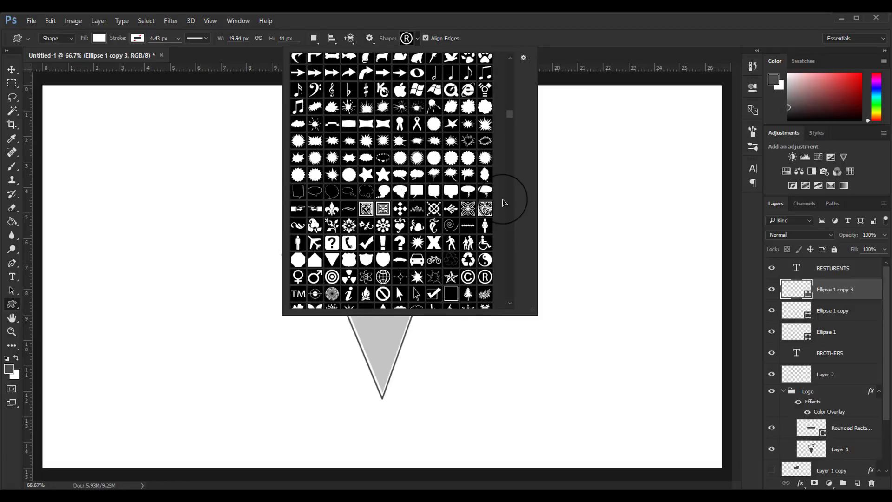
scroll(502, 202, "up", 4)
scroll(503, 202, "up", 3)
scroll(503, 202, "up", 2)
scroll(503, 202, "up", 3)
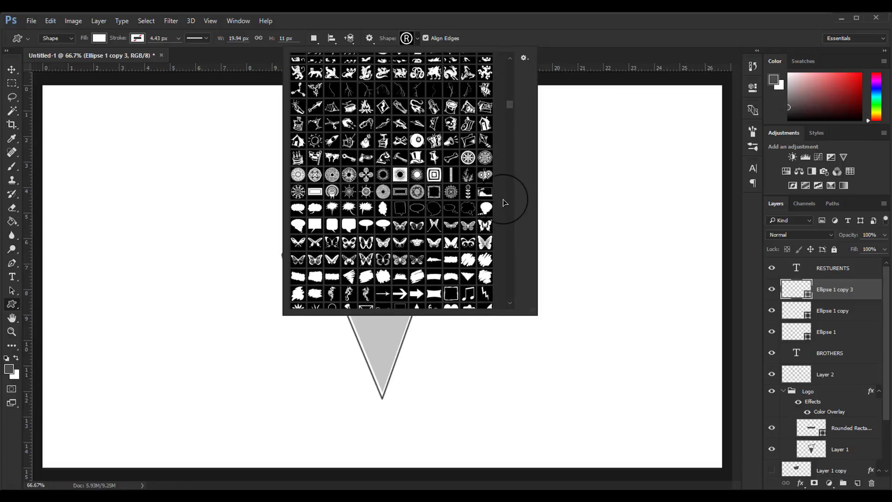
scroll(503, 202, "up", 3)
scroll(504, 201, "up", 2)
scroll(504, 200, "up", 3)
scroll(504, 199, "up", 3)
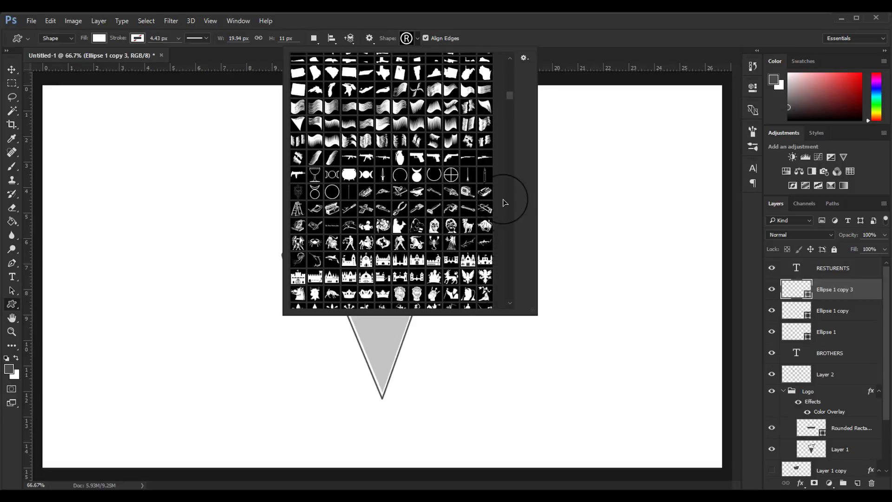
scroll(503, 199, "up", 2)
scroll(502, 200, "up", 3)
scroll(504, 201, "up", 2)
scroll(504, 201, "up", 3)
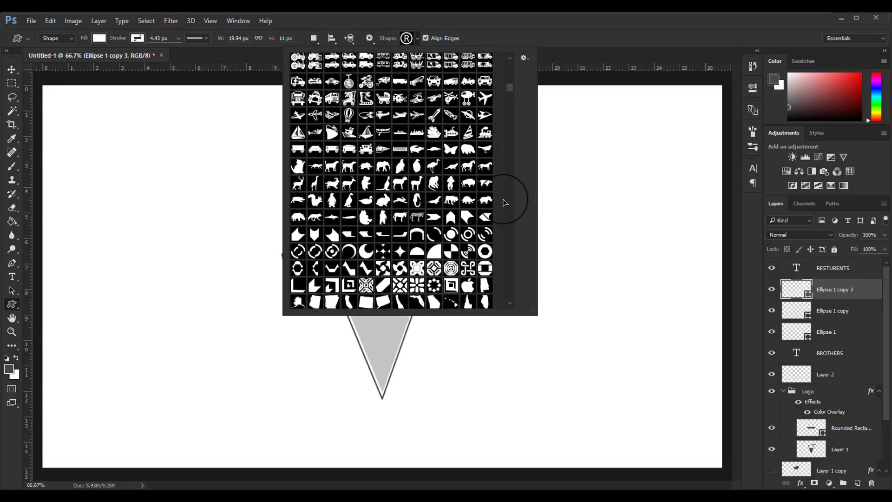
scroll(506, 202, "up", 3)
scroll(505, 202, "up", 3)
scroll(505, 203, "up", 3)
scroll(504, 202, "up", 3)
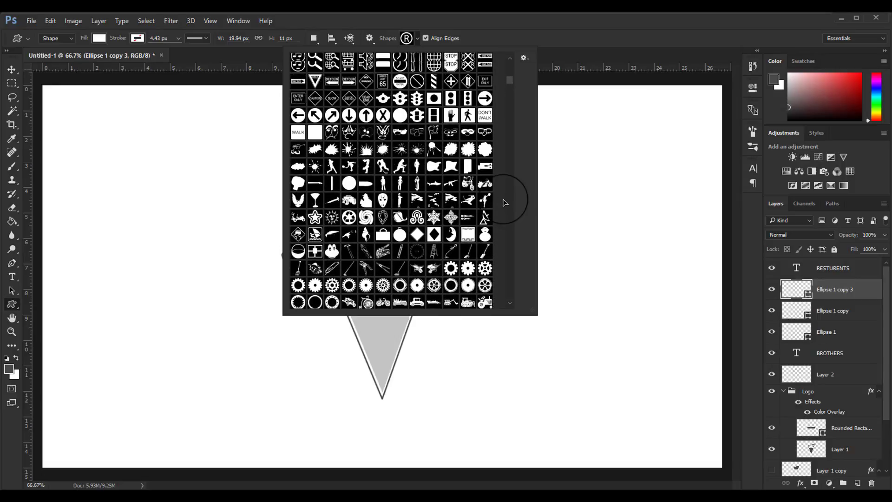
scroll(505, 203, "up", 3)
scroll(504, 203, "up", 3)
scroll(505, 203, "up", 3)
scroll(505, 203, "up", 3)
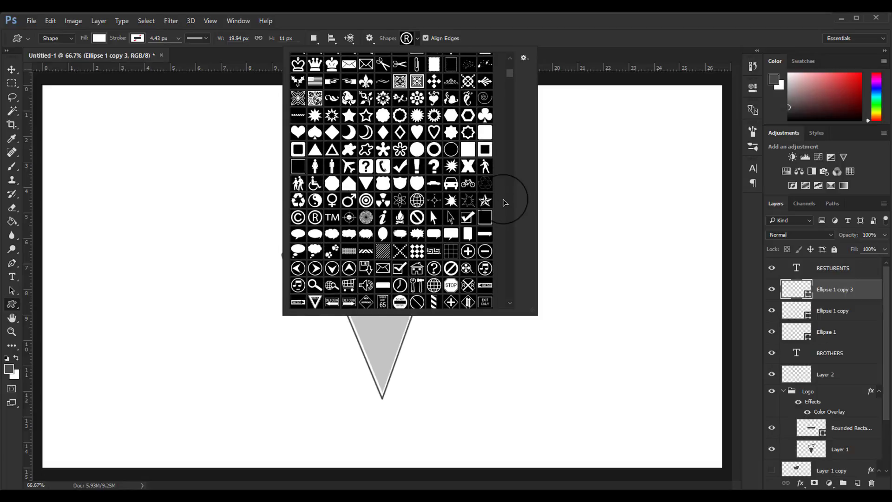
scroll(504, 203, "up", 3)
scroll(505, 202, "up", 3)
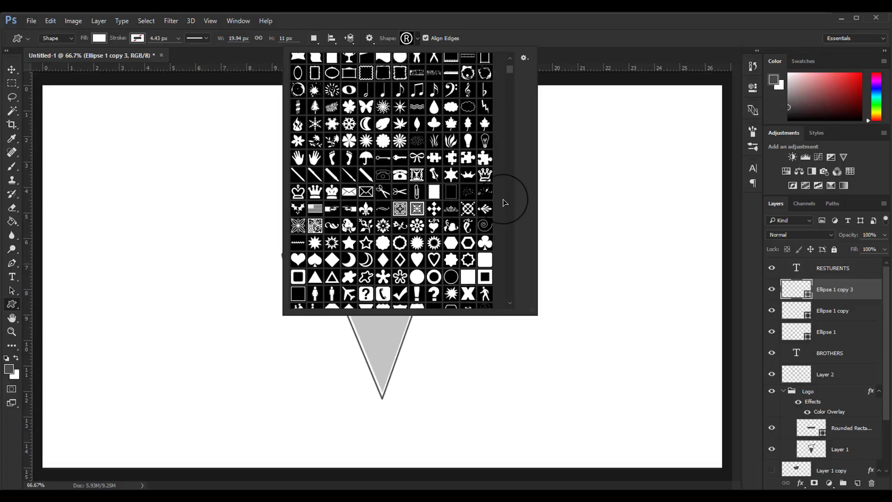
scroll(490, 198, "down", 15)
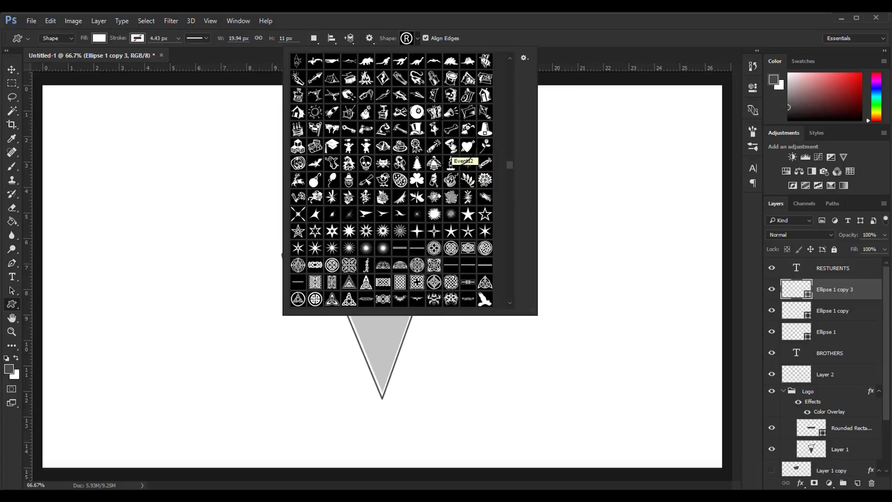
Draw a martini-glass shape below RESTURENTS and choose its fill colour.
double_click(451, 147)
left_click_drag(369, 326, 399, 359)
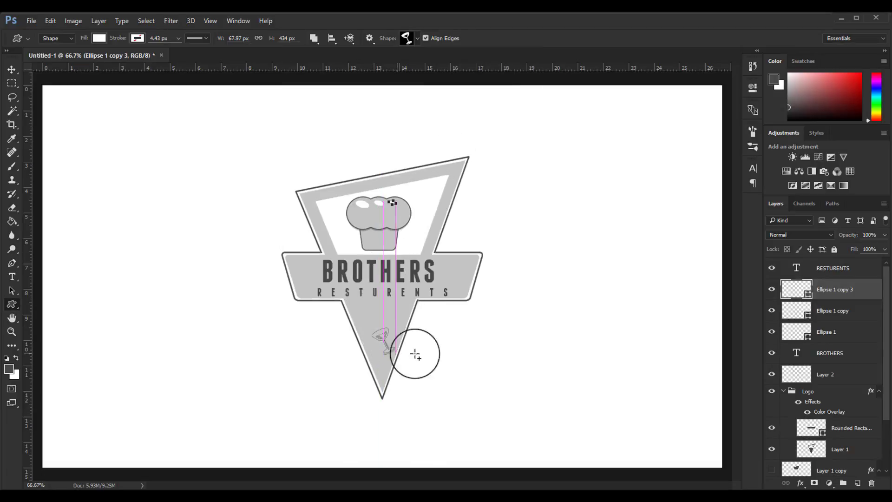
left_click(99, 38)
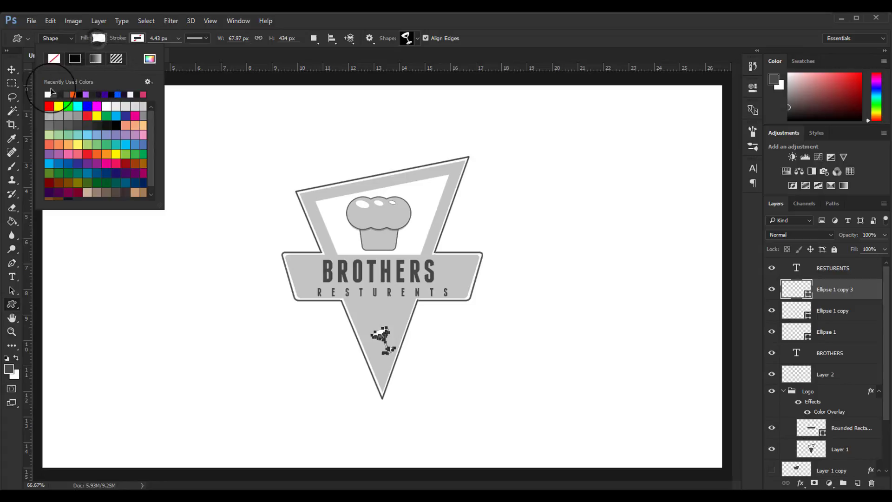
Move the martini glass into the triangle's point, scale it slightly, and centre it beneath RESTURENTS.
left_click(9, 69)
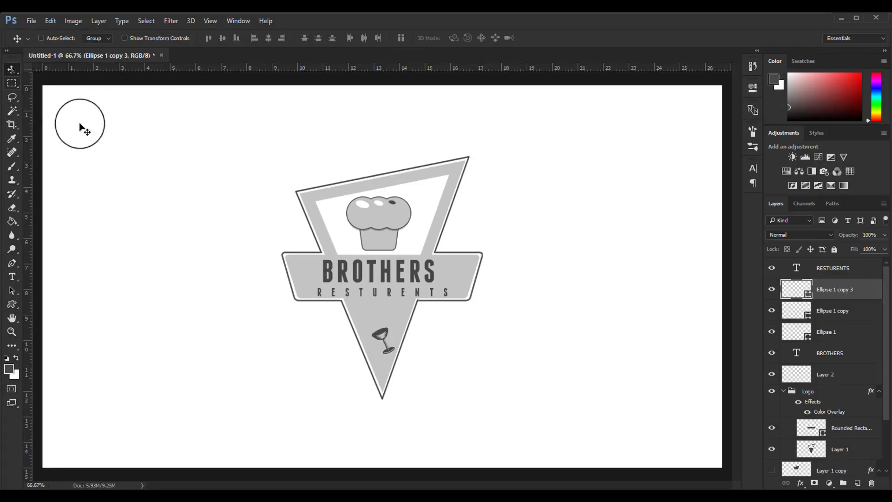
mouse_move(382, 339)
left_mouse_down()
mouse_move(379, 328)
mouse_move(591, 367)
mouse_move(818, 286)
left_mouse_up()
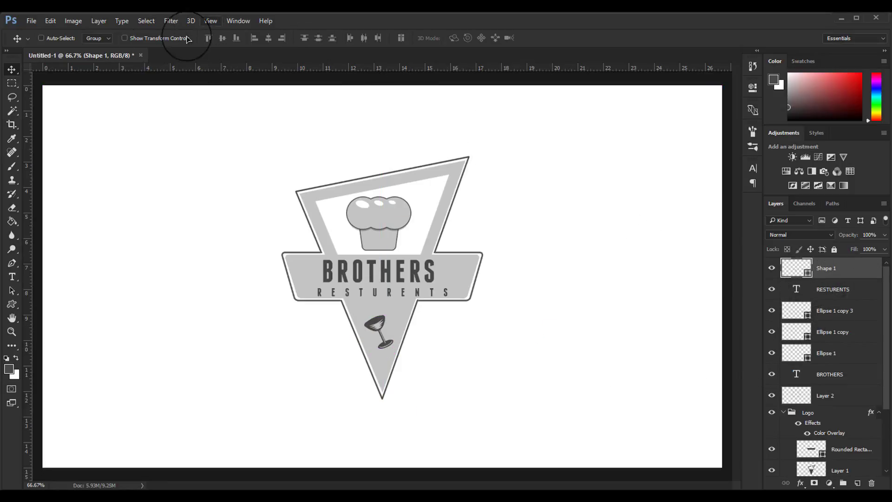
left_click(133, 39)
left_click_drag(390, 331, 392, 320)
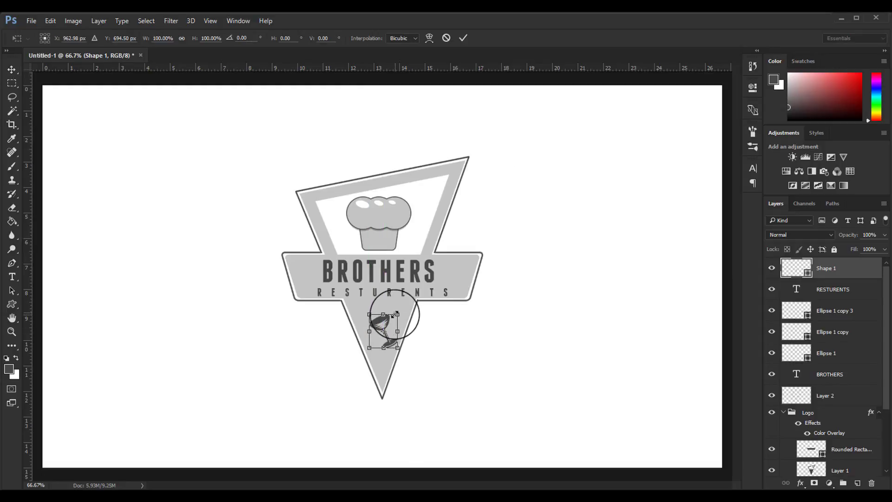
left_click(465, 38)
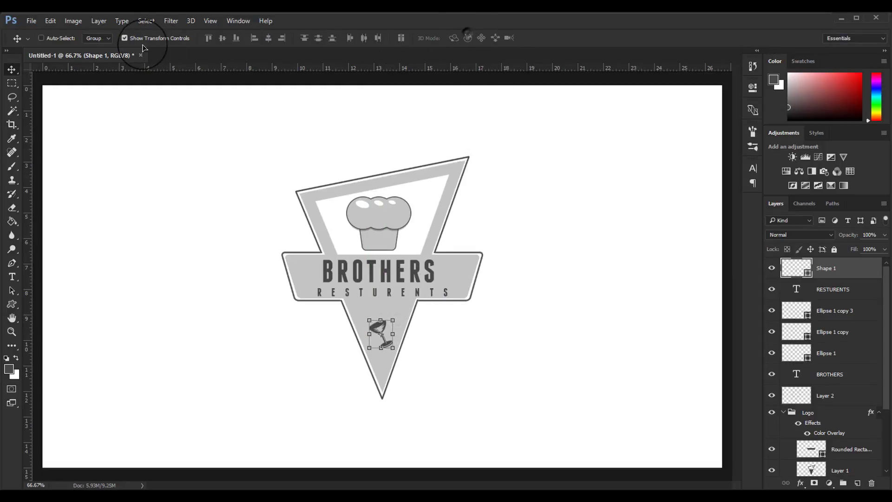
left_click_drag(381, 338, 383, 333)
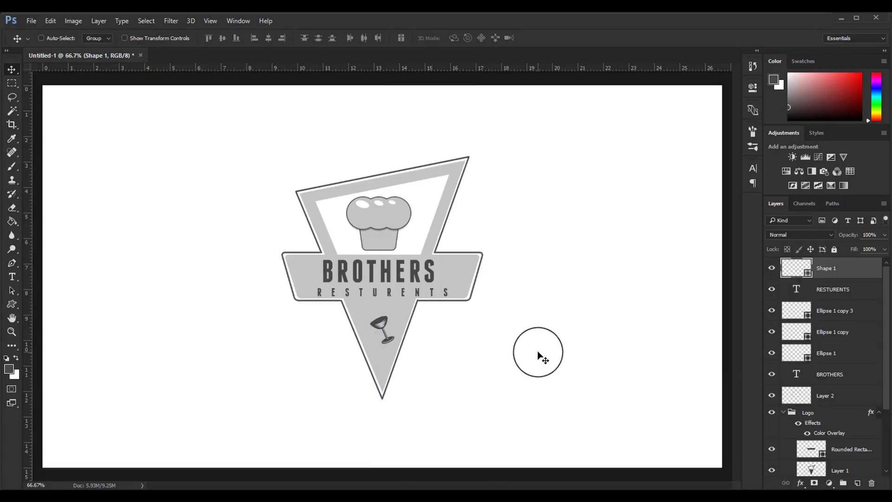
key("ctrl+minus")
key("ctrl+minus")
key("ctrl+plus")
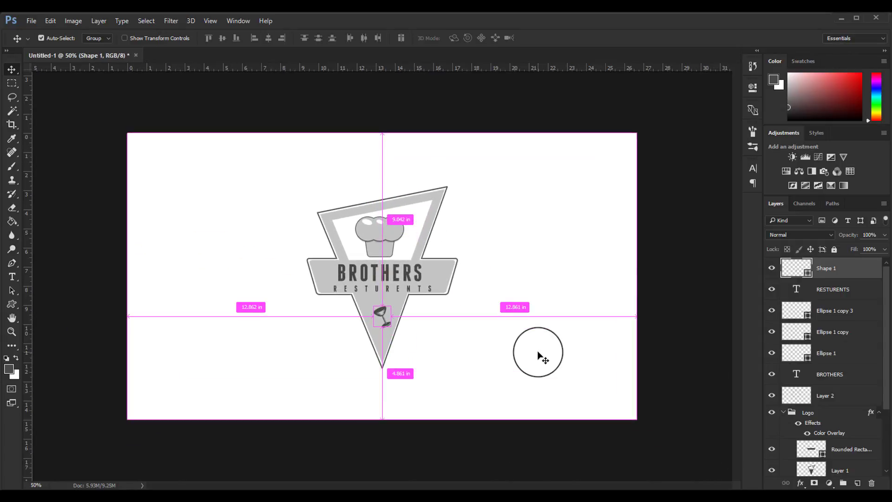
Group all the badge layers together and name the group Logo.
scroll(844, 437, "down", 4)
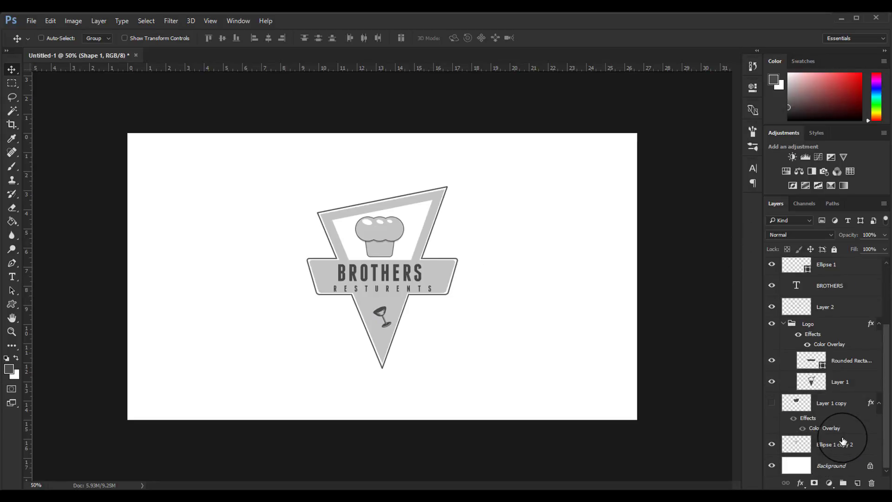
left_click(843, 446, "shift")
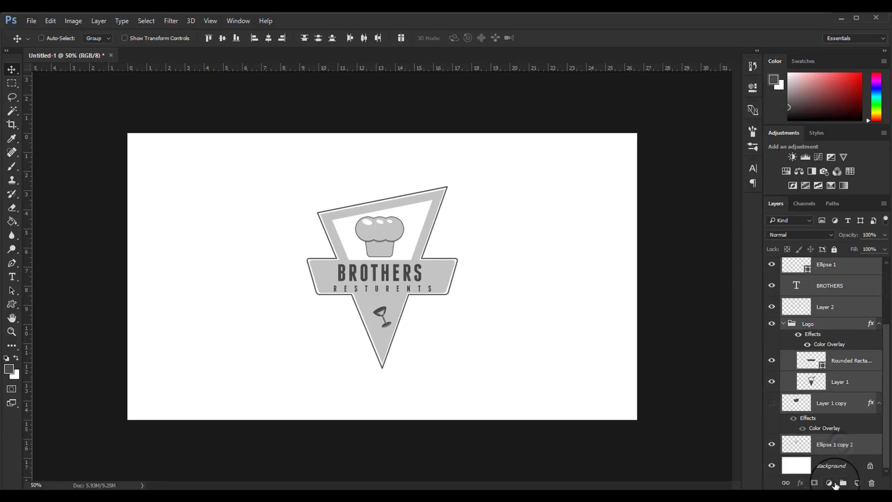
left_click(842, 484)
double_click(811, 263)
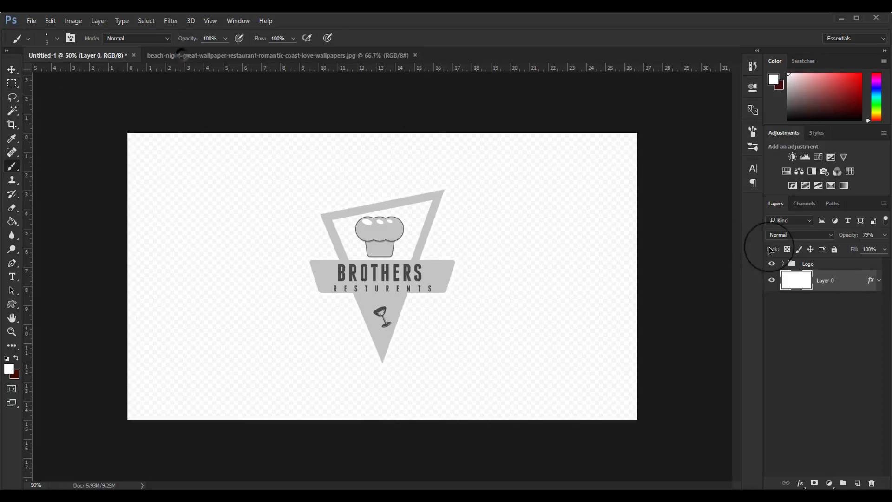
Unlock the beach photo, drag it into the logo document, and stack the white layer above it.
left_click(399, 56)
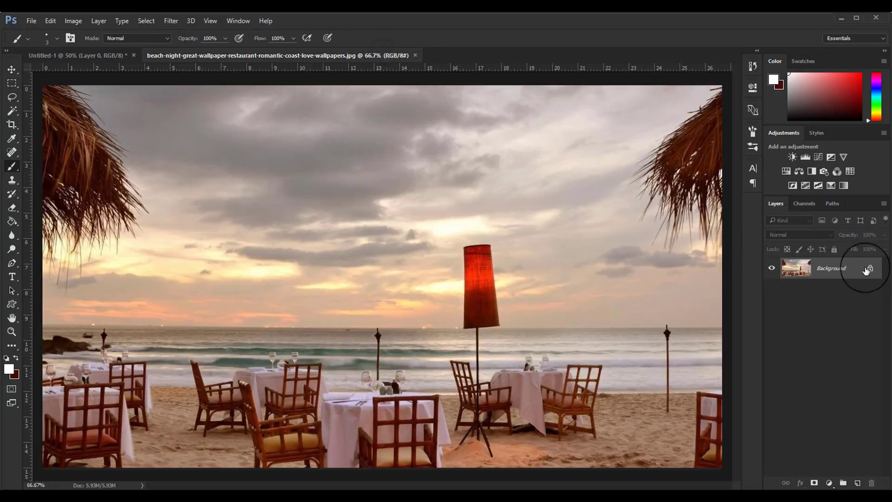
left_click(870, 268)
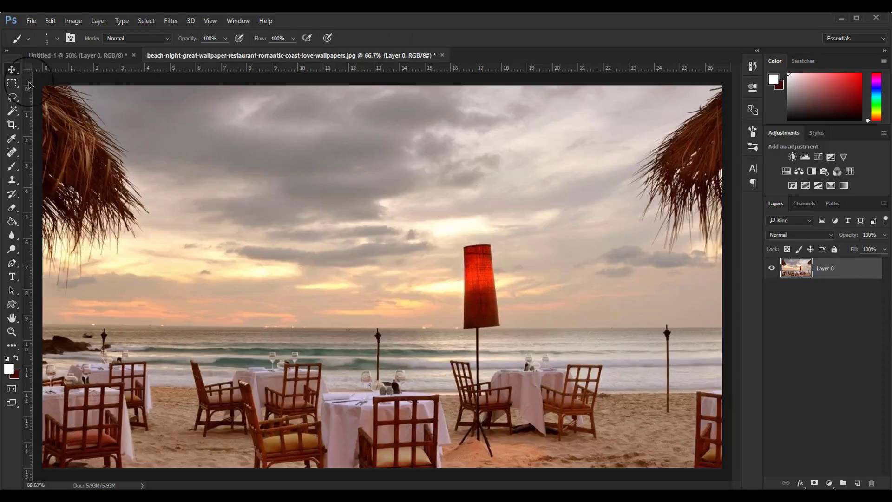
key("v")
mouse_move(117, 130)
left_mouse_down()
mouse_move(191, 164)
mouse_move(185, 175)
left_mouse_up()
left_click_drag(830, 298, 850, 278)
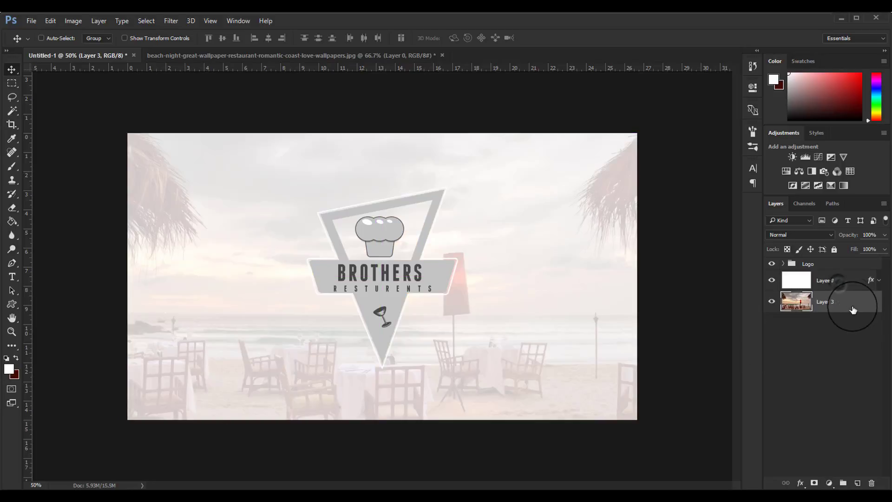
Set the white layer to 79% opacity and give it a radial purple Gradient Overlay.
key("7")
key("9")
right_click(852, 282)
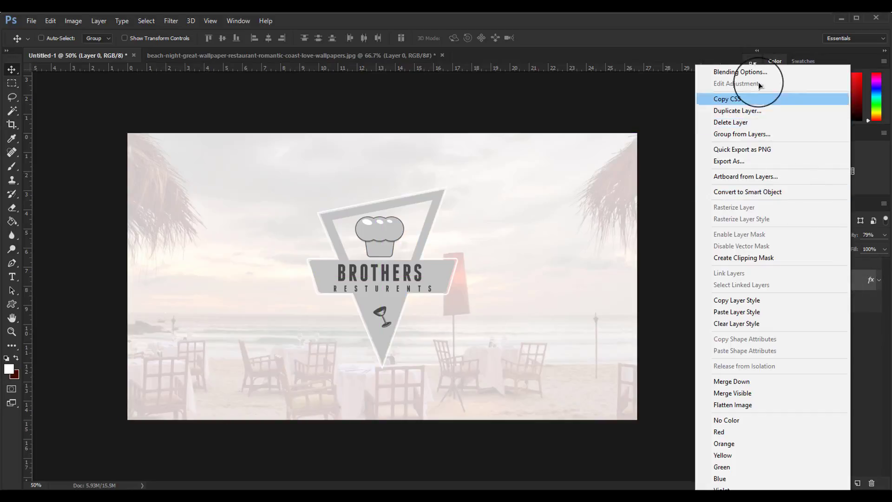
left_click(767, 73)
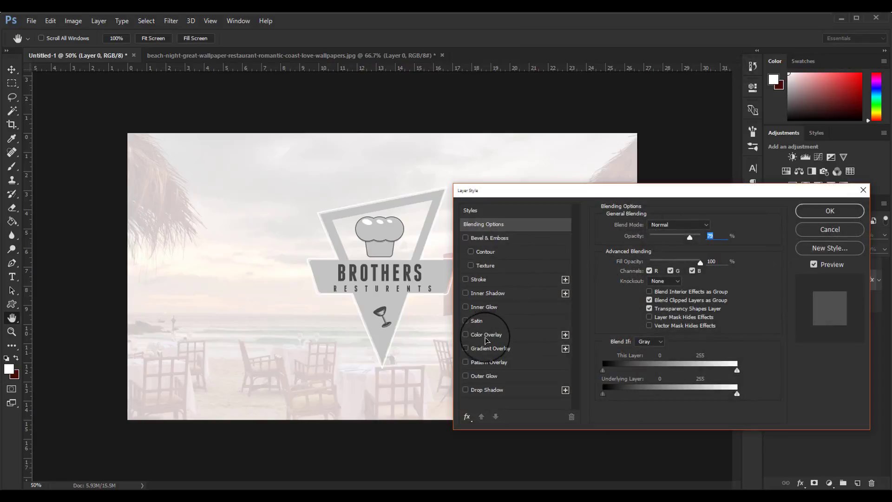
left_click(483, 349)
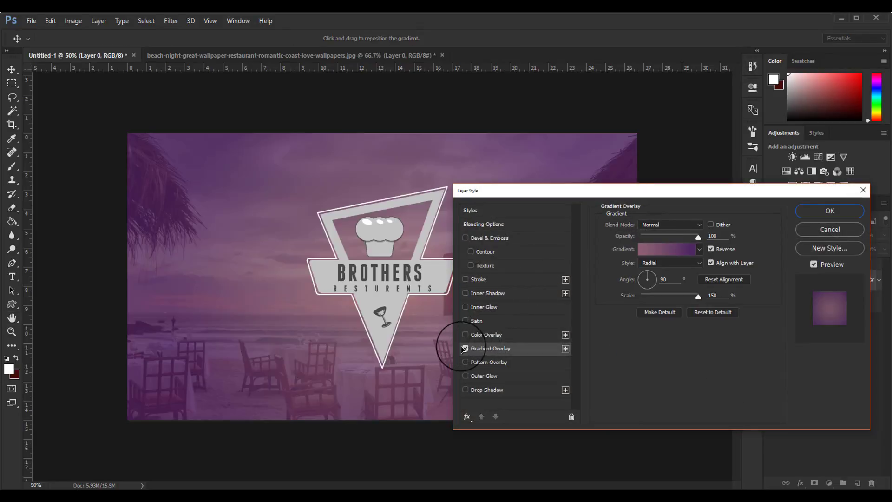
left_click(660, 250)
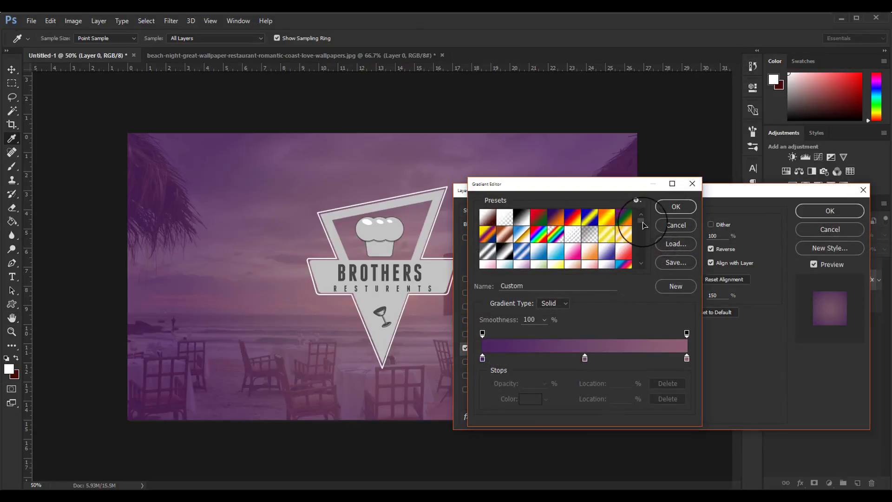
scroll(645, 229, "down", 1)
left_click(676, 206)
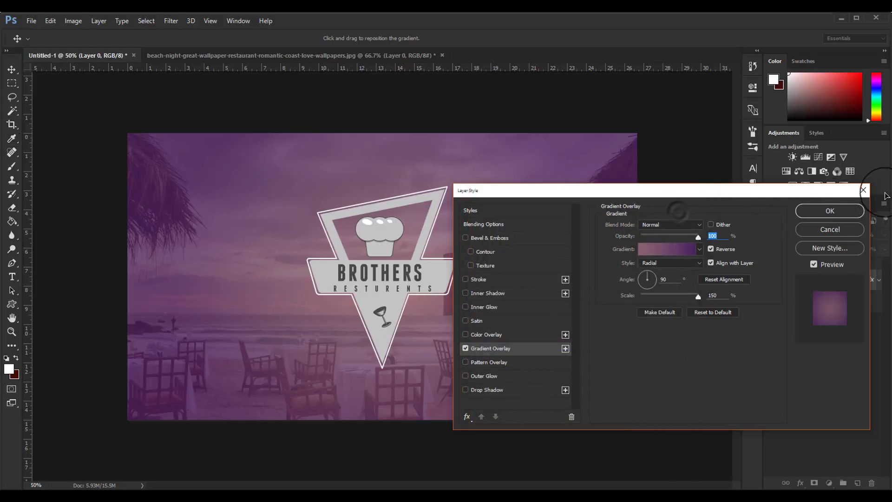
left_click(830, 211)
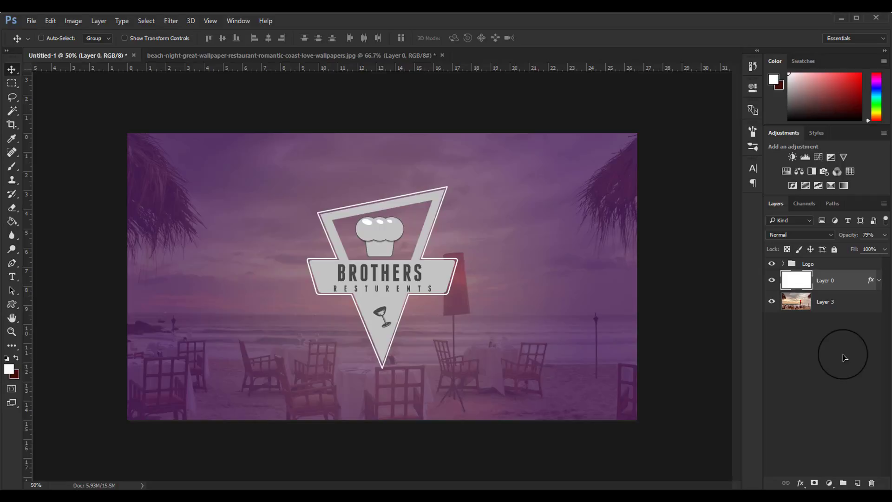
key("ctrl+minus")
key("ctrl+minus")
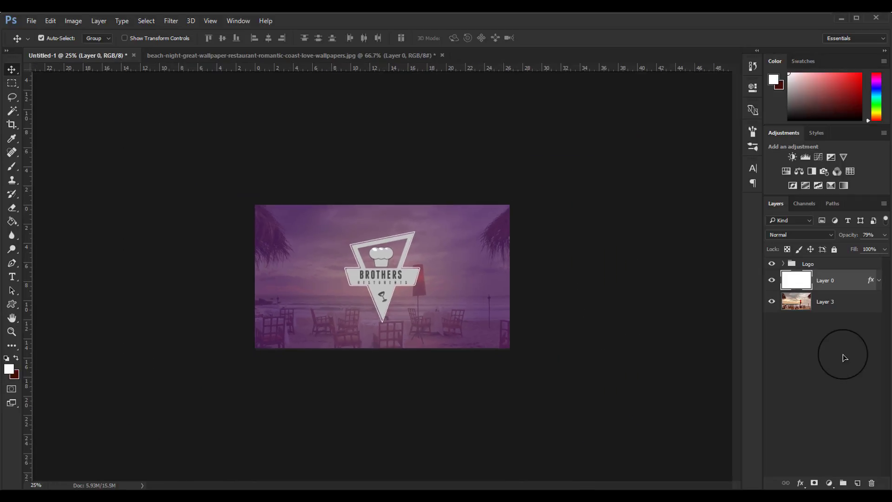
key("ctrl+plus")
key("ctrl+plus")
key("ctrl+plus")
key("ctrl+minus")
key("ctrl+minus")
key("ctrl+minus")
key("ctrl+minus")
key("ctrl+minus")
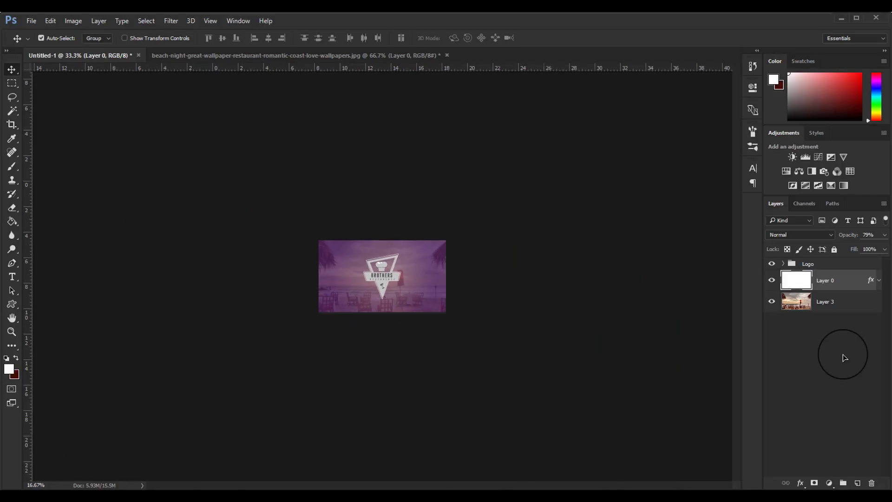
key("ctrl+plus")
key("ctrl+plus")
key("ctrl+plus")
key("ctrl+plus")
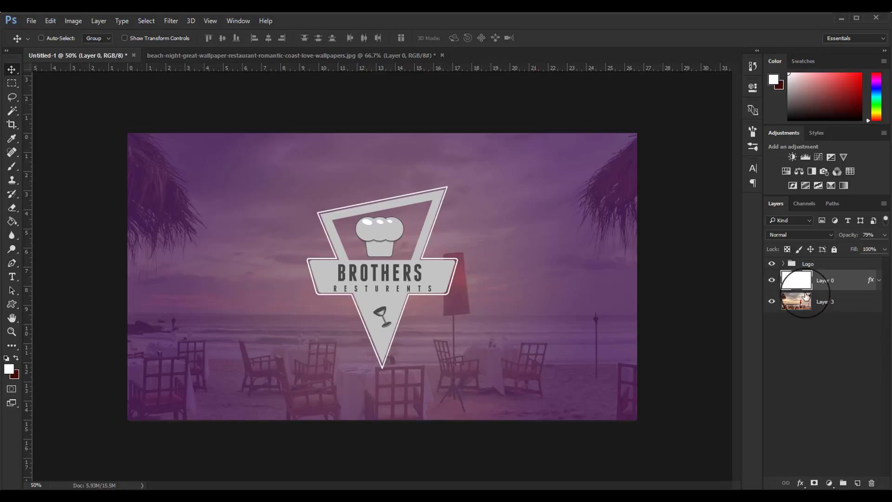
left_click(784, 263)
left_click(783, 263)
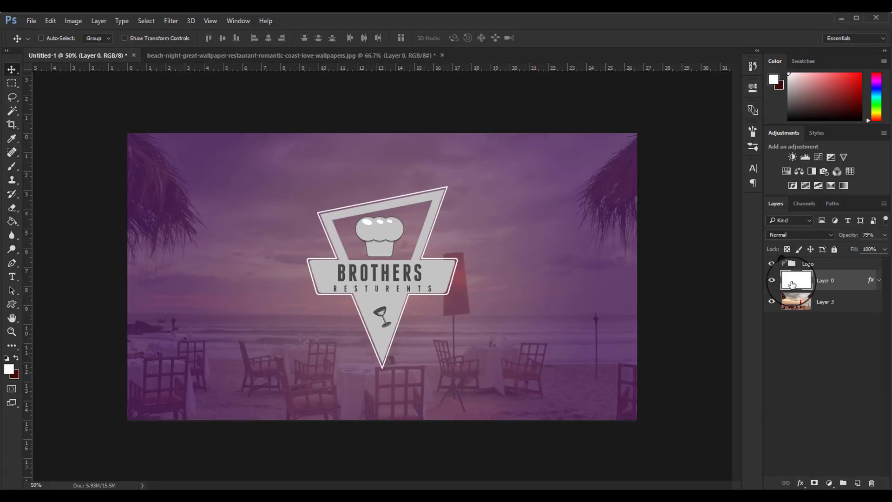
left_click(820, 353)
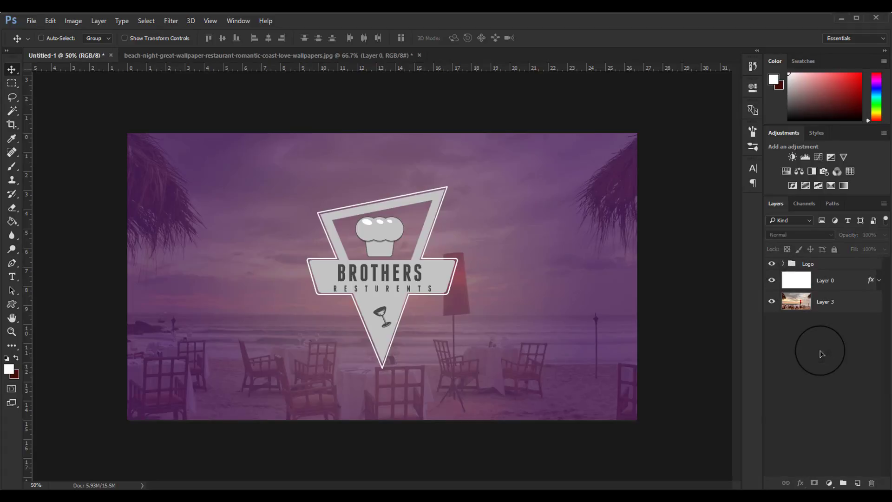